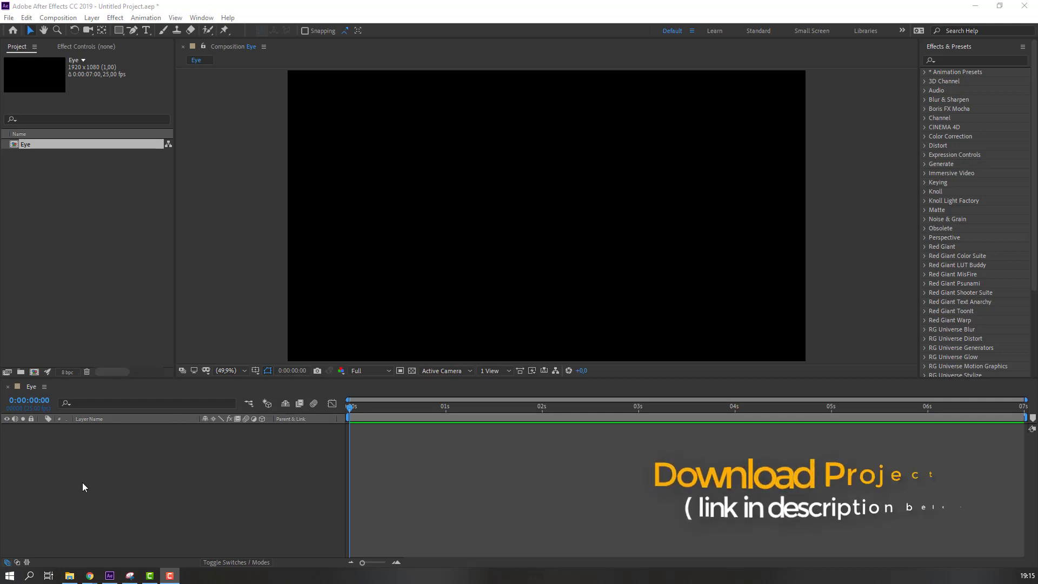
Step: Create a 1920 x 1080 px solid named BG with a sampled purple color
right_click(98, 475)
mouse_move(160, 355)
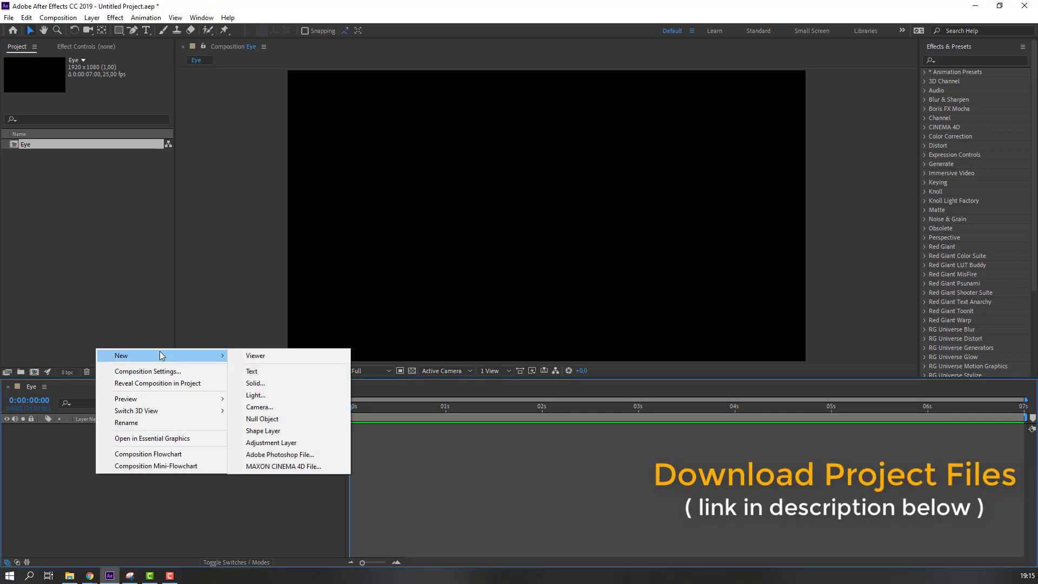
left_click(327, 383)
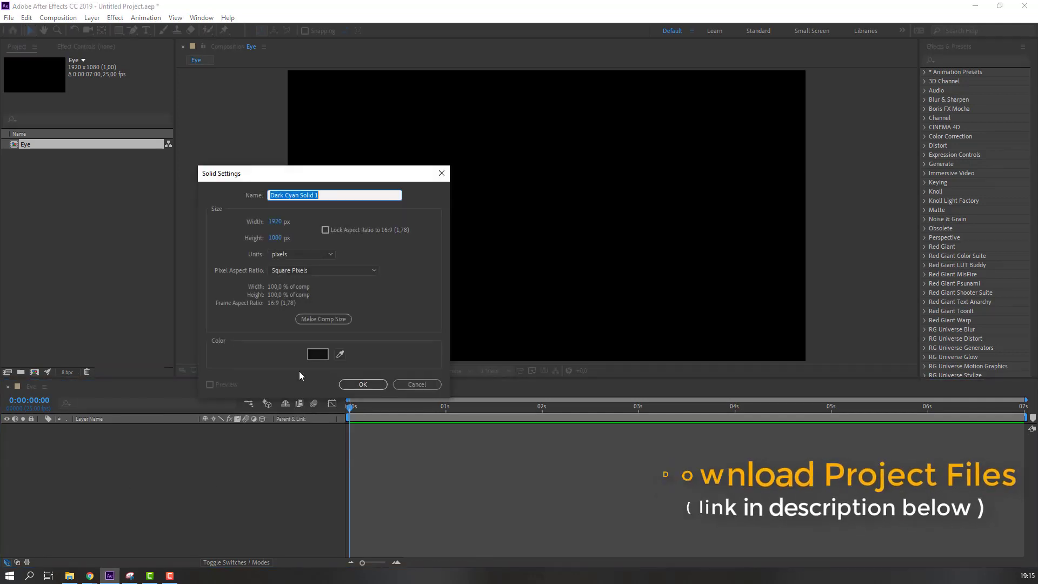
left_click(341, 357)
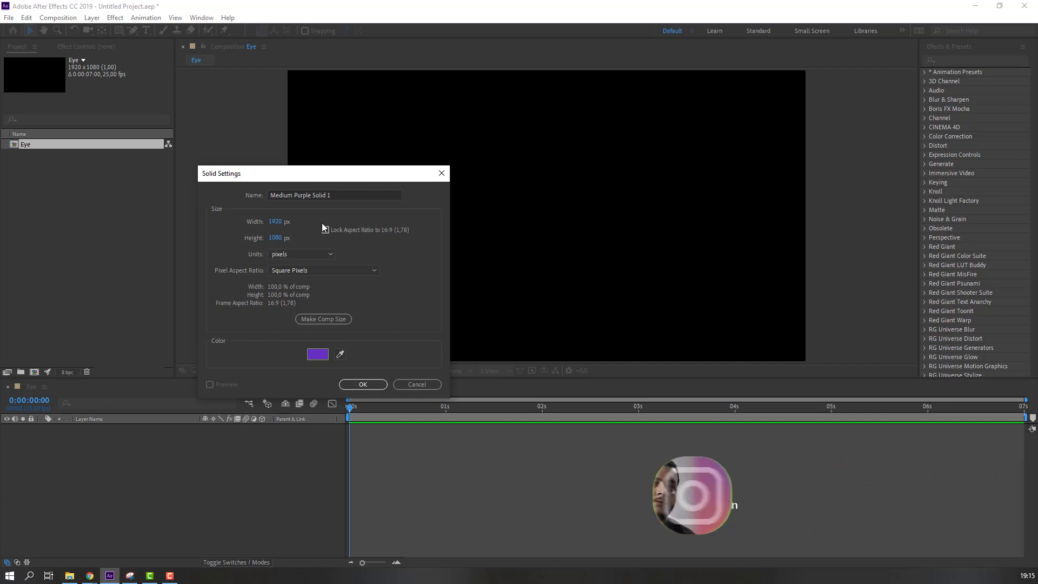
left_click_drag(340, 200, 227, 201)
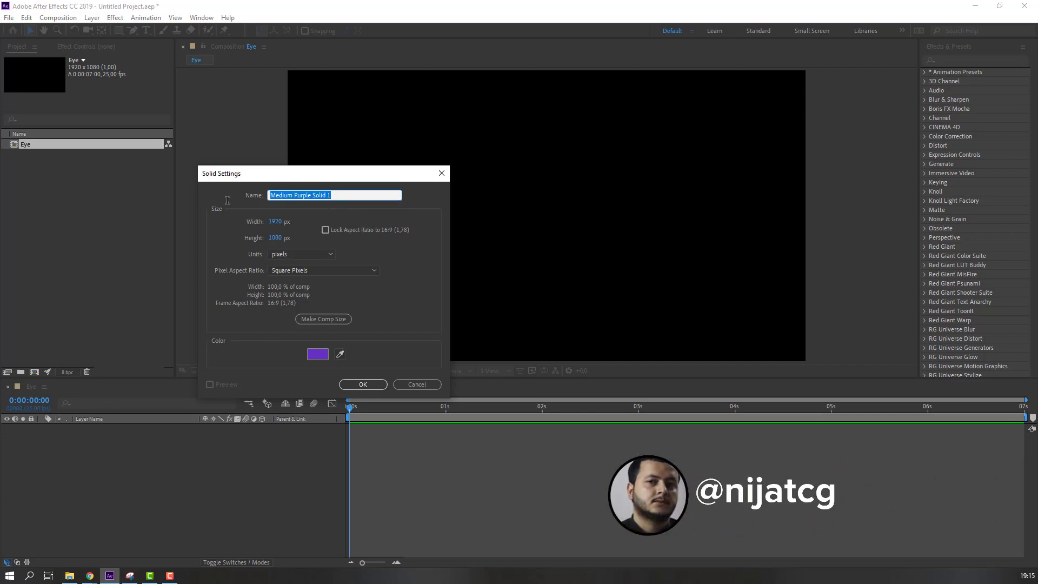
type("BG")
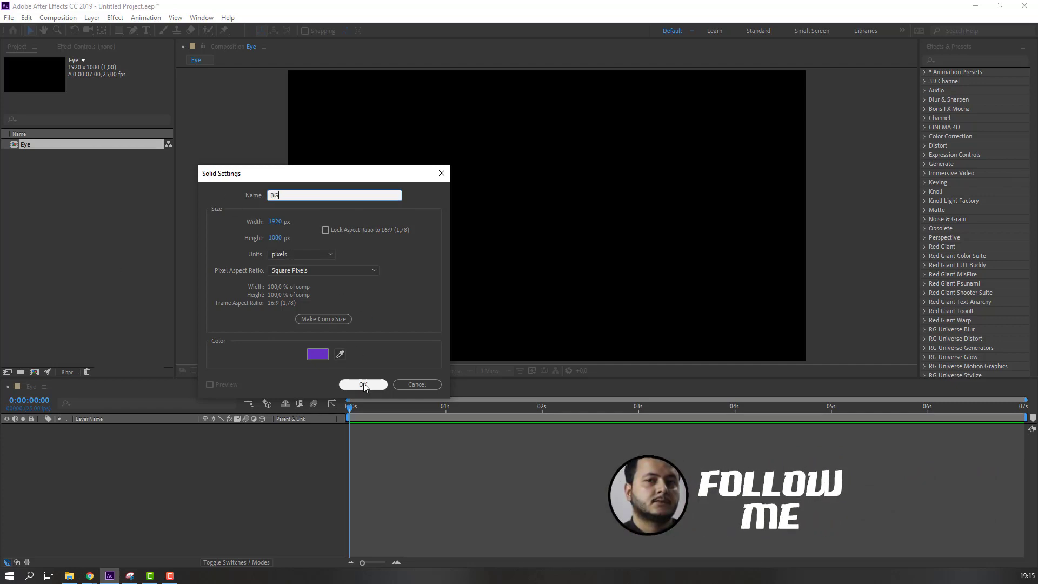
left_click(364, 384)
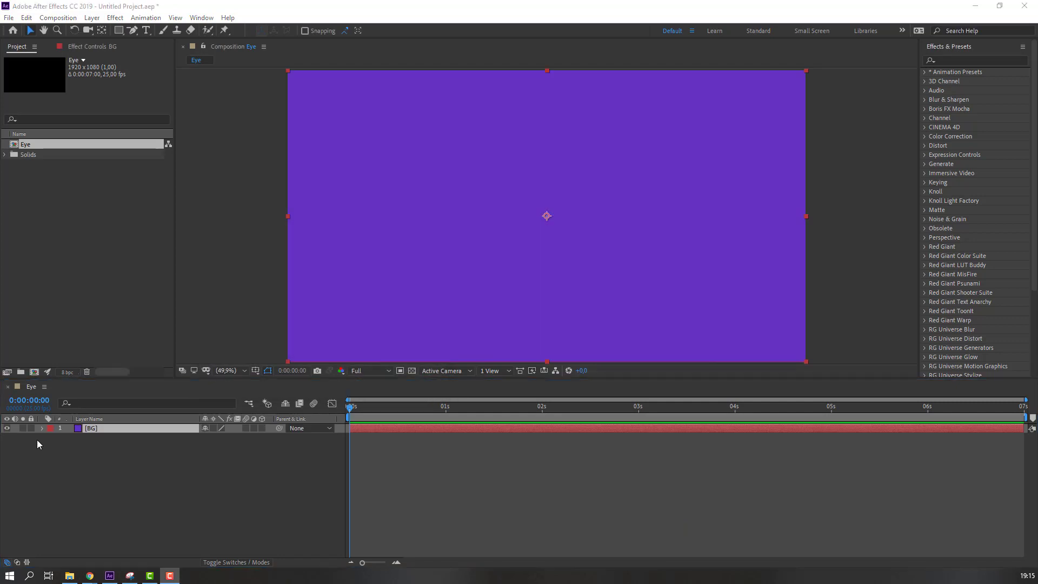
Step: Find the Noise effect from Noise & Grain and apply it to the BG layer
left_click(955, 60)
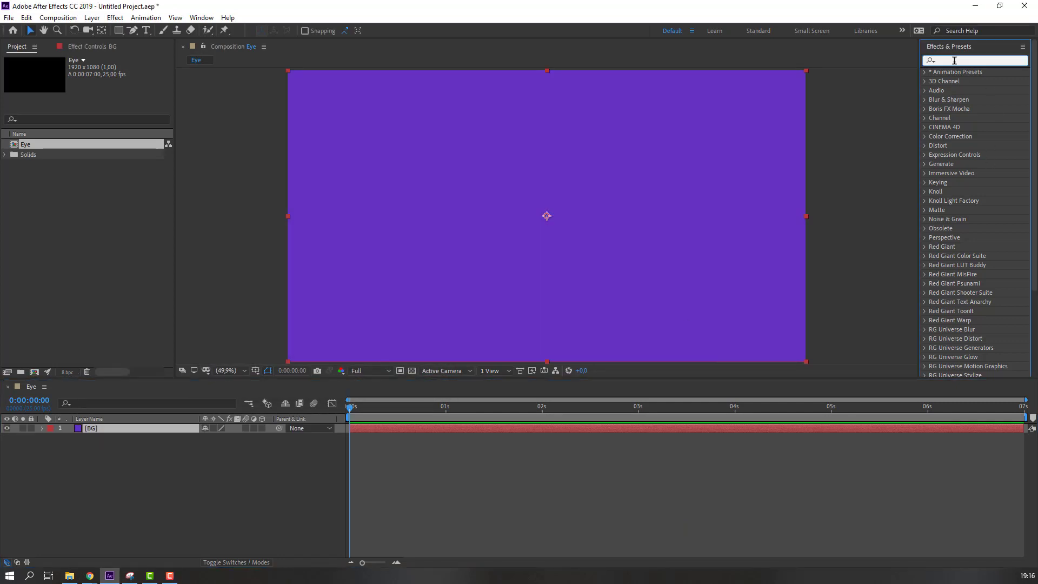
type("noi")
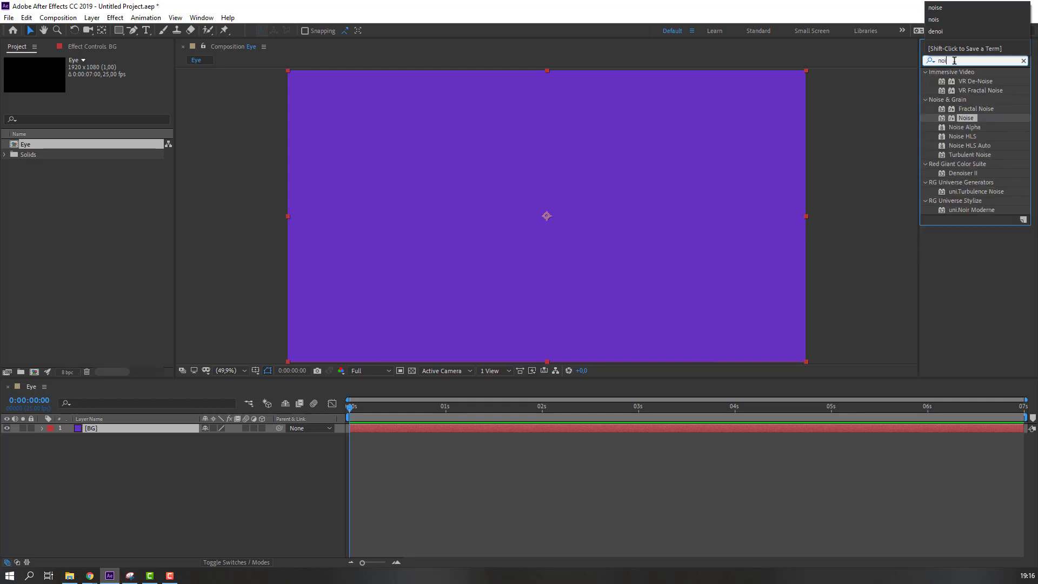
left_click(954, 60)
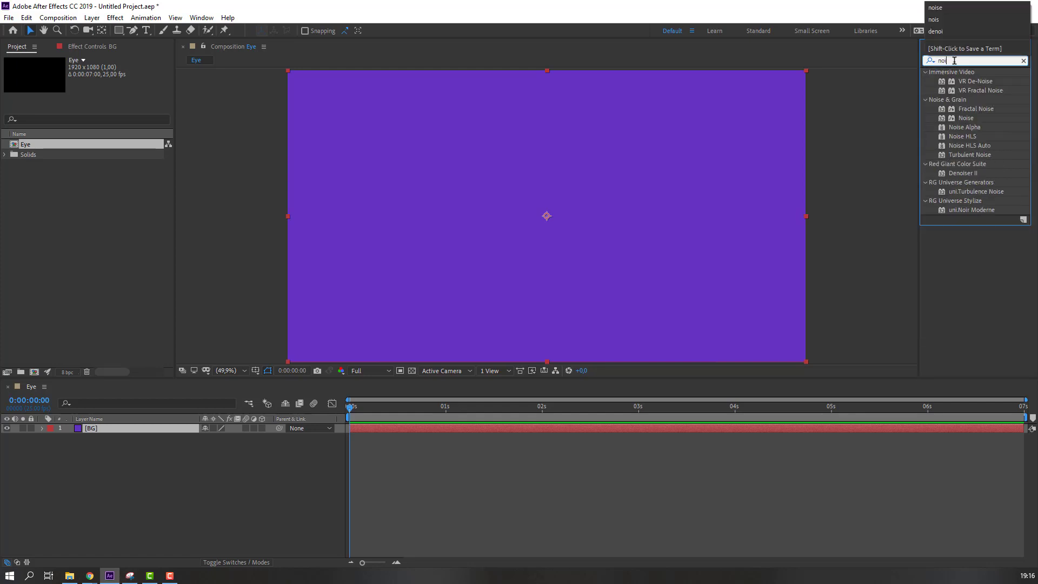
left_click(966, 119)
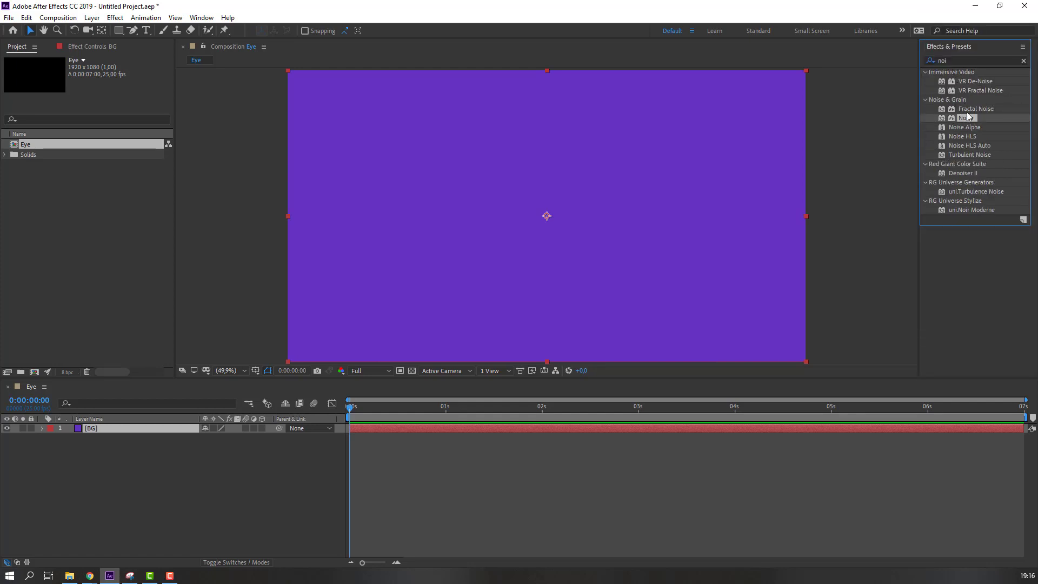
left_click_drag(966, 122, 92, 434)
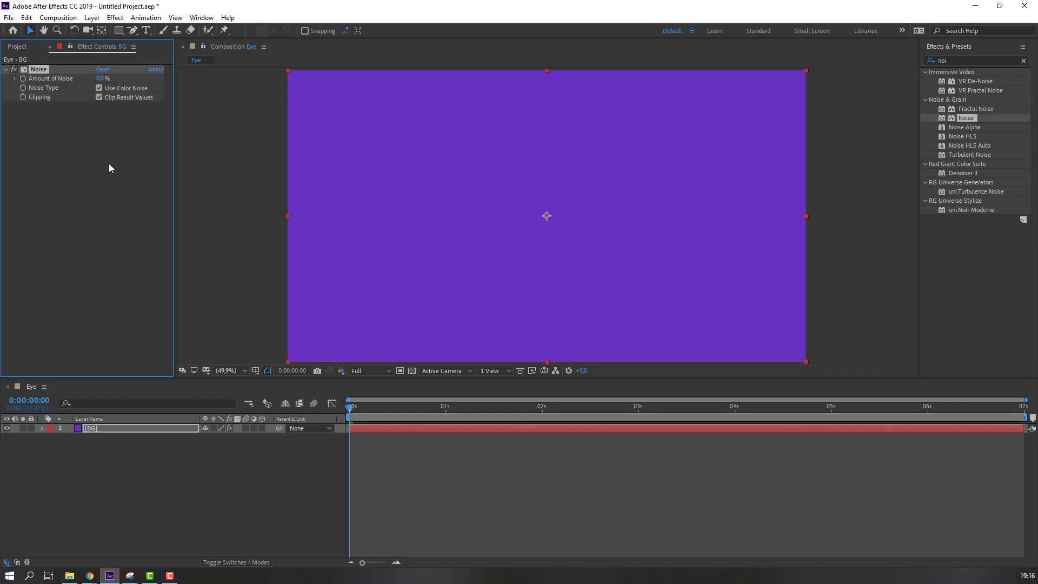
Step: Set the BG layer's Amount of Noise to 50%, preview the grain, and lock the layer
left_click(100, 78)
type("5")
key("Return")
left_click_drag(100, 78, 408, 447)
key("space")
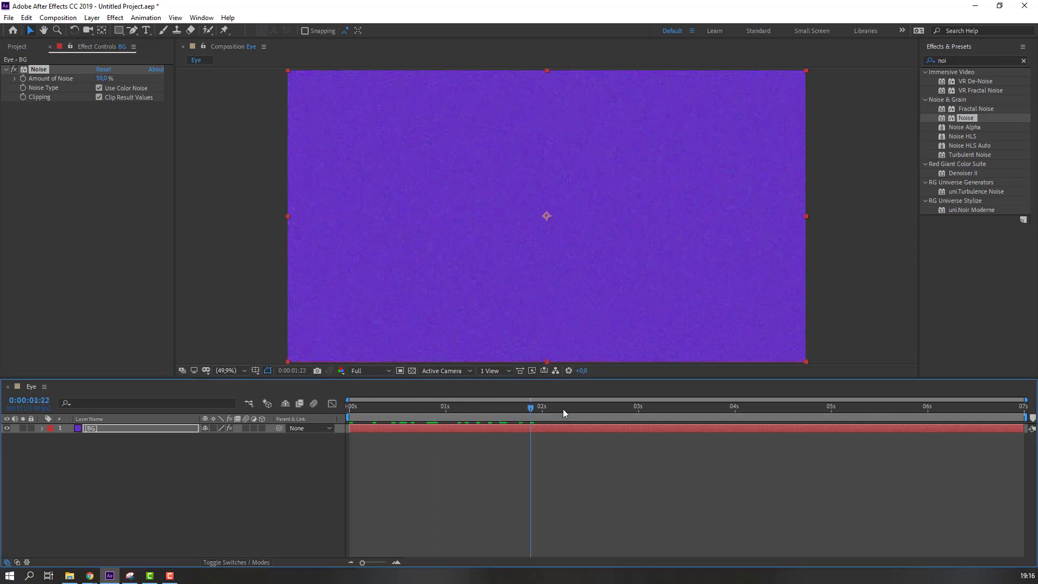
key("space")
left_click(31, 428)
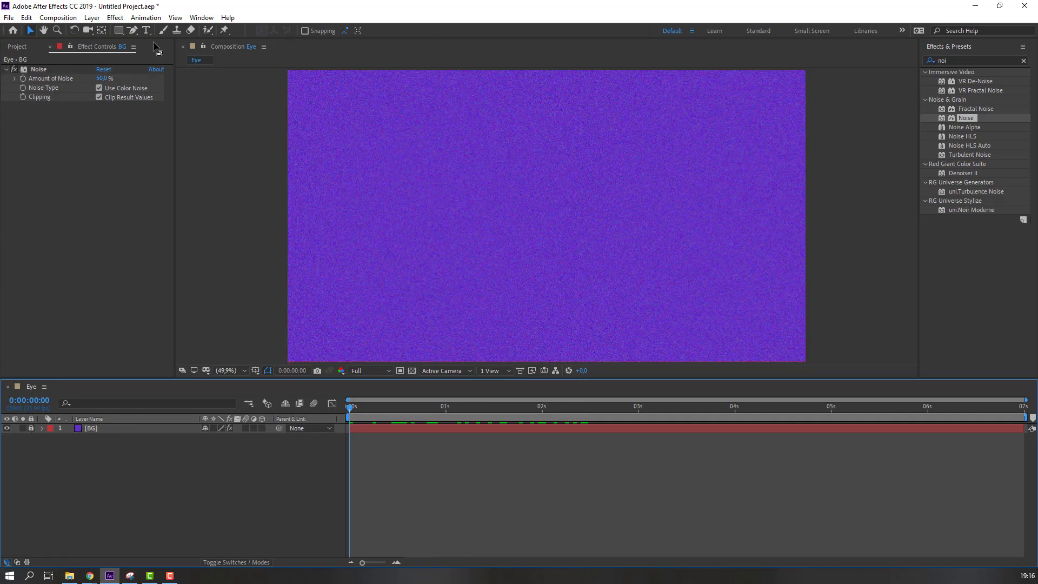
Step: Draw a wide rectangle around the middle of the composition as a new shape layer
left_click(119, 33)
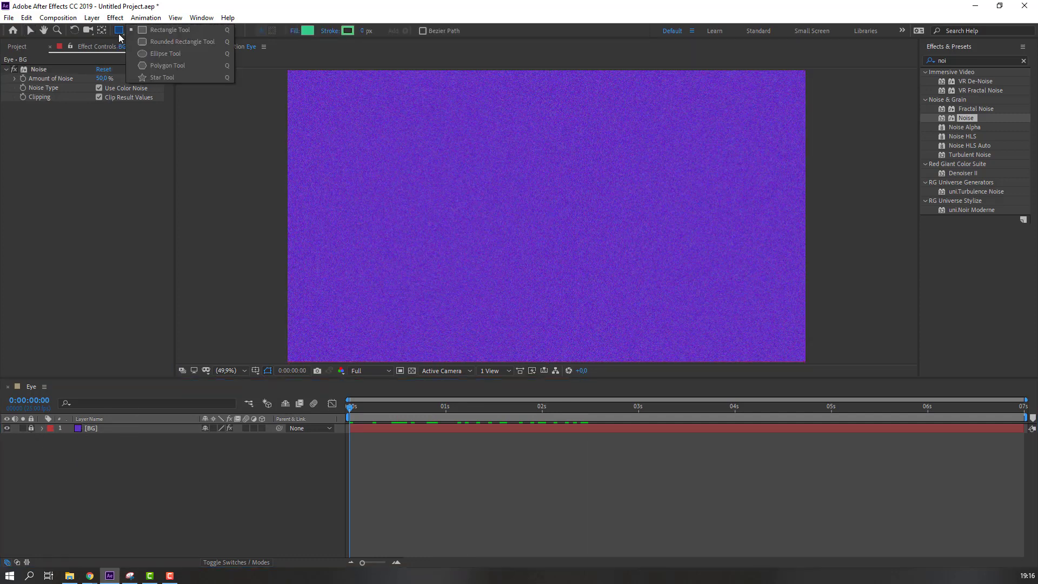
left_click(152, 30)
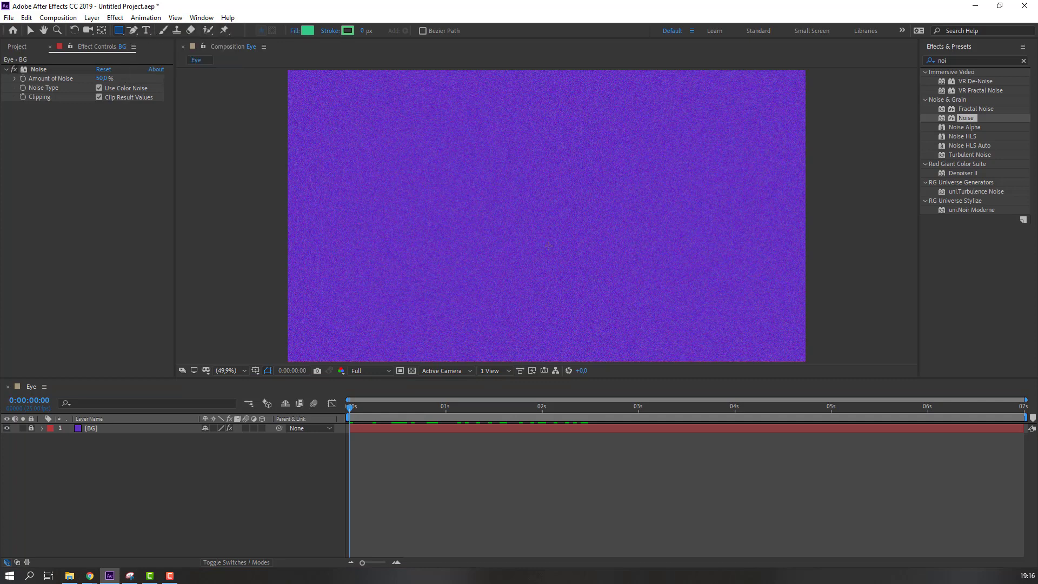
left_click_drag(429, 163, 699, 259)
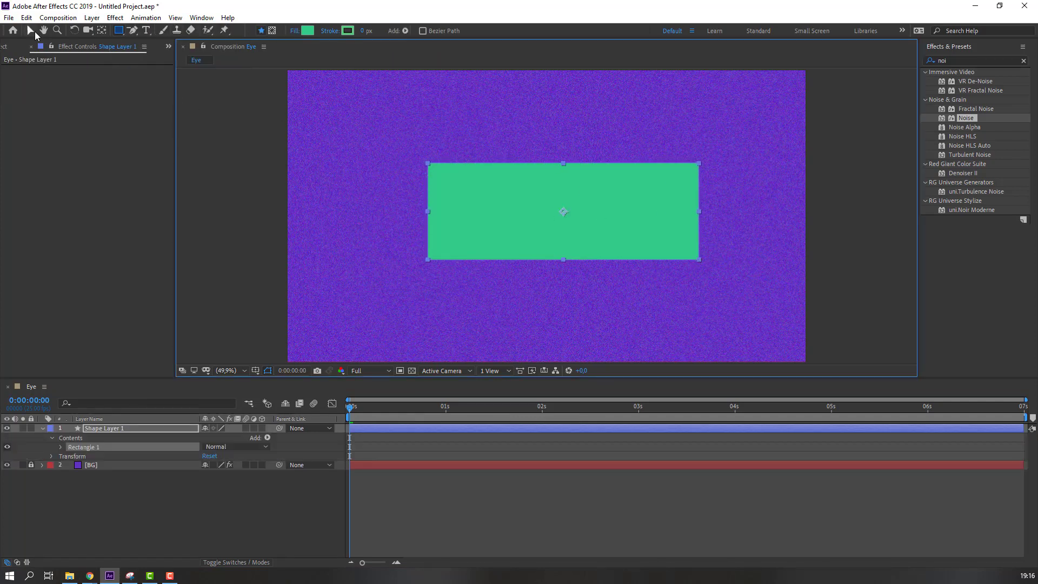
left_click(32, 31)
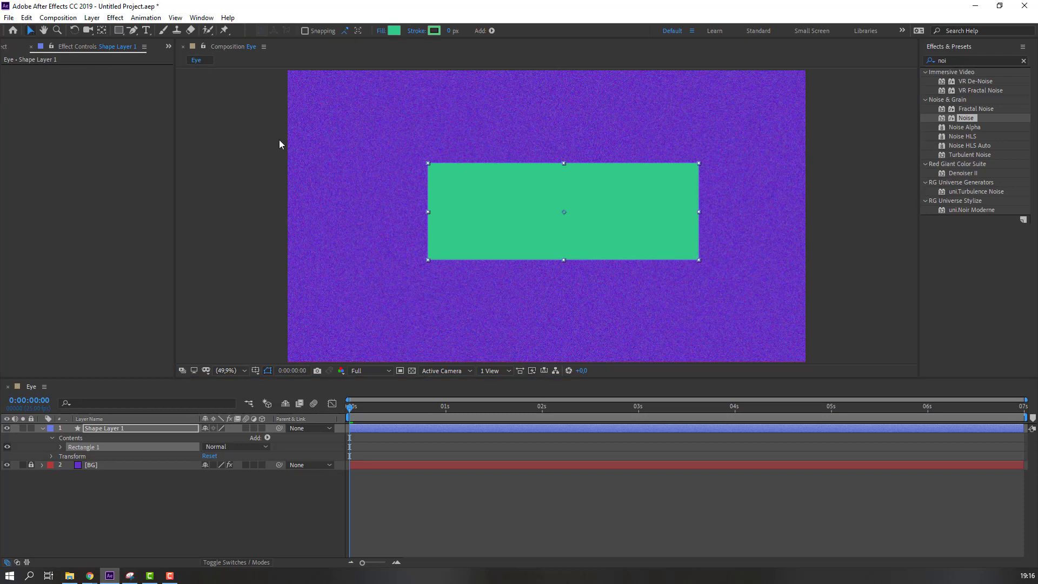
Step: Change the rectangle's fill color to pink EB677D and collapse the shape layer's properties
left_click(396, 31)
left_click(326, 405)
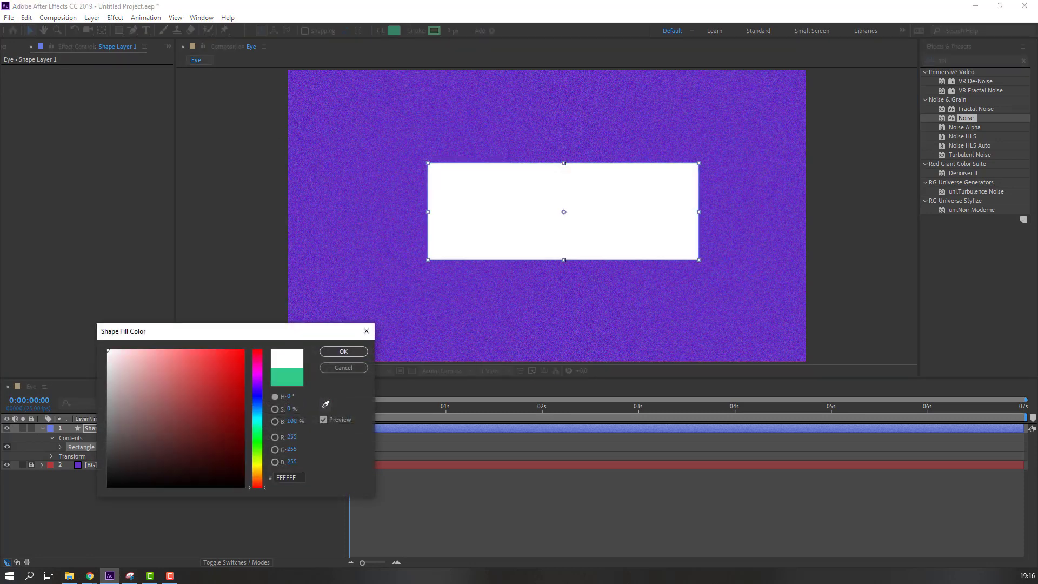
left_click(152, 306)
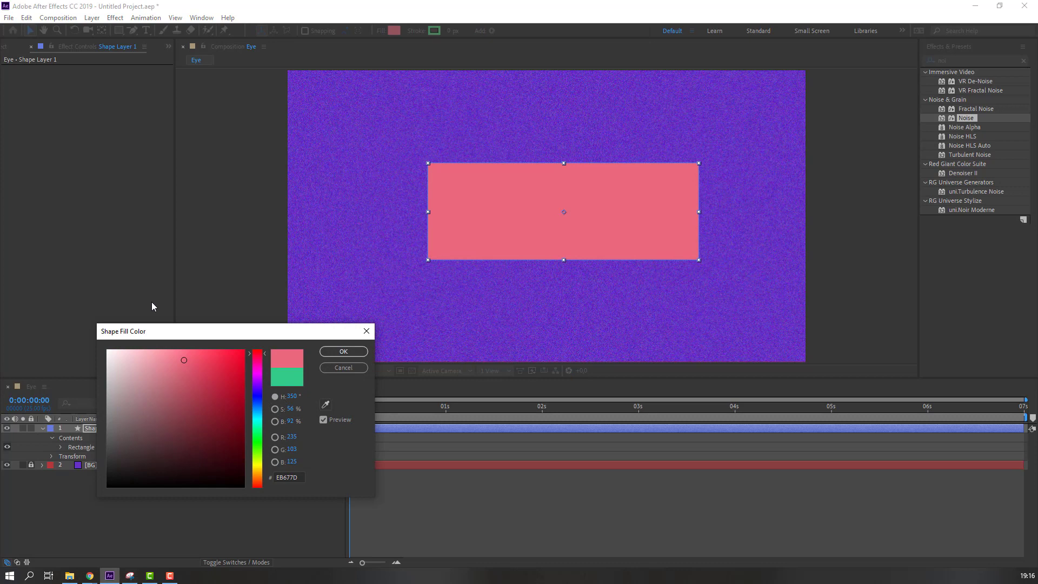
left_click(325, 352)
left_click(151, 501)
left_click(41, 429)
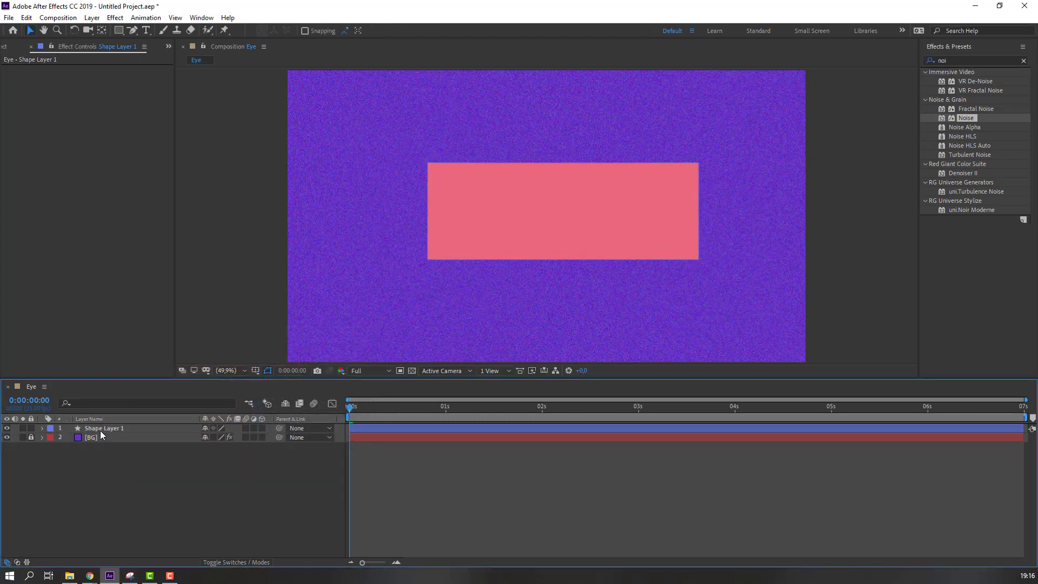
Step: Rename the rectangle's shape layer to head
left_click(108, 428)
key("Return")
type("he")
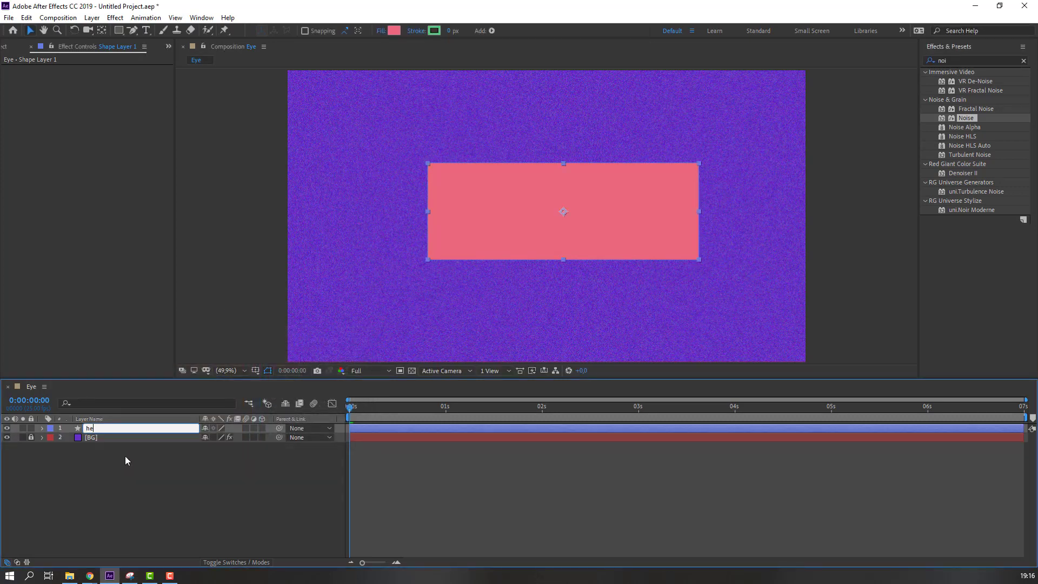
type("ad")
key("Return")
left_click(158, 491)
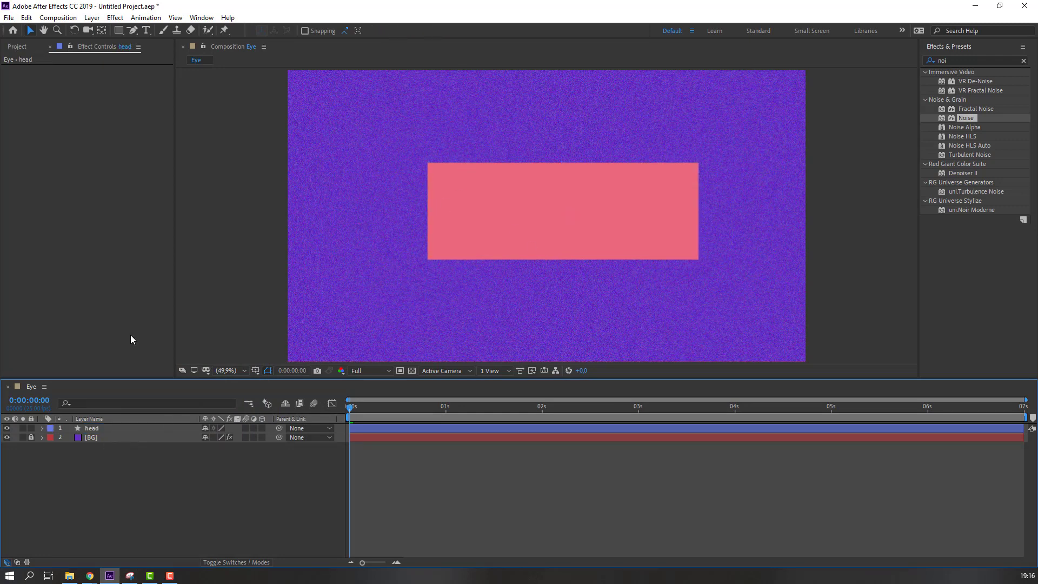
Step: Add an Inner Shadow layer style to the head layer
left_click(88, 432)
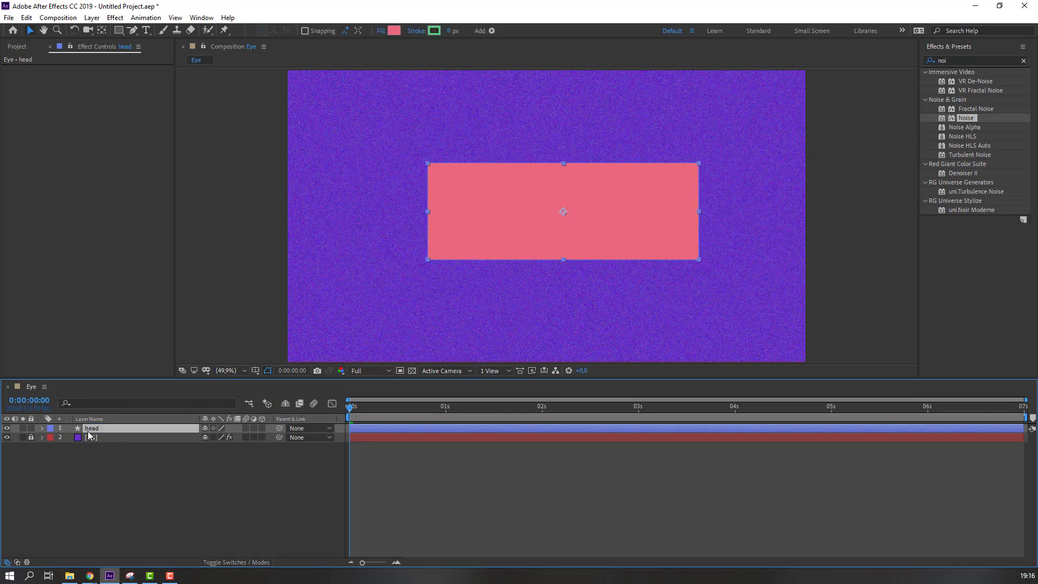
right_click(87, 433)
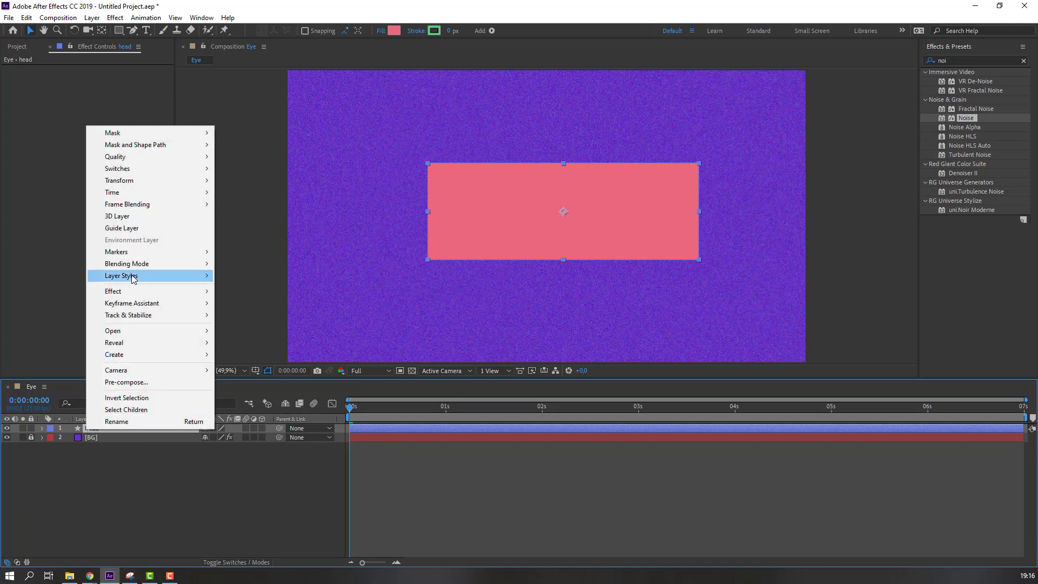
mouse_move(126, 277)
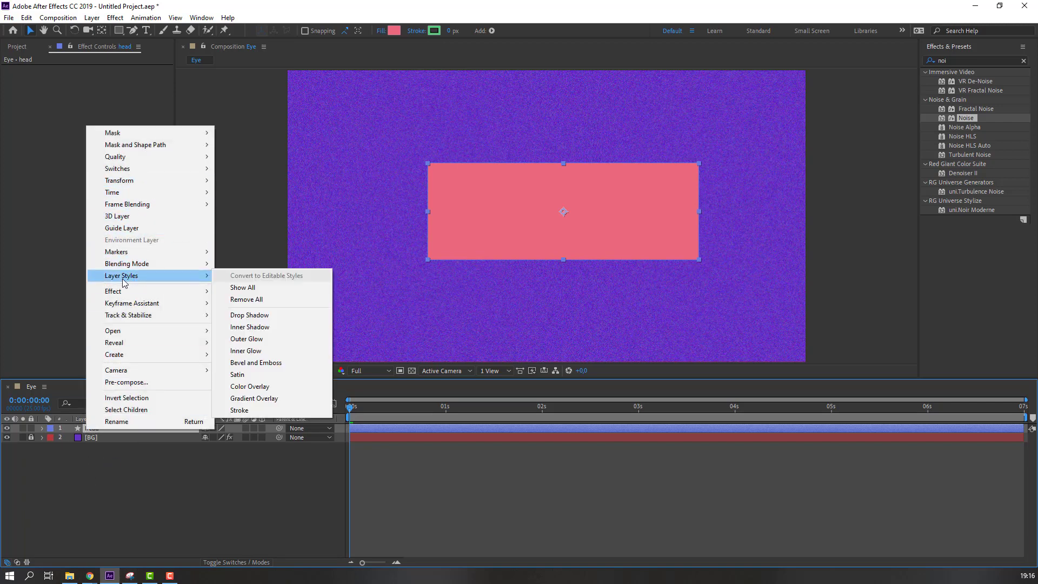
left_click(249, 330)
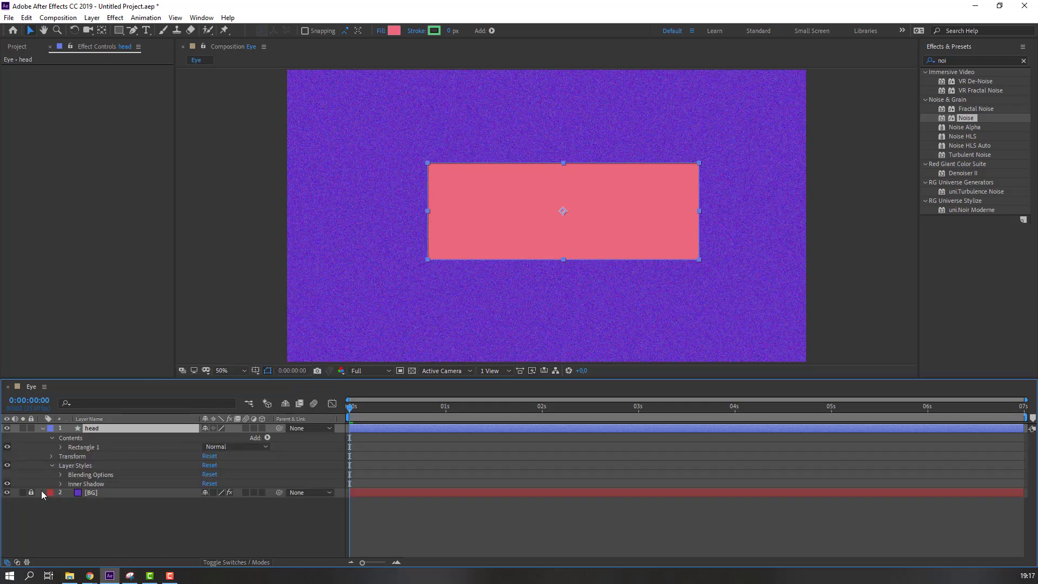
Step: Set the head layer's Inner Shadow size to 100 and its noise to 31%
left_click(60, 484)
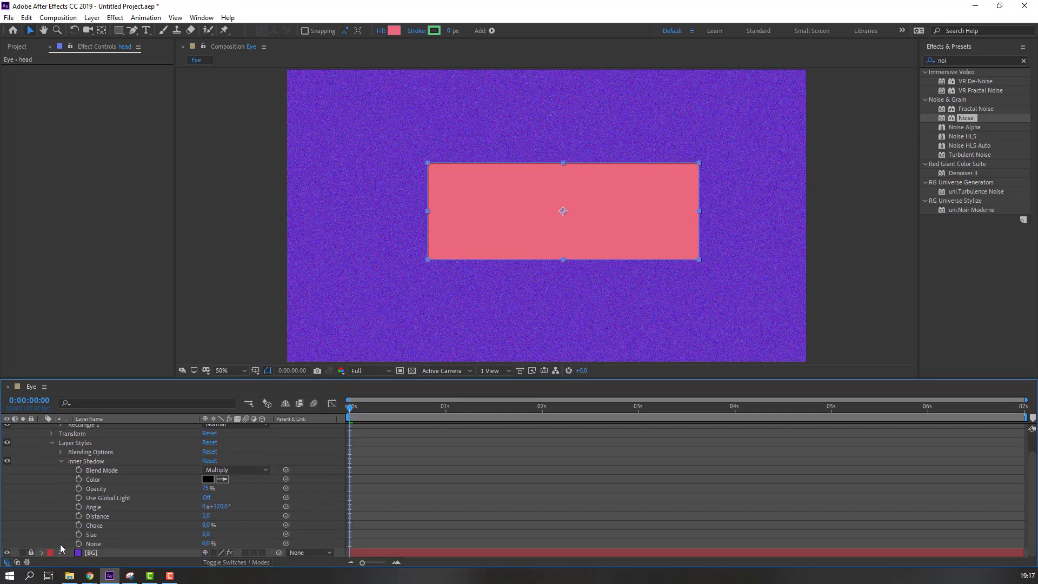
left_click(206, 534)
type("100")
key("Return")
scroll(621, 173, "up", 4)
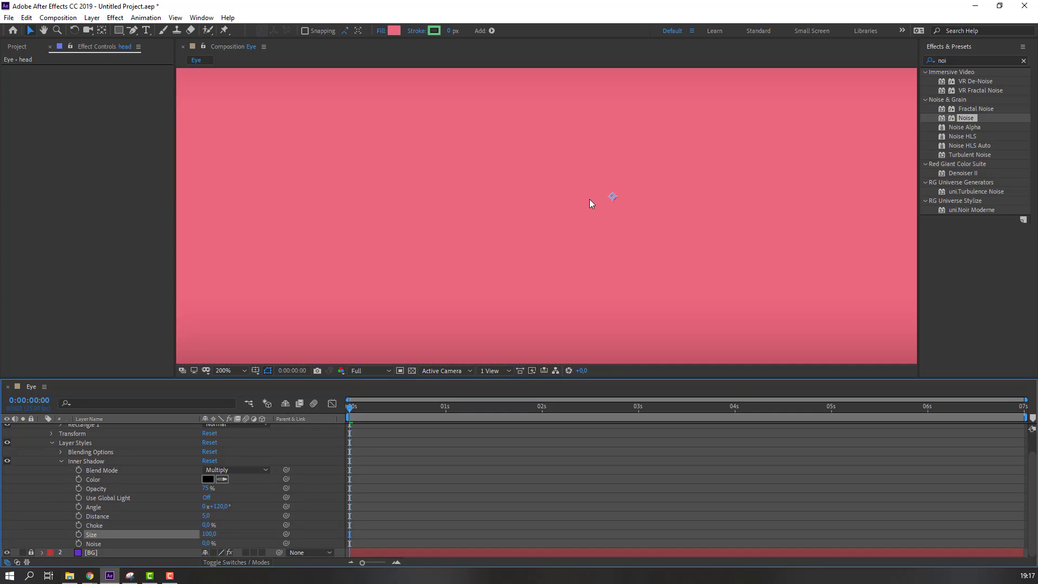
scroll(590, 199, "down", 2)
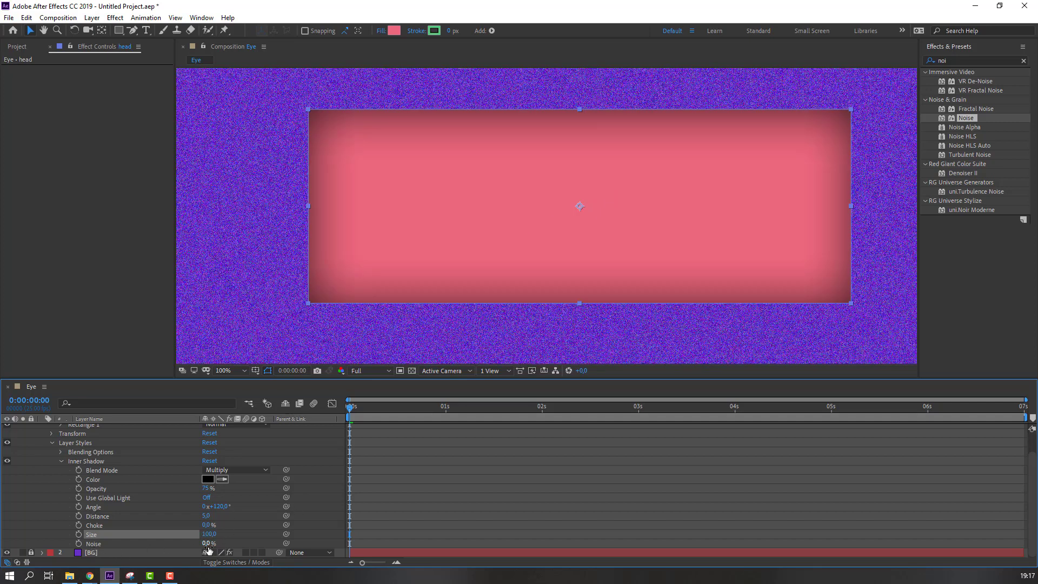
left_click_drag(207, 543, 233, 543)
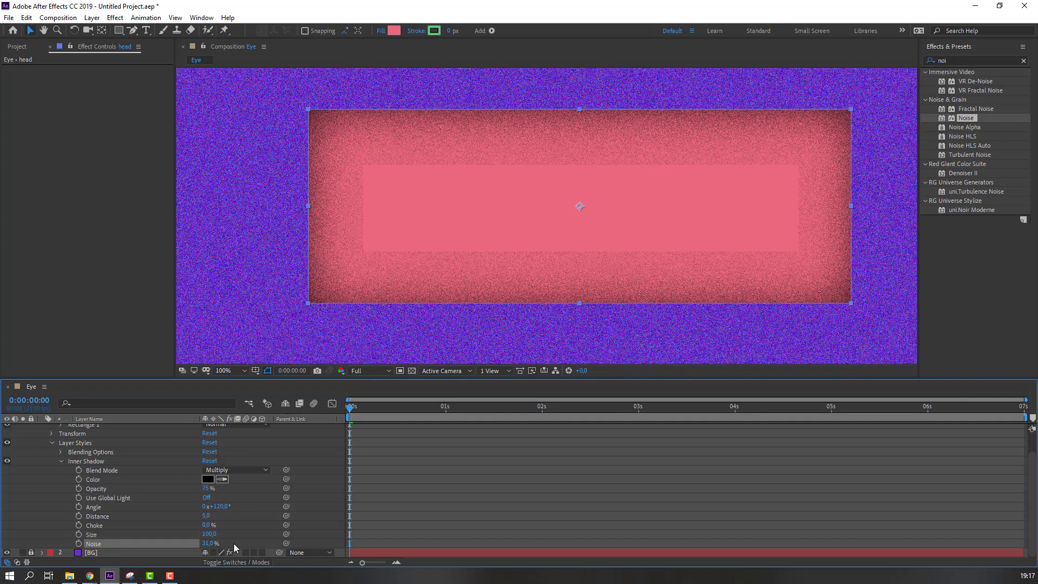
Step: Increase the head layer's Inner Shadow size to 200, preview the grainy shading, and collapse the layer's properties
left_click(207, 534)
type("200")
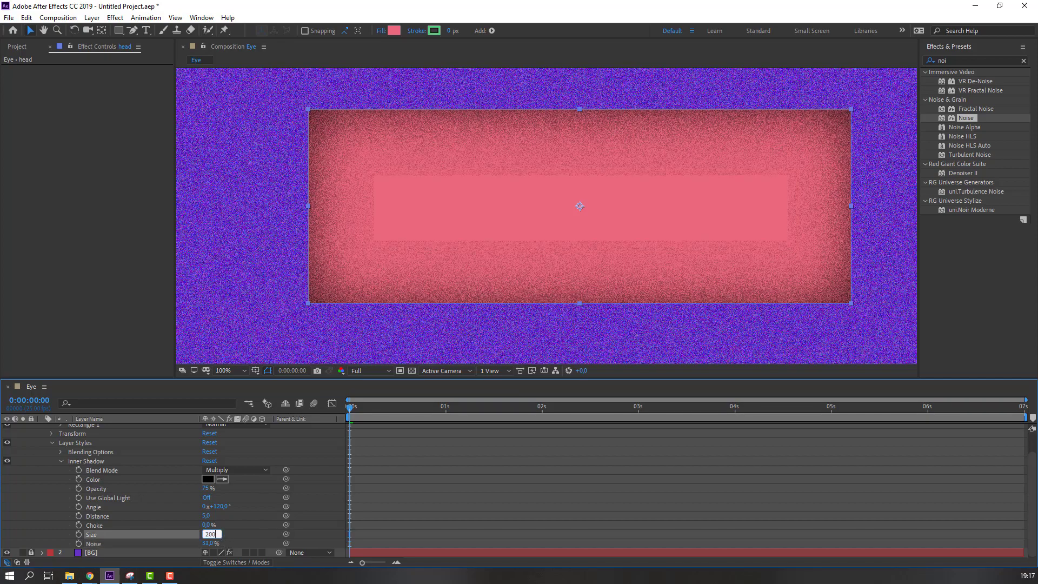
key("Return")
left_click(419, 495)
key("space")
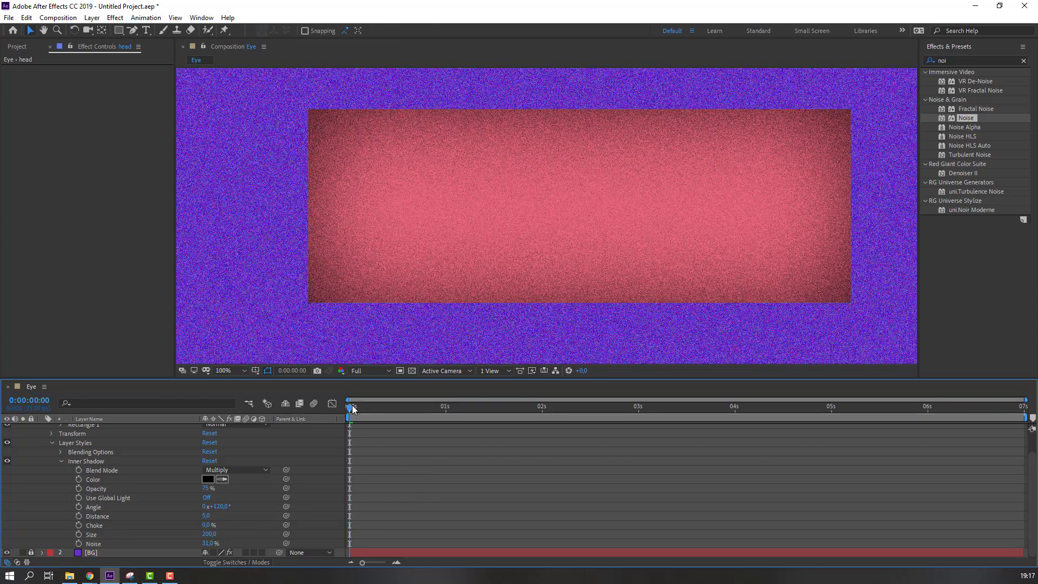
key("space")
scroll(65, 460, "up", 5)
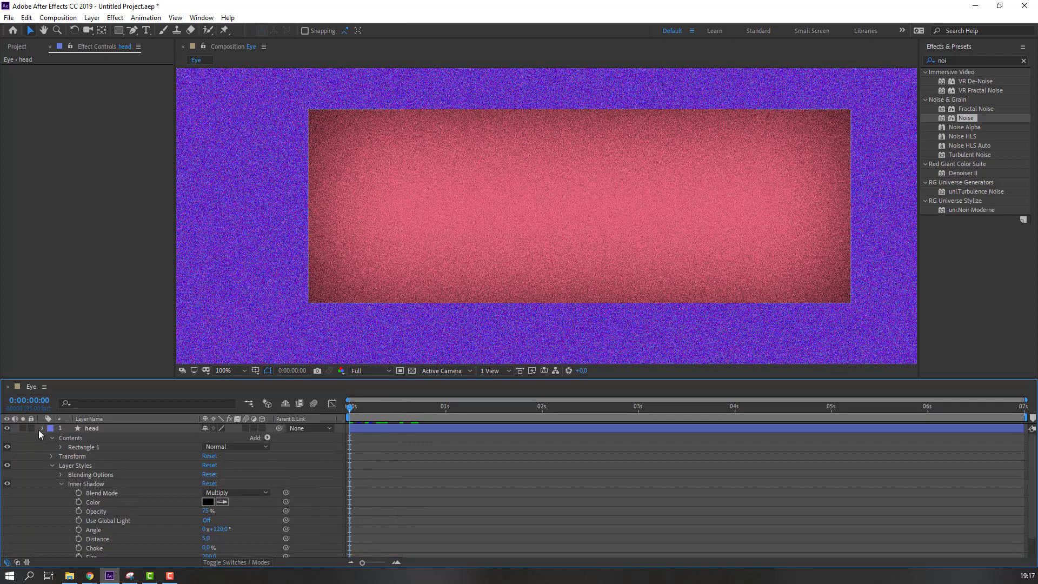
left_click(39, 428)
Step: Draw a wide horizontal ellipse on a new shape layer over the left part of the pink head
key("comma")
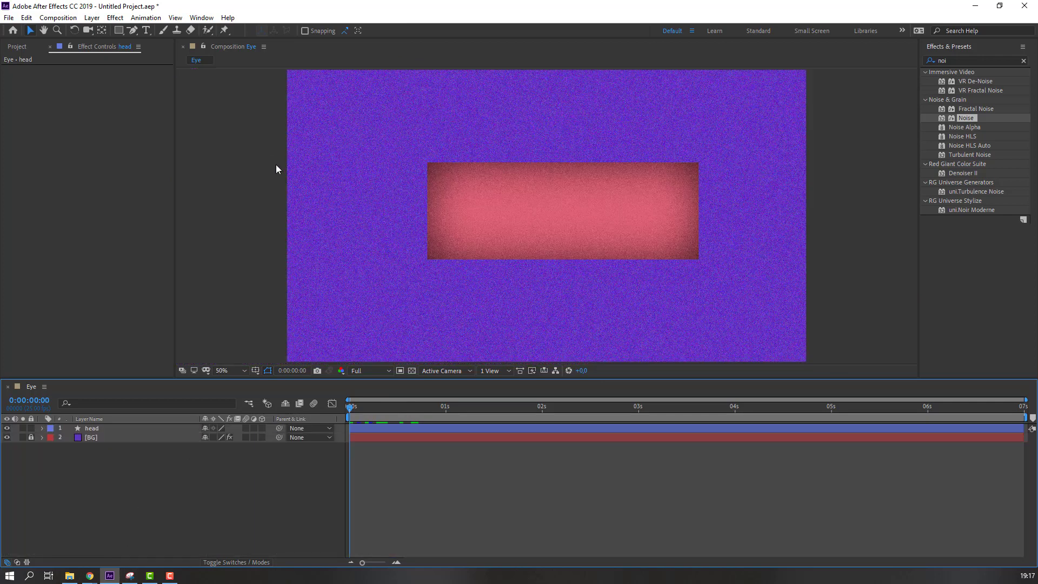
left_click_drag(118, 33, 151, 54)
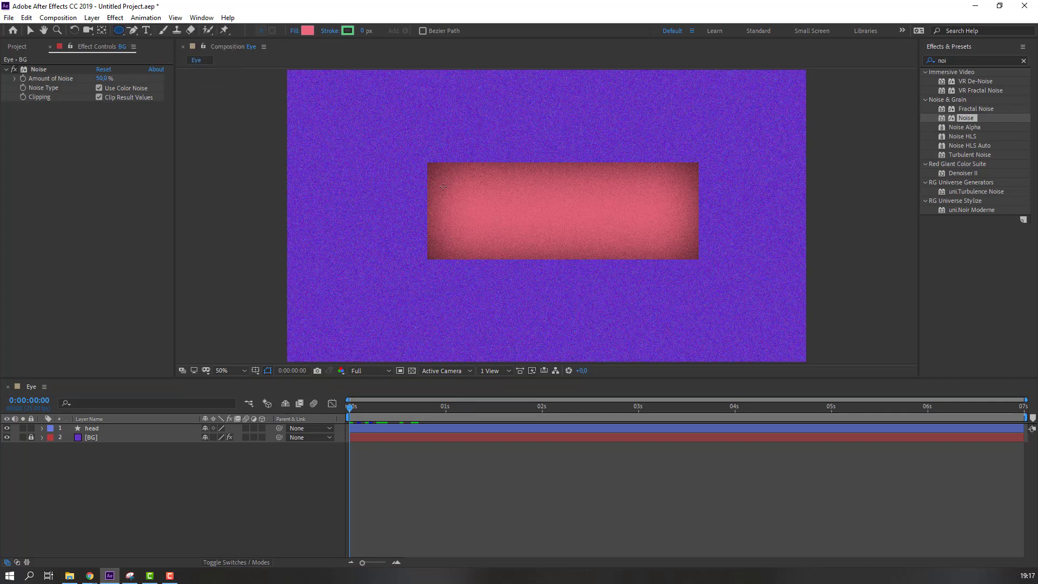
mouse_move(443, 187)
left_mouse_down()
mouse_move(529, 236)
mouse_move(513, 229)
mouse_move(523, 231)
left_mouse_up()
left_click(28, 31)
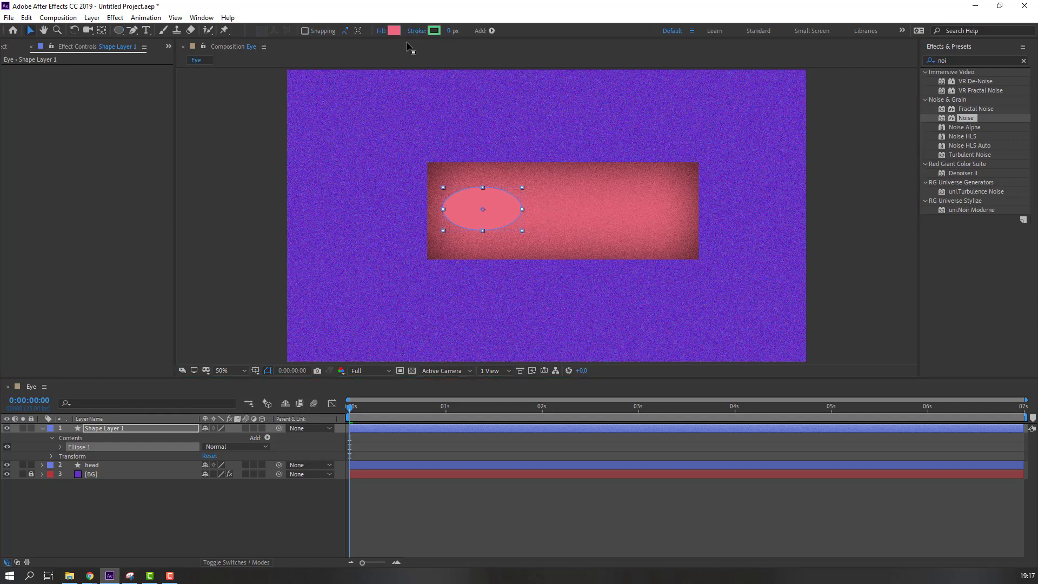
Step: Change the new ellipse's fill colour to white and collapse its layer properties
left_click(394, 30)
left_click(108, 350)
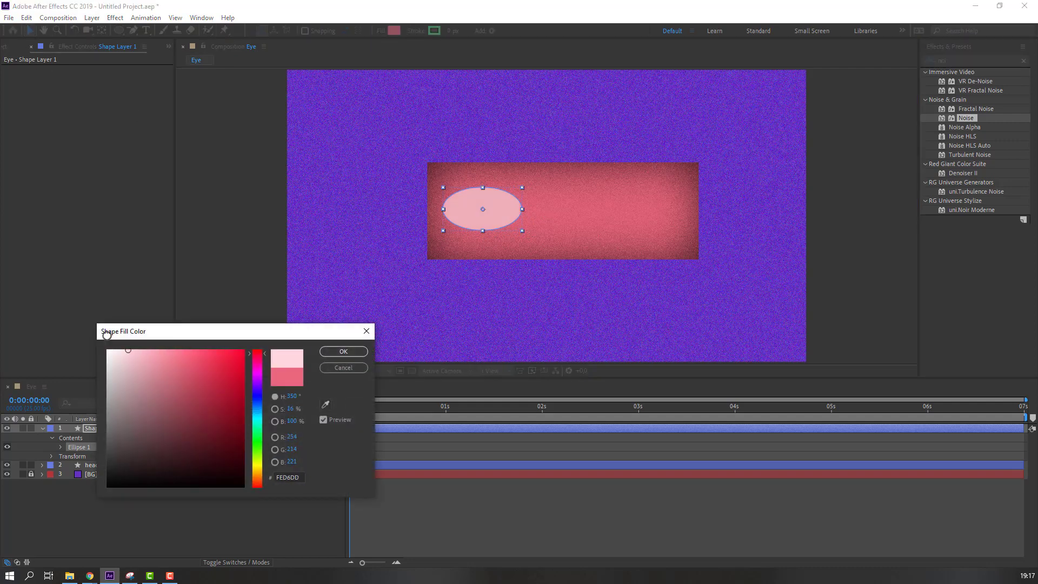
left_click(330, 353)
left_click(43, 428)
left_click(72, 490)
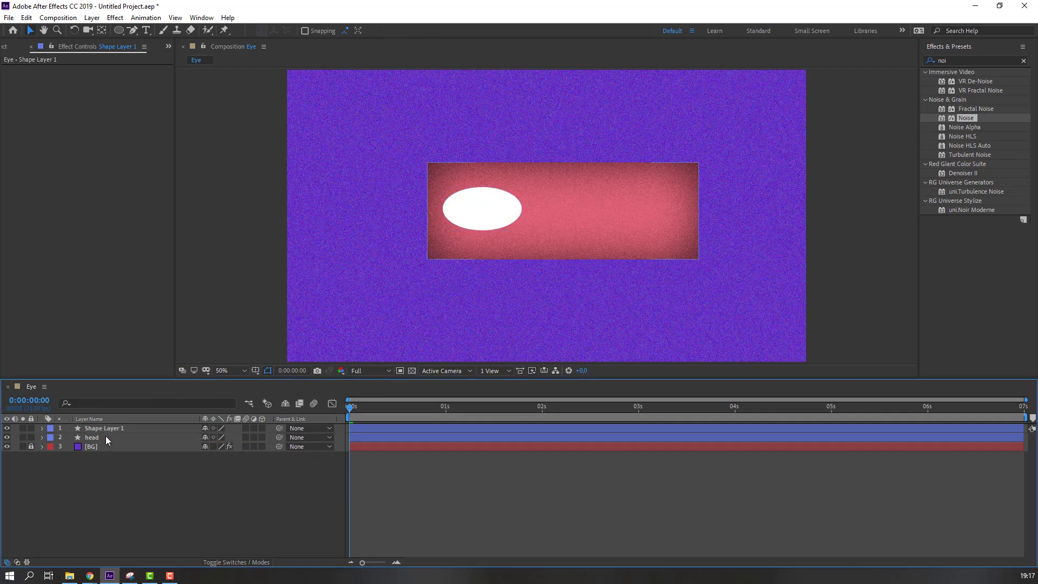
Step: Rename the white ellipse's shape layer to eye_white
left_click(106, 438)
left_click(111, 429)
key("Return")
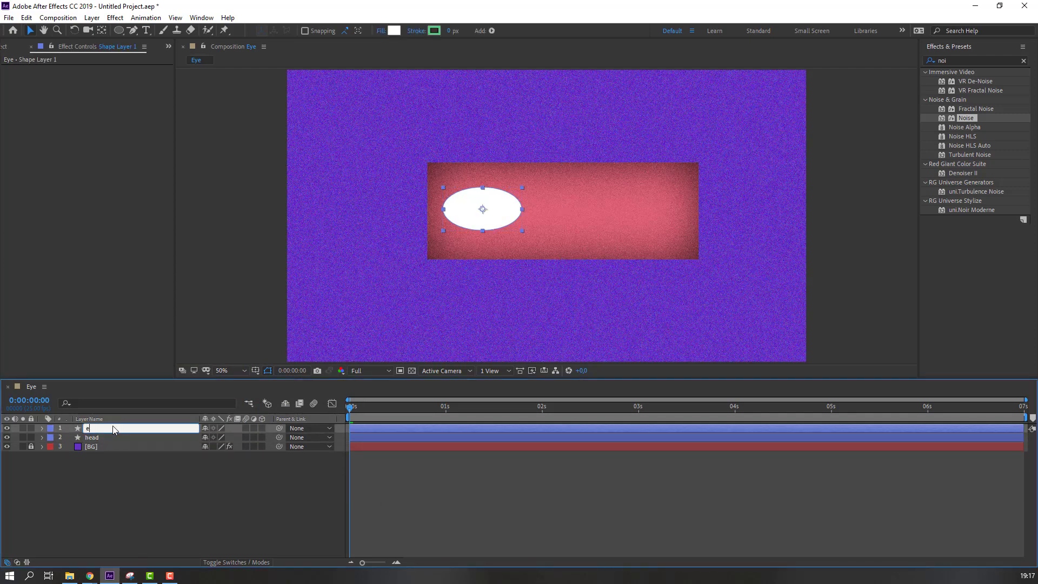
type("eye_white")
key("Return")
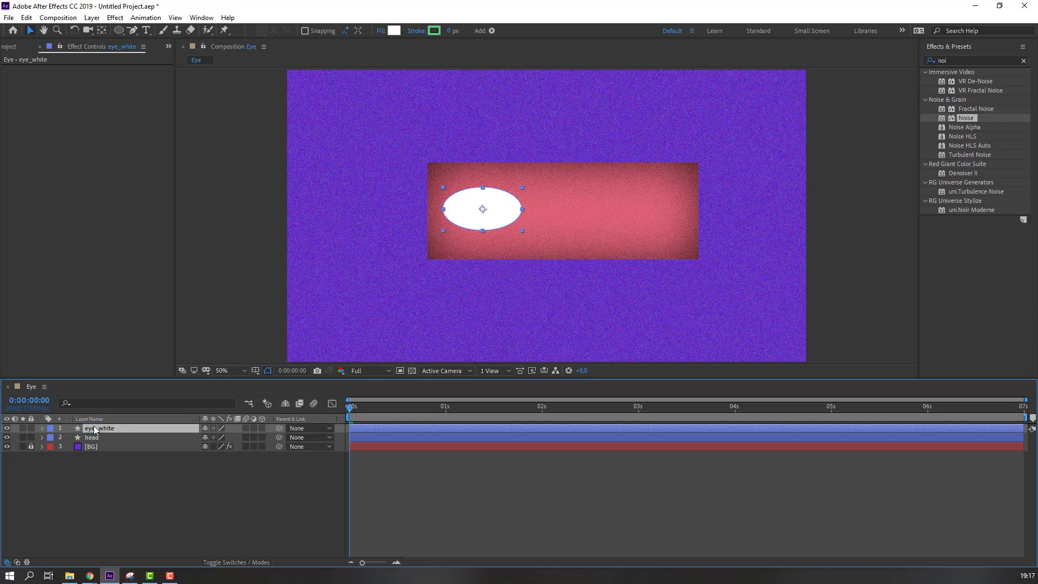
Step: Duplicate the eye_white layer and shift the copy horizontally to the right part of the head as the second eye
key("ctrl+d")
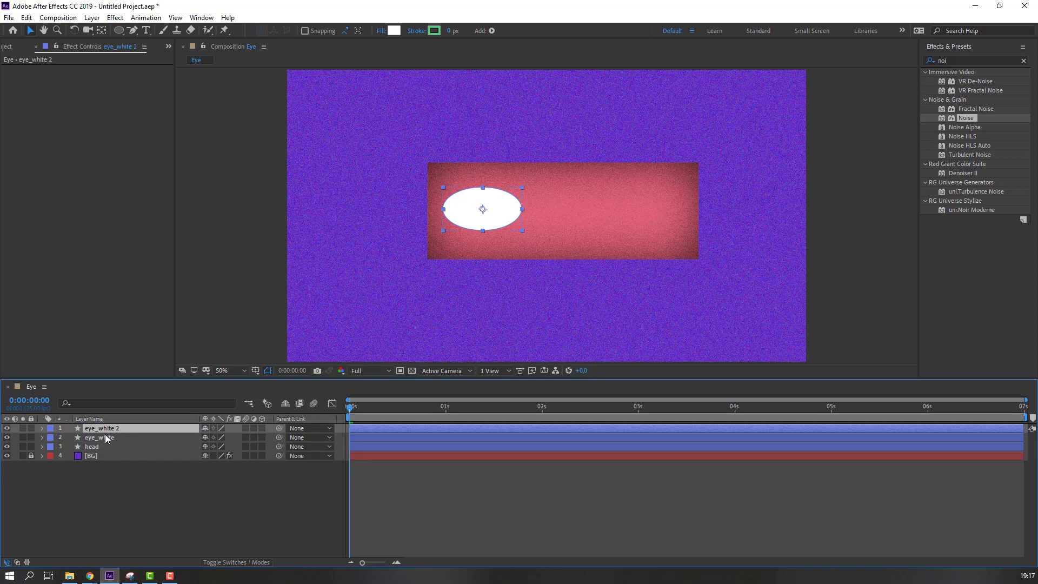
key("shift+Right")
key("shift+Right")
key("shift+Right")
key("shift+Right")
key("shift+Right")
key("shift+Right")
key("shift+Right")
key("shift+Right")
key("shift+Right")
key("shift+Right")
key("shift+Right")
key("shift+Right")
key("shift+Right")
key("shift+Right")
key("shift+Right")
key("shift+Right")
key("shift+Right")
key("shift+Right")
key("shift+Right")
key("shift+Right")
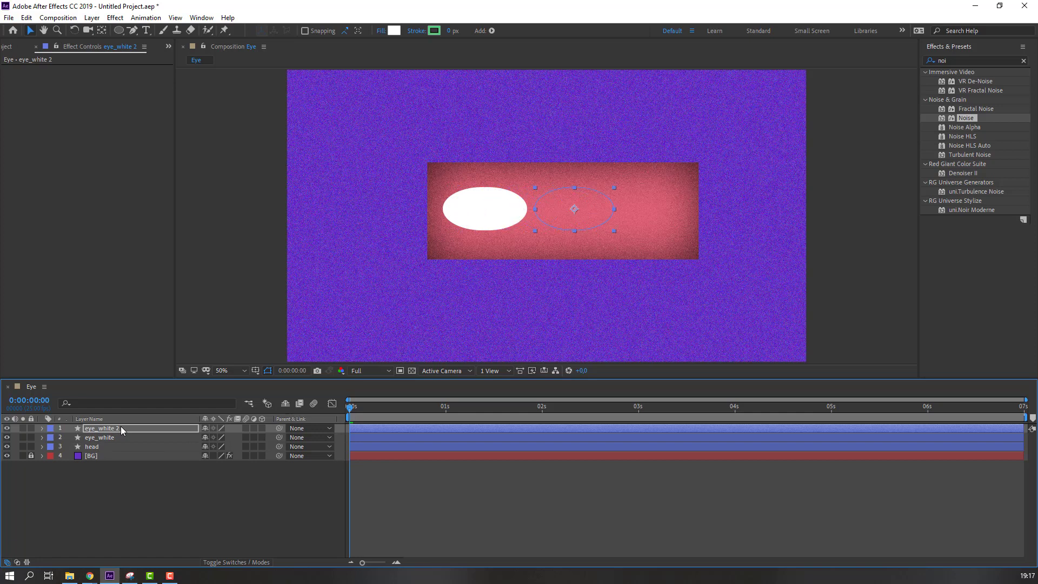
left_click(162, 476)
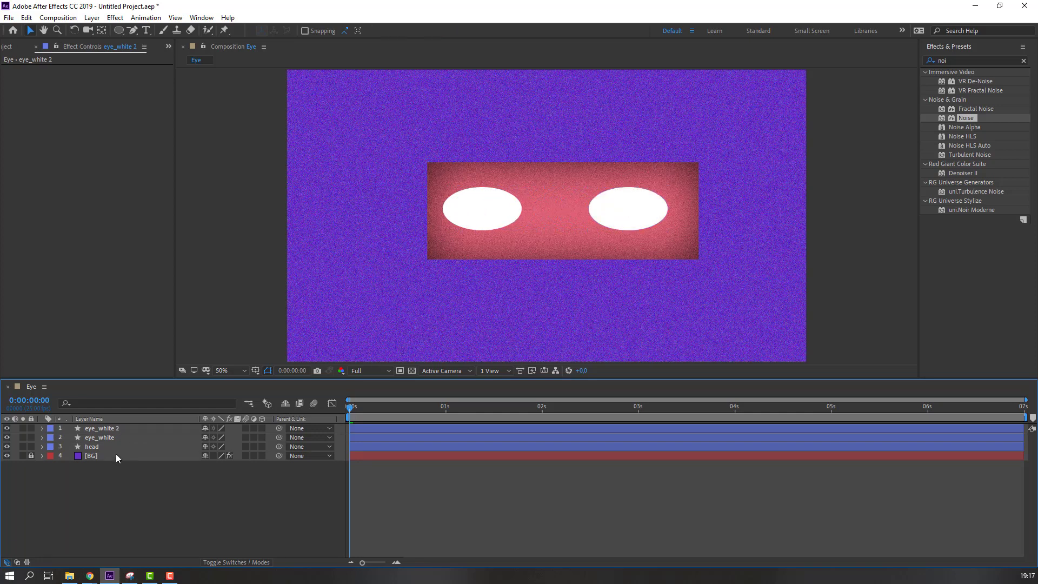
Step: Set the head layer's Inner Shadow noise to 20% and check the grain up close
left_click(92, 447)
left_click(42, 446)
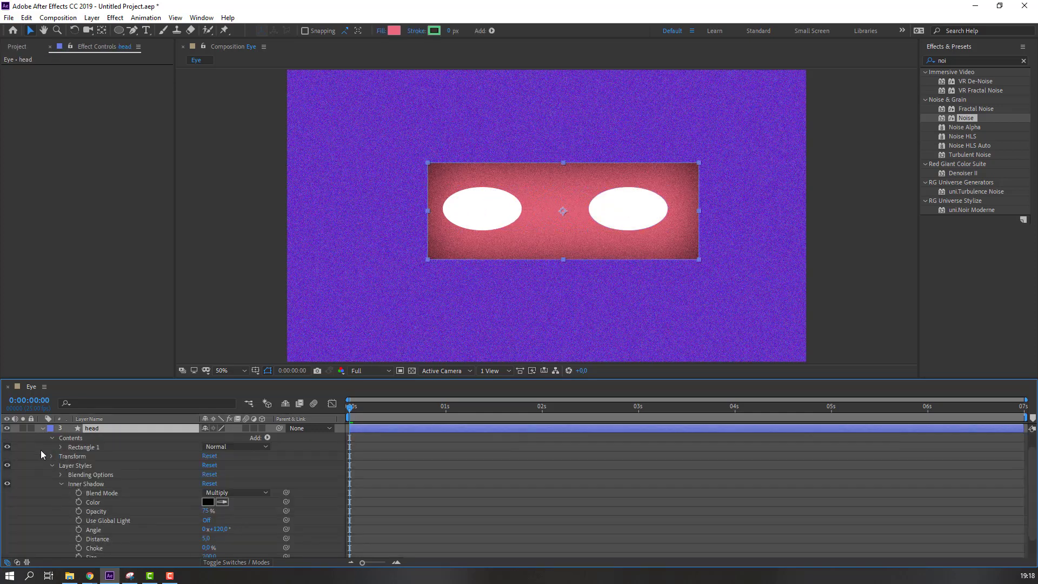
scroll(54, 521, "down", 2)
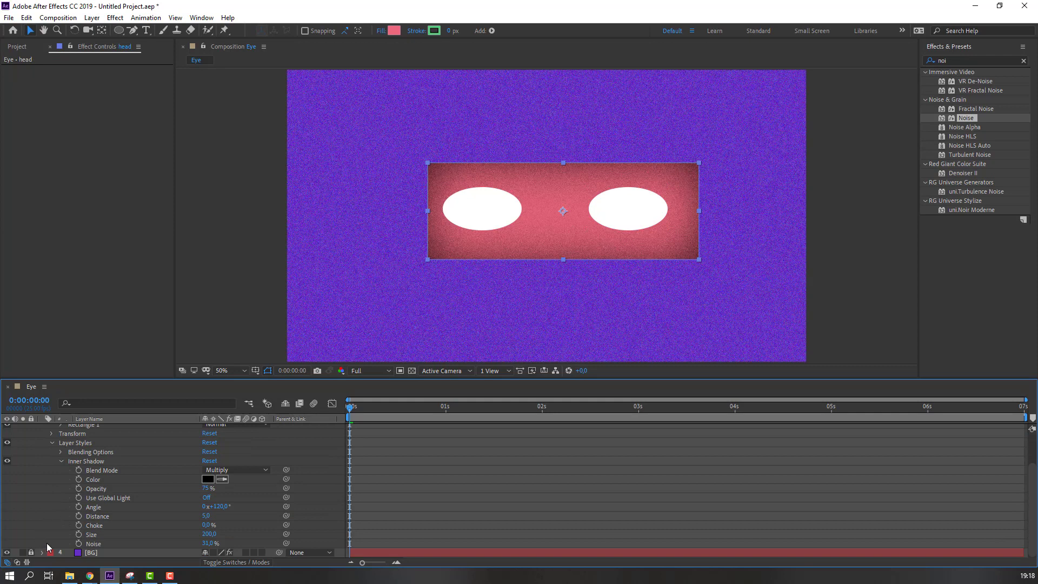
mouse_move(204, 543)
left_mouse_down()
mouse_move(190, 544)
mouse_move(219, 550)
left_mouse_up()
left_click(208, 543)
type("20")
key("Return")
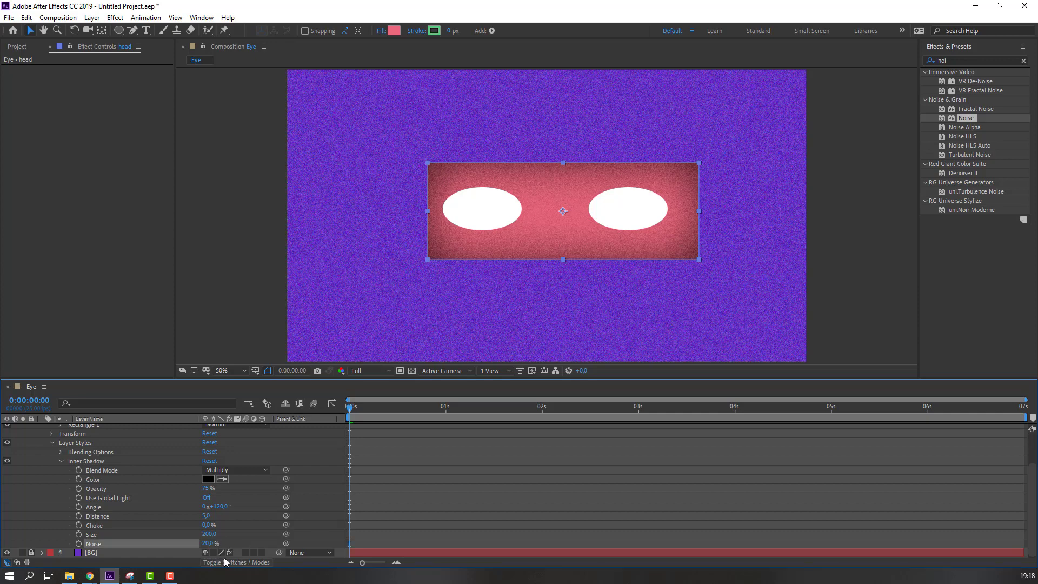
left_click(510, 500)
key("slash")
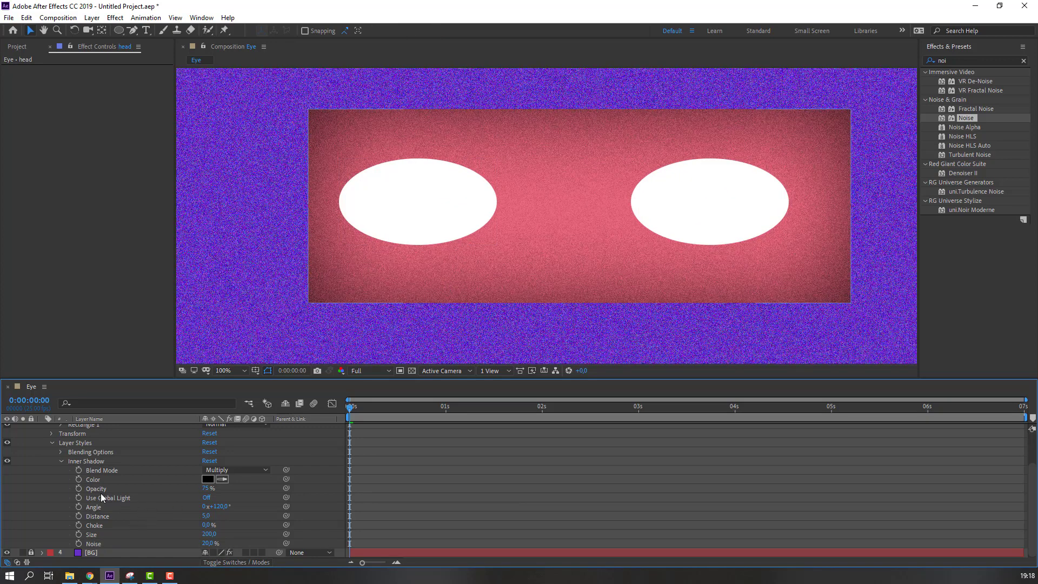
Step: Lower the head layer's Inner Shadow opacity to 40% and collapse the layer's properties
left_click_drag(206, 488, 186, 490)
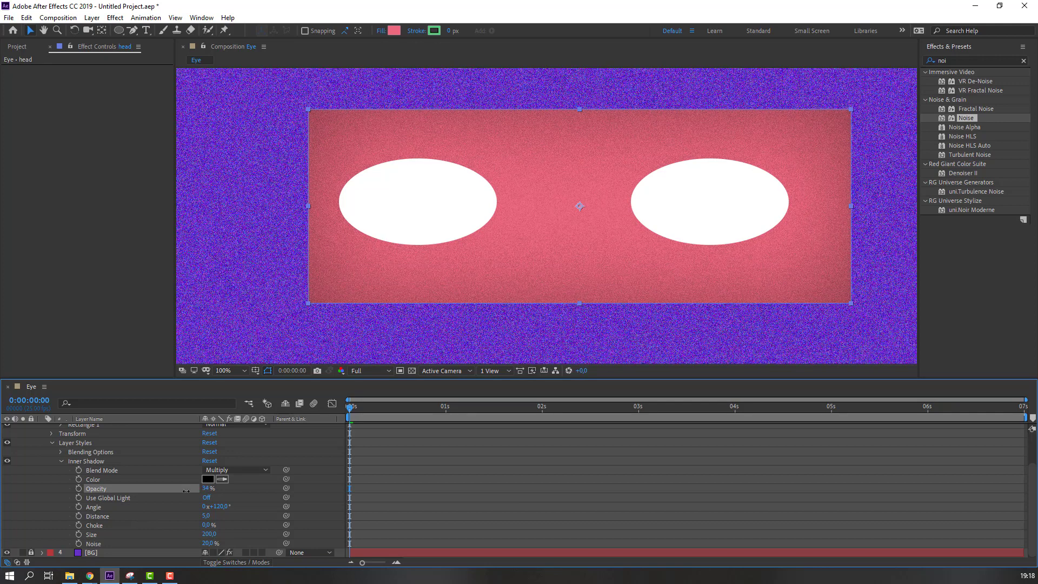
left_click(528, 391)
key("comma")
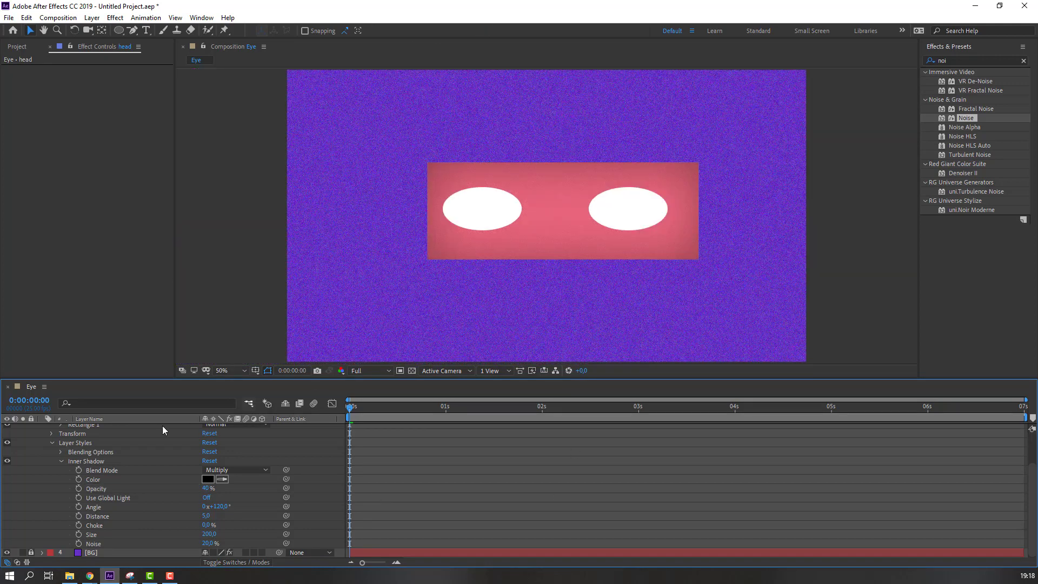
scroll(49, 466, "up", 3)
left_click(42, 447)
Step: Add an Inner Shadow layer style to both the eye_white and eye_white 2 layers
left_click(96, 439)
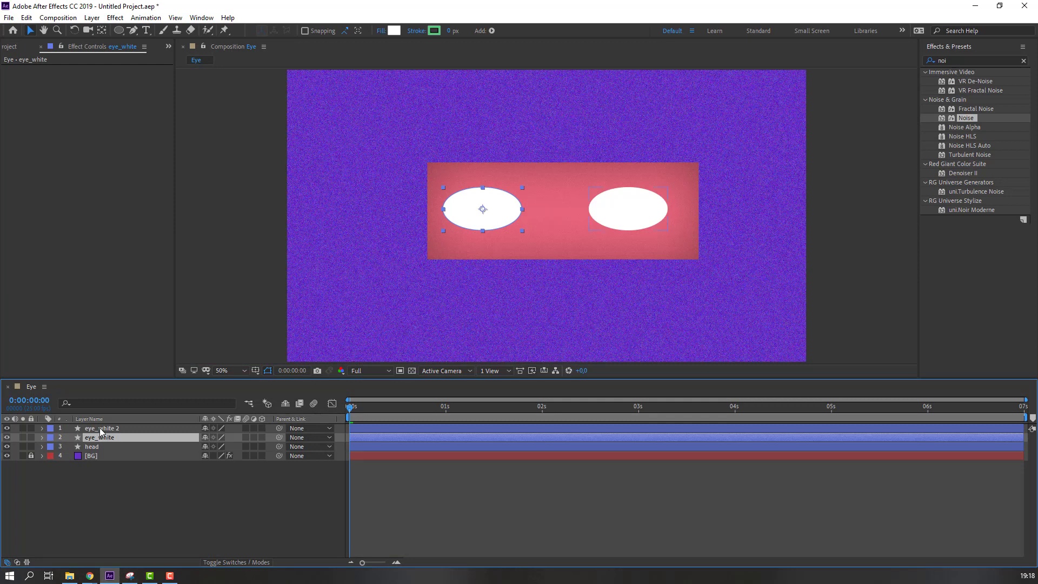
left_click(99, 427, "shift")
right_click(99, 427)
mouse_move(164, 274)
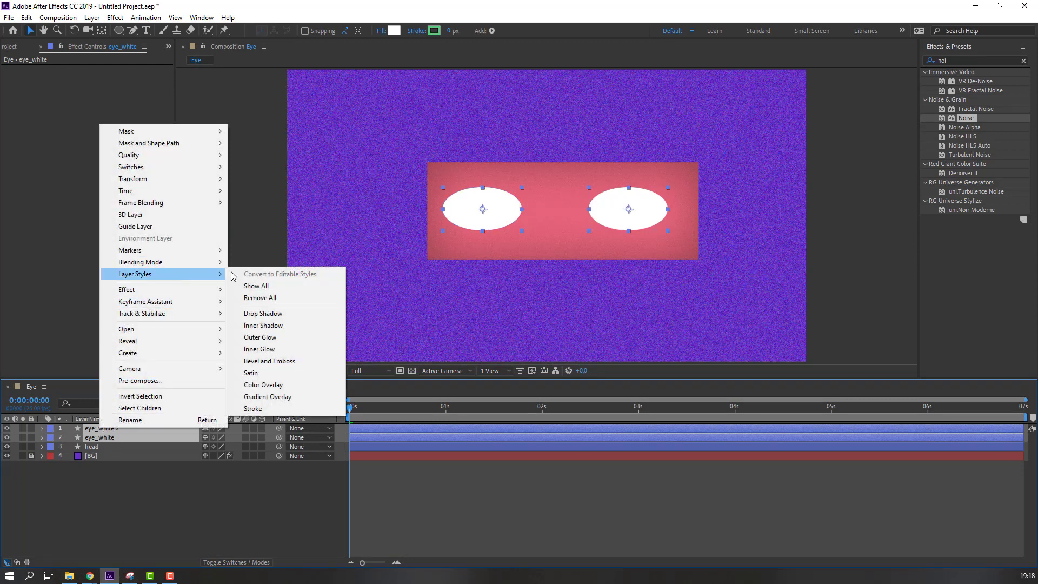
left_click(263, 325)
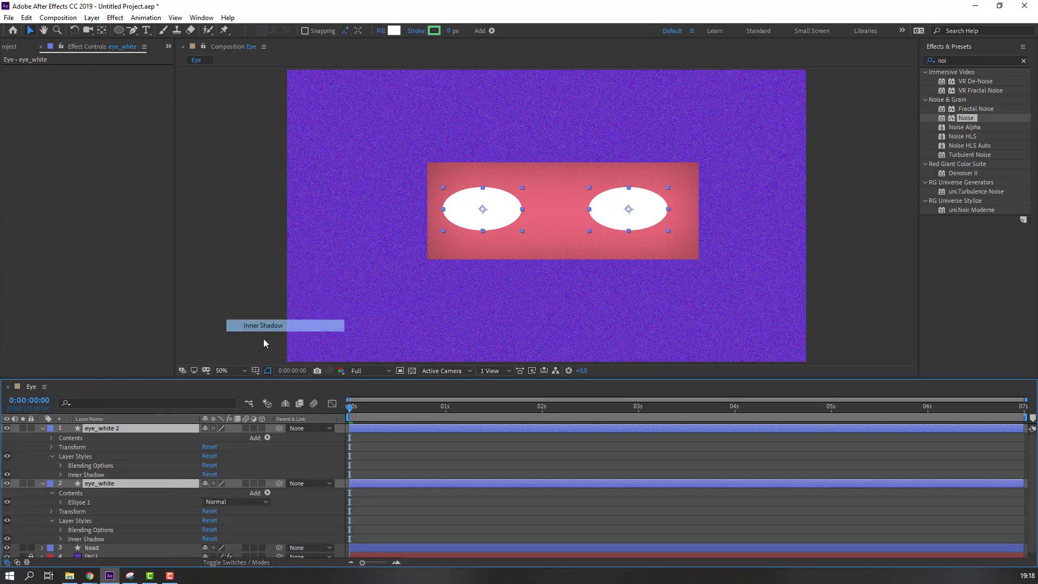
Step: Set the Inner Shadow noise of both eye whites to 20%
left_click(61, 540)
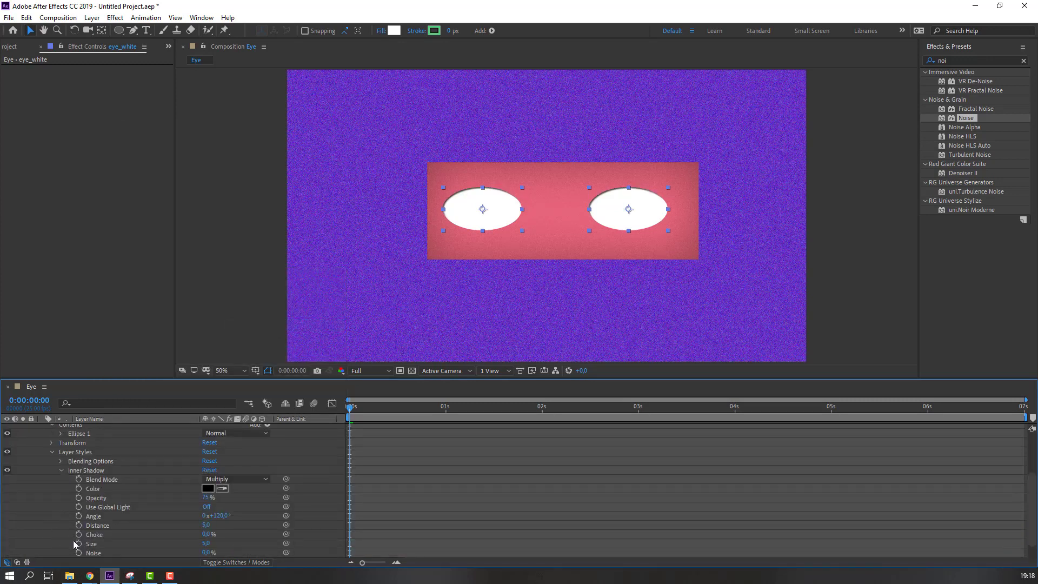
scroll(74, 545, "down", 1)
left_click(206, 534)
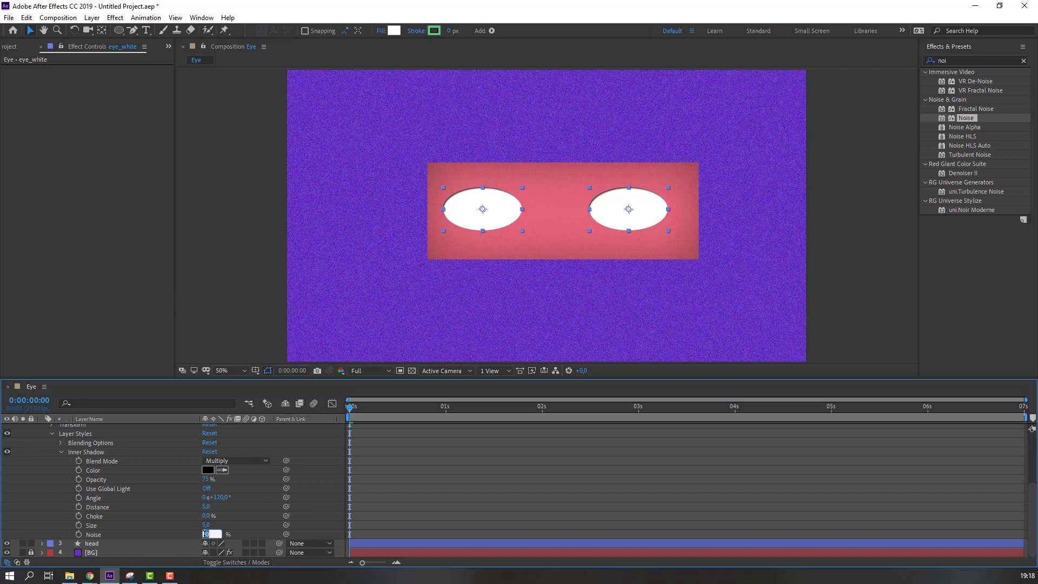
type("20")
key("Return")
key("slash")
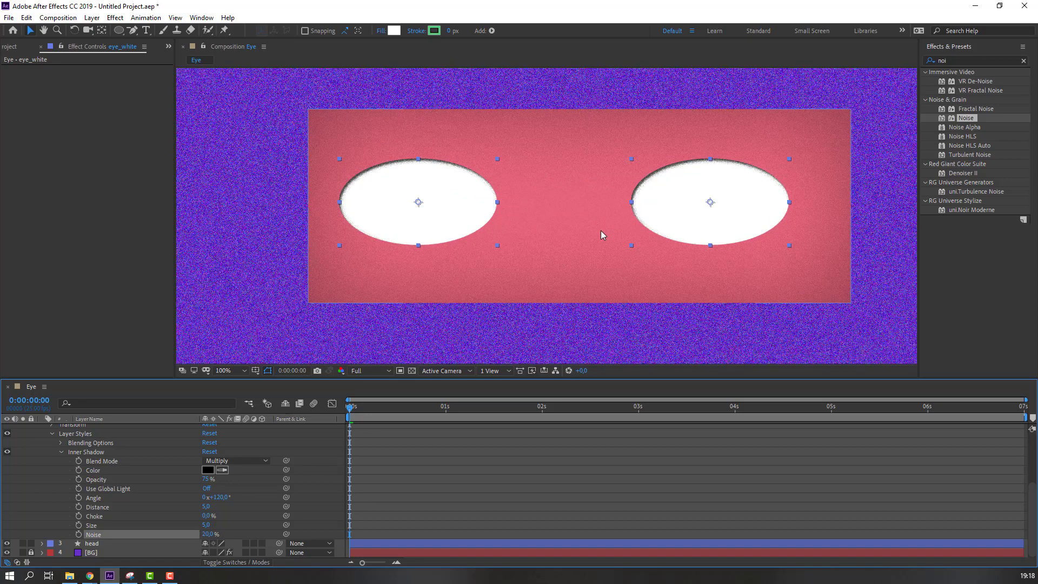
Step: Set the Inner Shadow size of both eye whites to 200, and reduce it to 112
left_click(206, 524)
type("200")
key("Return")
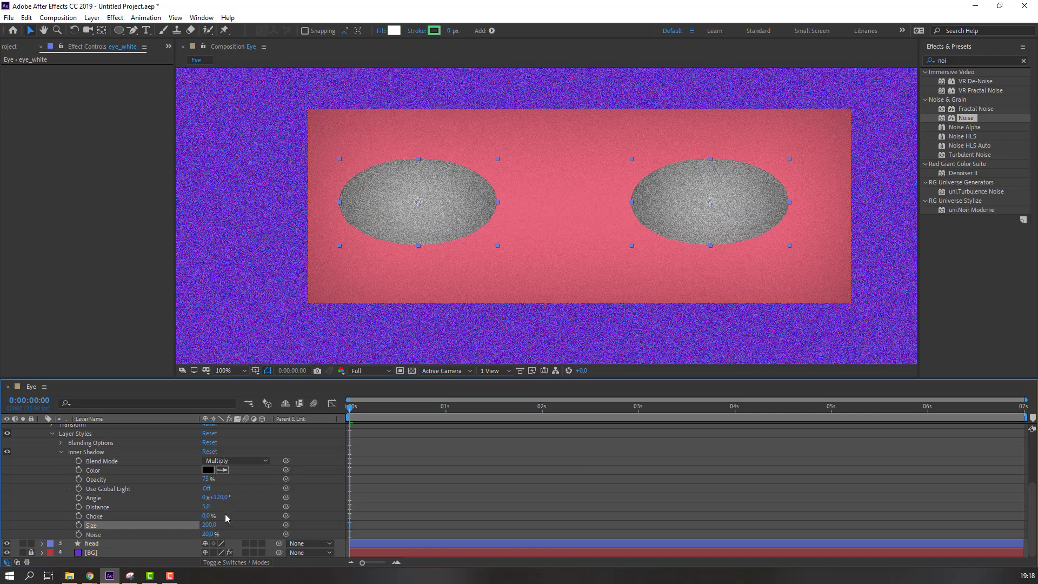
left_click_drag(210, 524, 182, 524)
Step: Set the Inner Shadow opacity of both eye whites to 50% and preview the composition
left_click(206, 479)
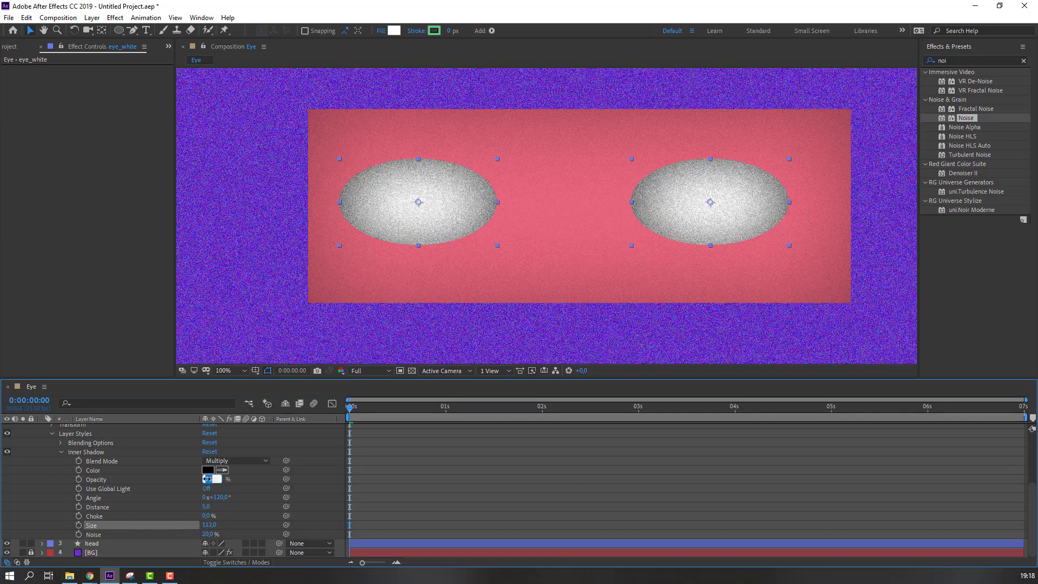
type("50")
key("Return")
left_click(451, 506)
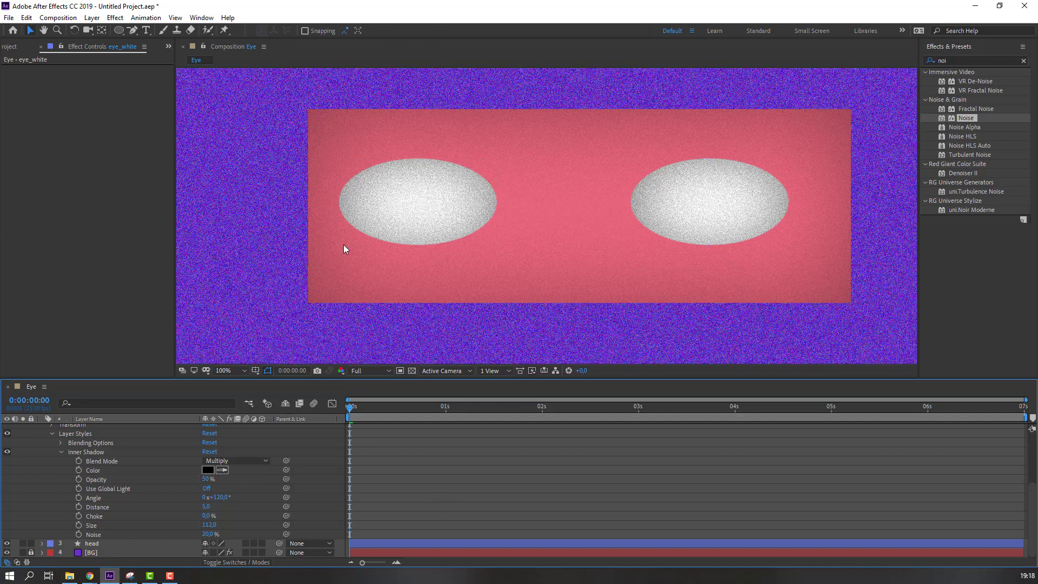
scroll(342, 244, "down", 2)
key("space")
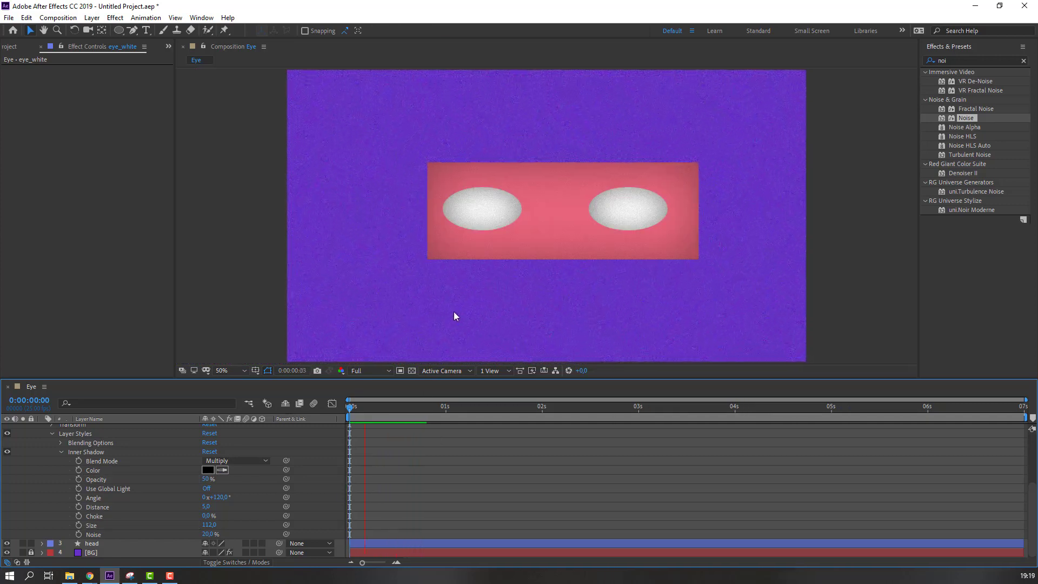
key("space")
Step: Set the eye_white layer's Inner Shadow opacity to 40% and collapse the properties of both eye white layers
left_click(206, 479)
type("40")
key("Return")
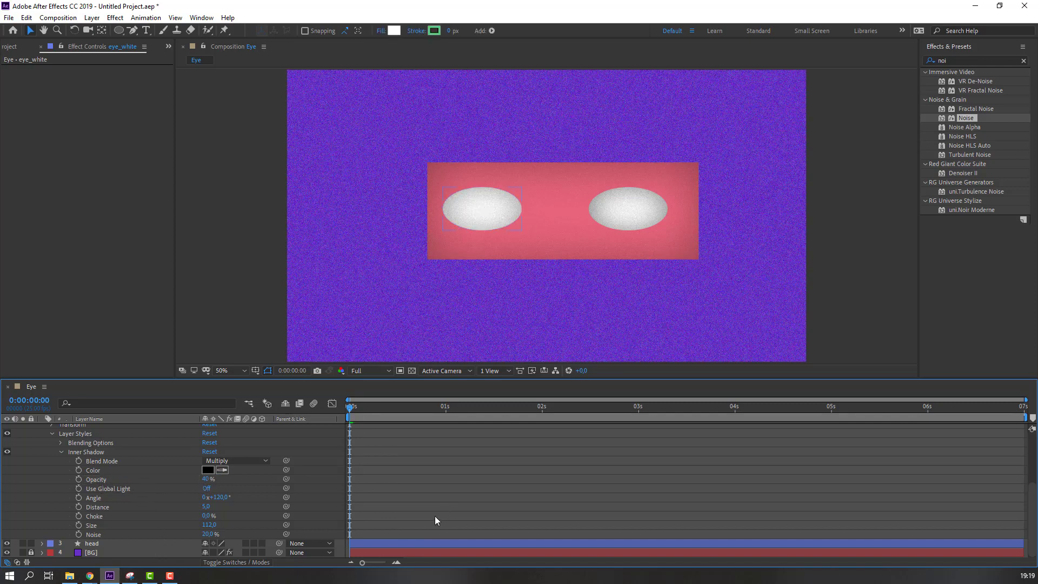
left_click(435, 516)
scroll(48, 443, "up", 3)
left_click(43, 480)
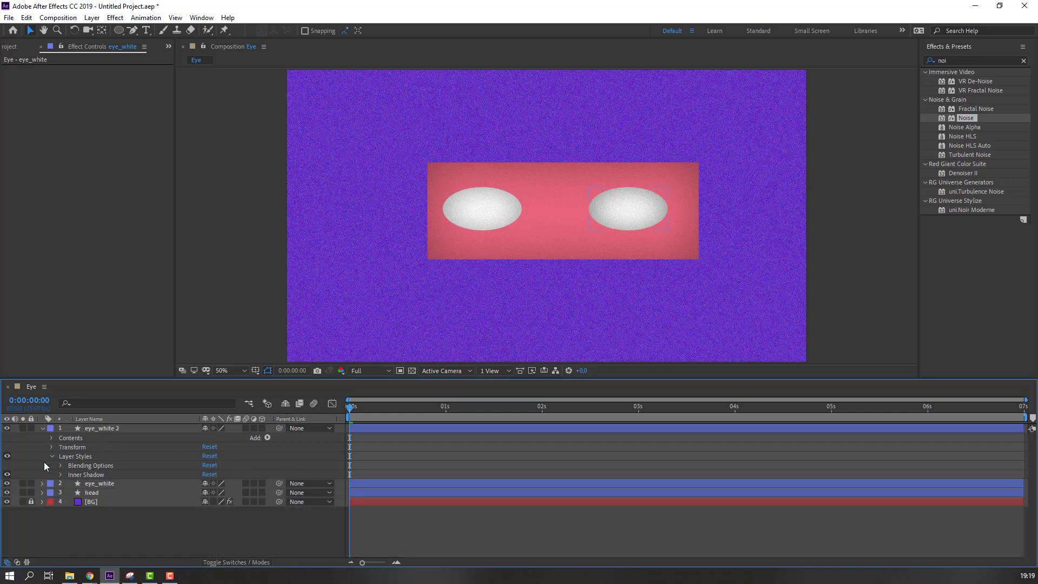
left_click(43, 428)
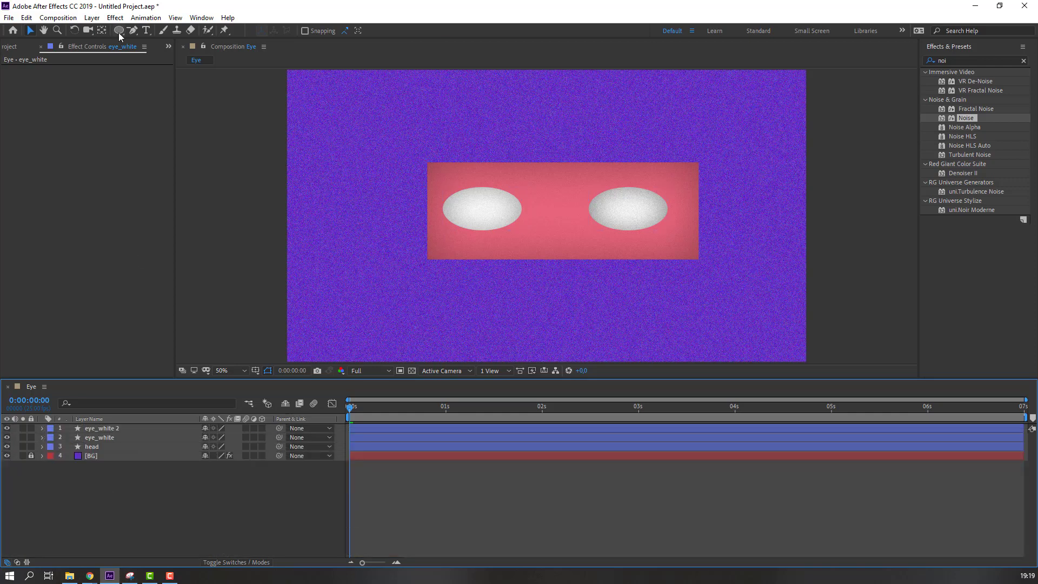
Step: Draw a circle on a new shape layer, centred within the left eye white and almost as tall as it
left_click_drag(119, 32, 157, 54)
key("slash")
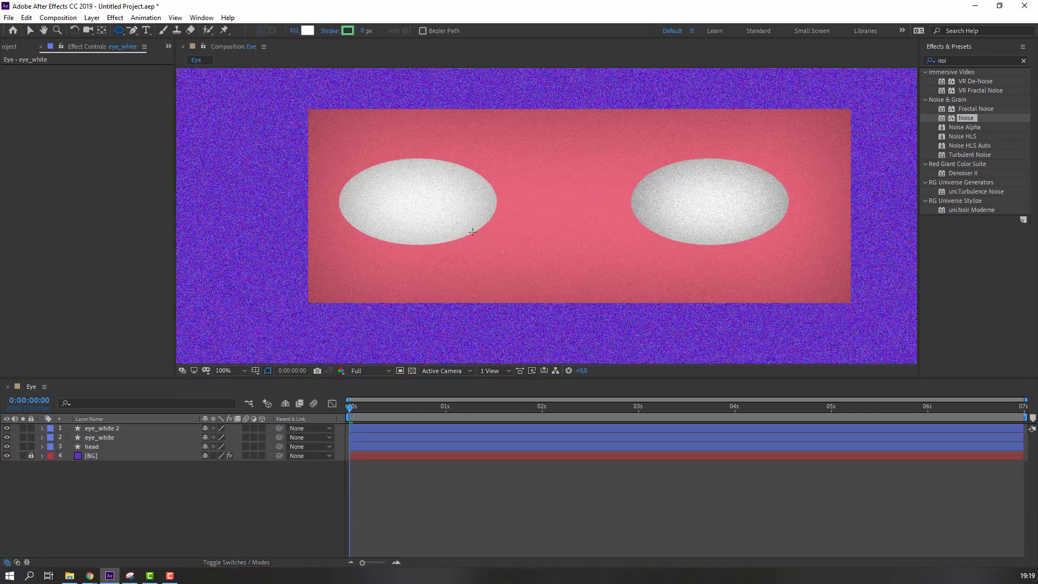
mouse_move(392, 171)
left_mouse_down()
mouse_move(466, 235)
mouse_move(421, 207)
left_mouse_up()
key("v")
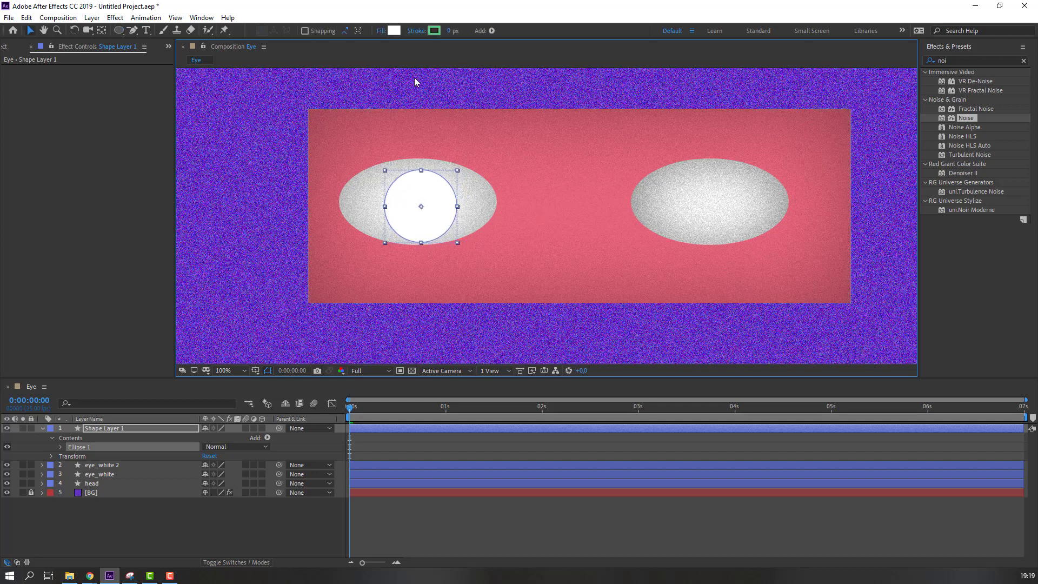
Step: Change the circle's fill colour to the very dark brown 382D2D
left_click(394, 30)
left_click(133, 458)
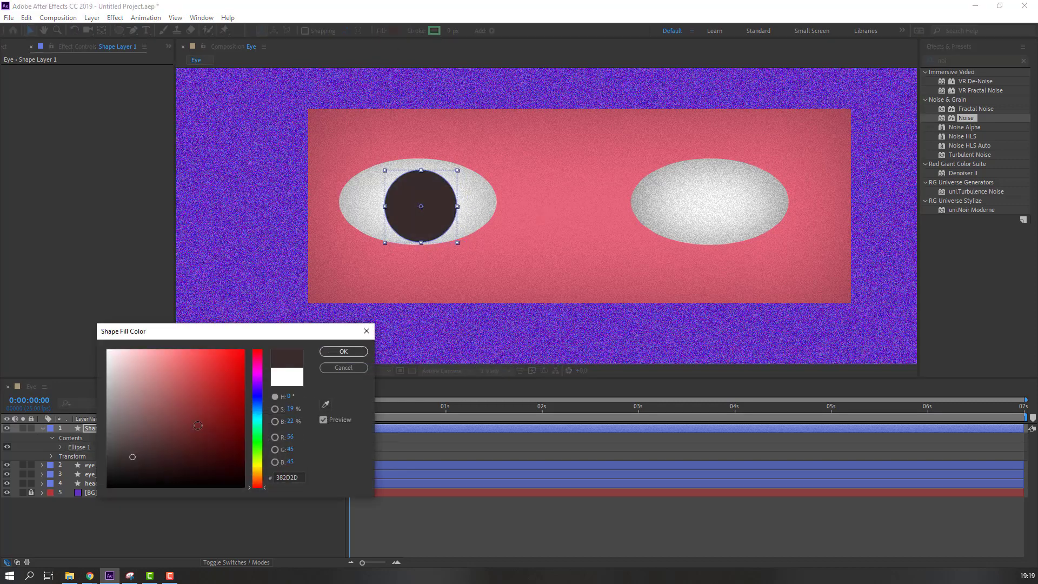
left_click(359, 351)
Step: Collapse the dark circle's layer properties and rename the layer to black_1
left_click(43, 428)
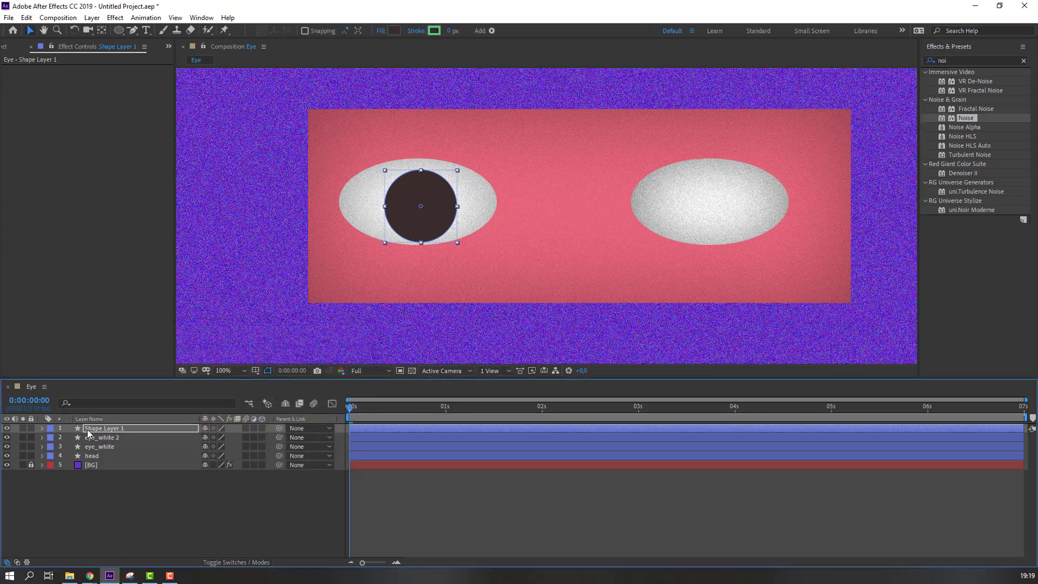
key("Return")
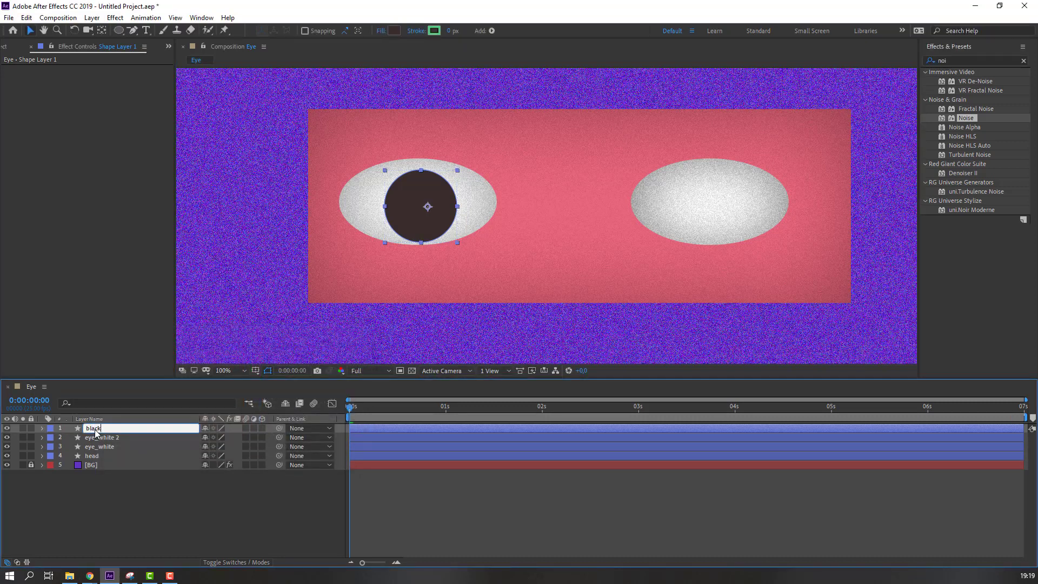
key("Return")
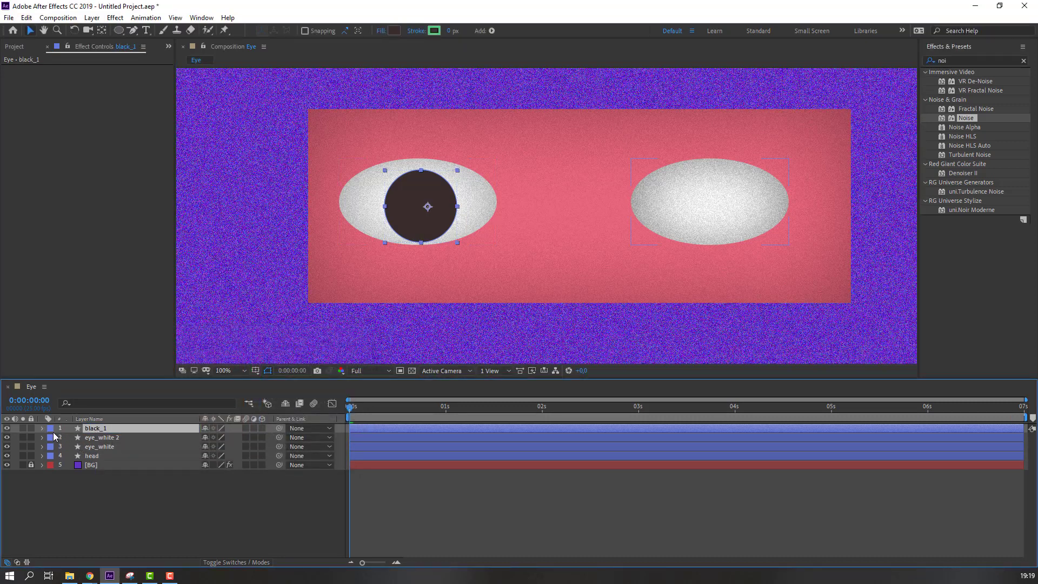
Step: Add an Inner Shadow layer style to the black_1 layer and set its opacity to 40%
right_click(94, 430)
mouse_move(169, 276)
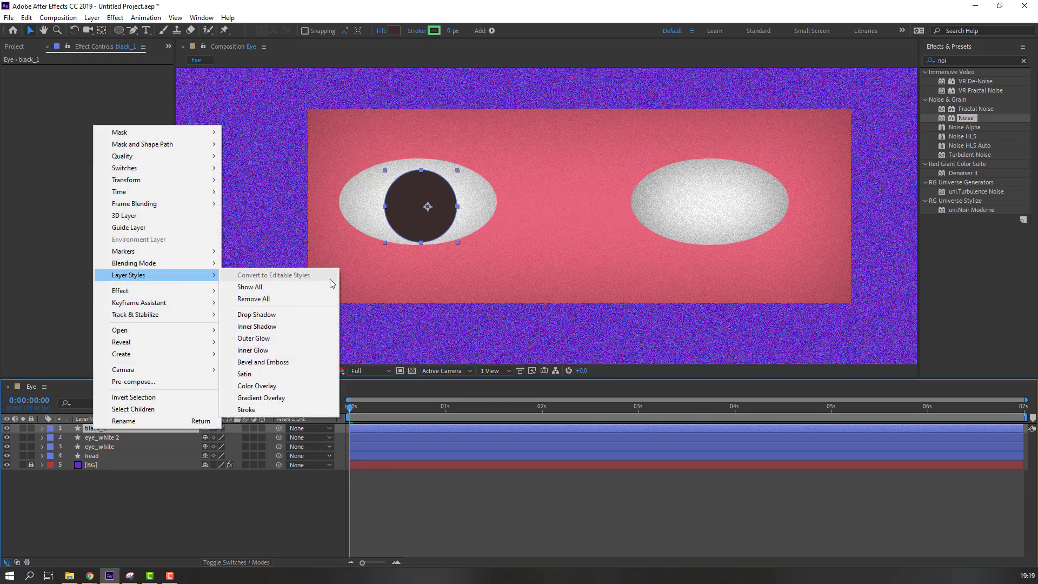
left_click(260, 326)
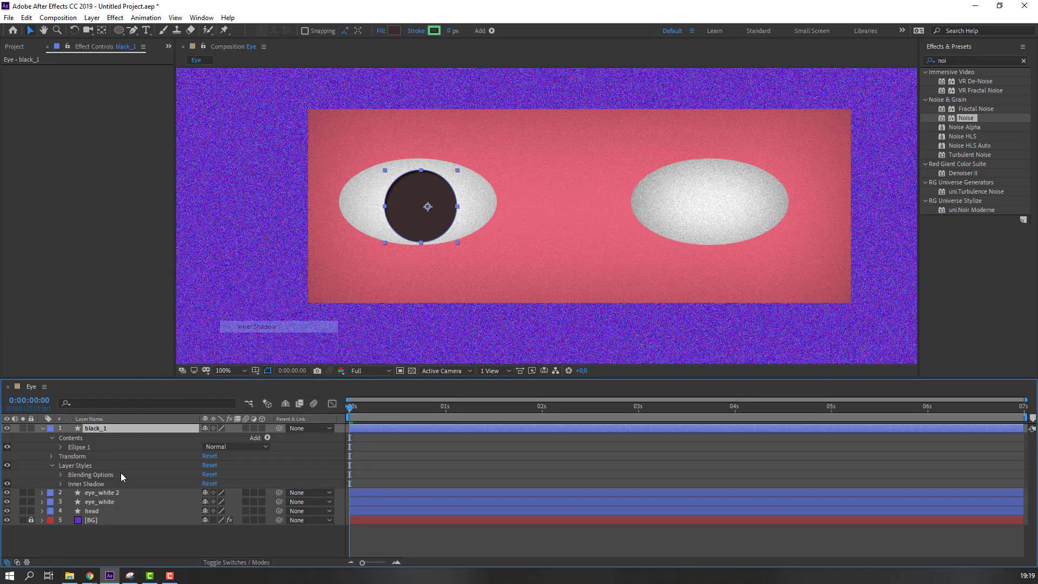
left_click(60, 483)
scroll(37, 487, "down", 1)
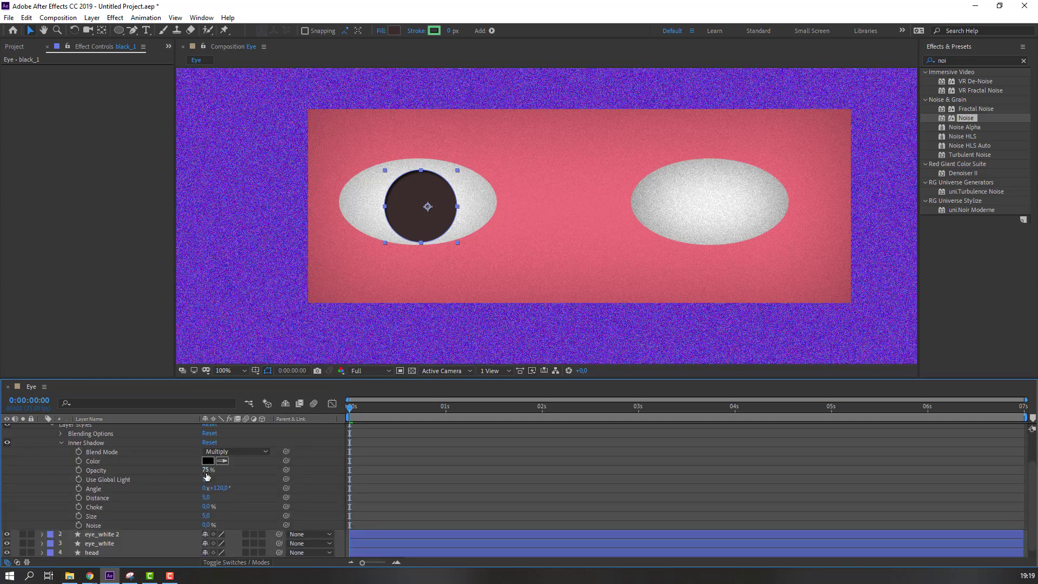
left_click(207, 470)
key("Return")
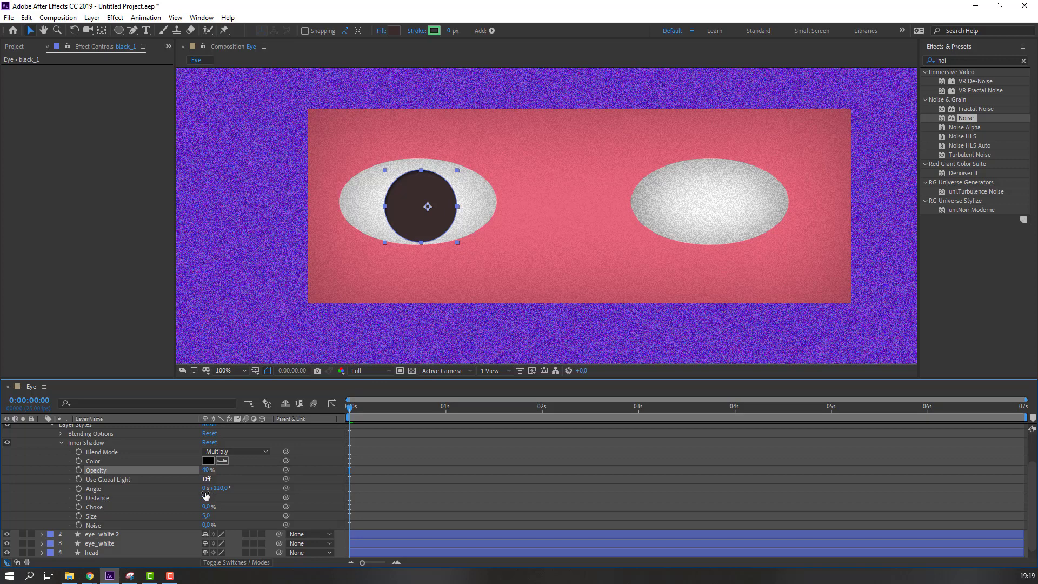
Step: Set black_1's Inner Shadow noise to 20% and its size to 200
left_click(206, 525)
type("20")
left_click(207, 516)
type("20")
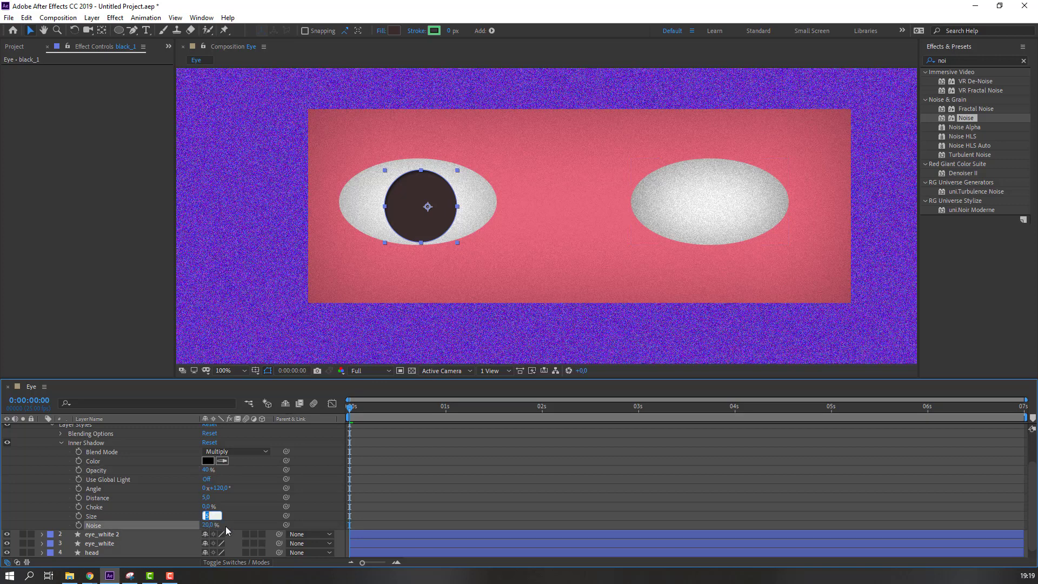
type("0")
key("Return")
Step: Reduce black_1's Inner Shadow size to 96 and set the shadow's opacity to 60%
scroll(371, 229, "up", 4)
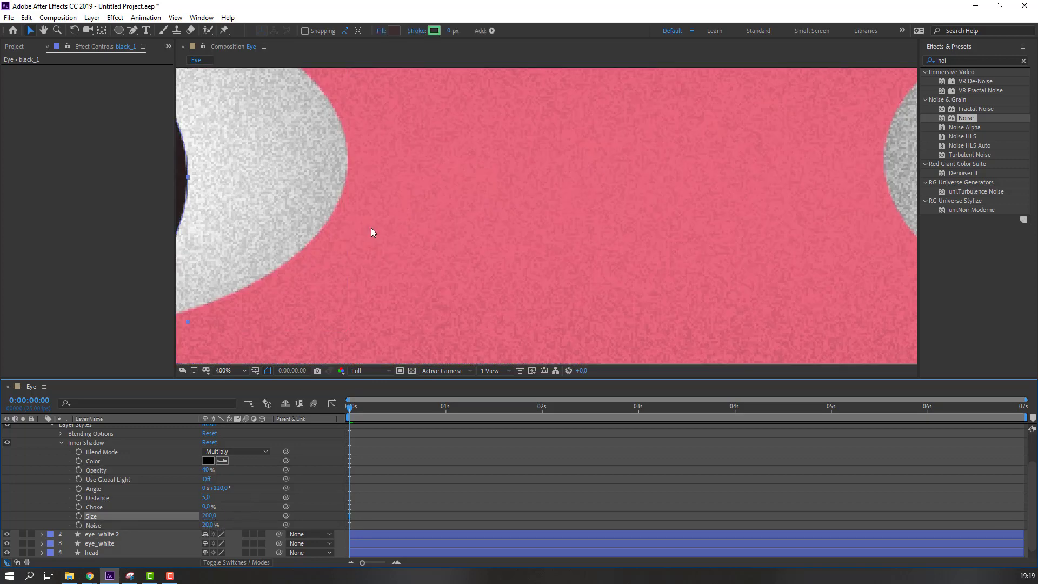
scroll(556, 249, "down", 2)
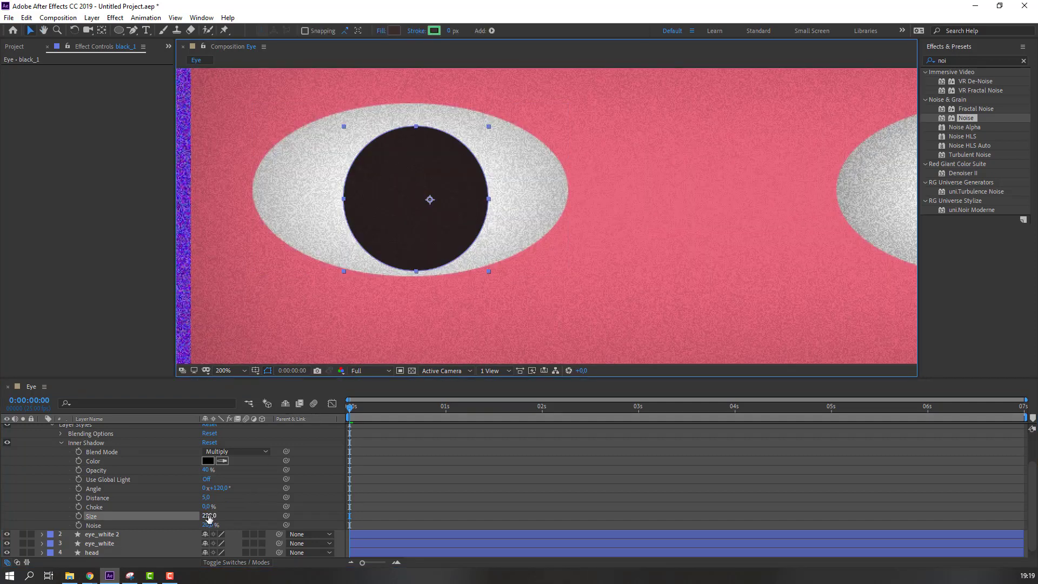
left_click_drag(209, 516, 119, 515)
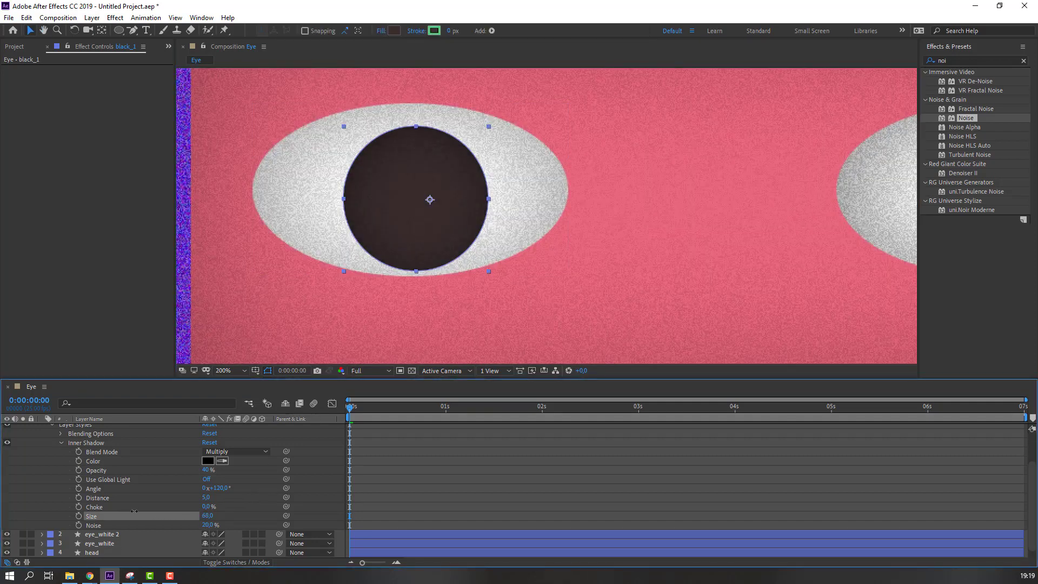
left_click(209, 470)
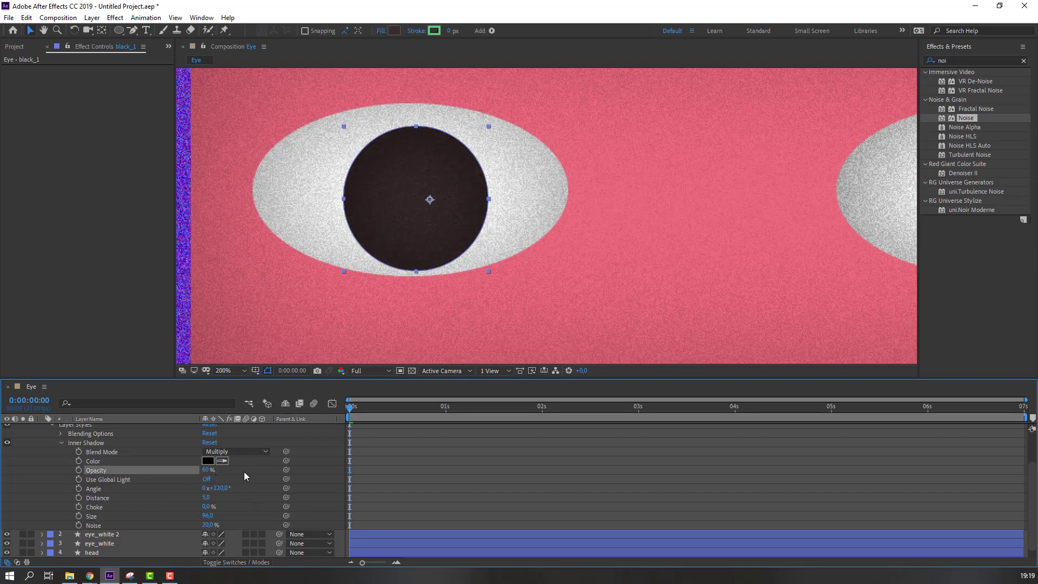
scroll(361, 284, "down", 2)
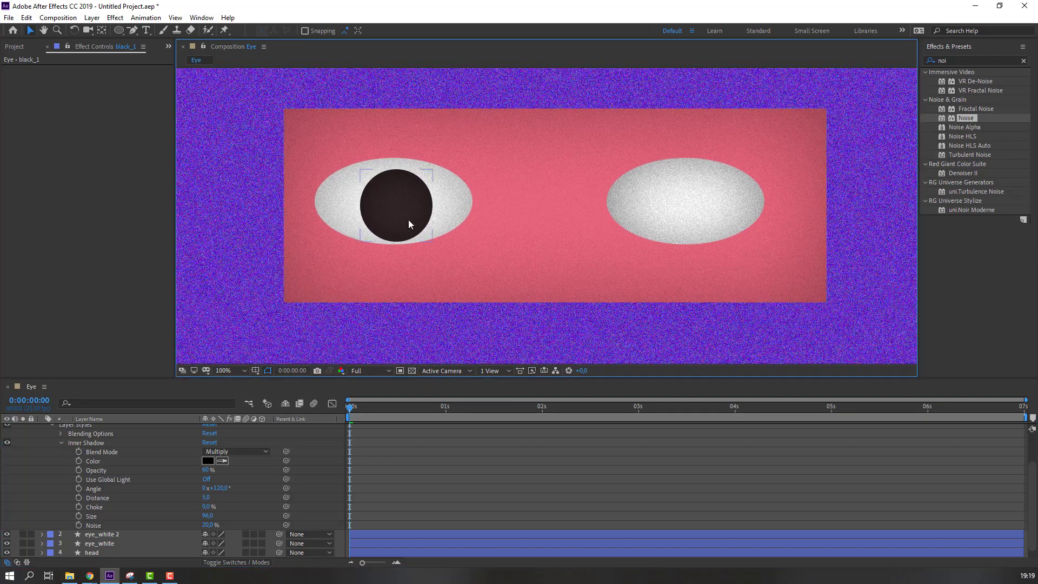
Step: Shift the dark circle slightly up to centre it in the left eye white and collapse the black_1 layer's properties
left_click(406, 216)
scroll(34, 466, "up", 2)
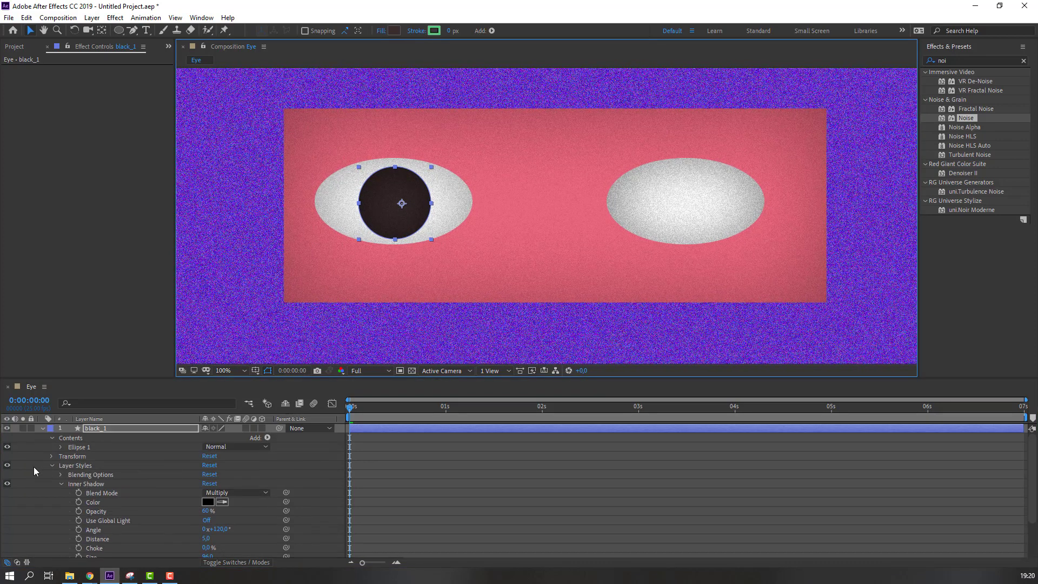
left_click(42, 428)
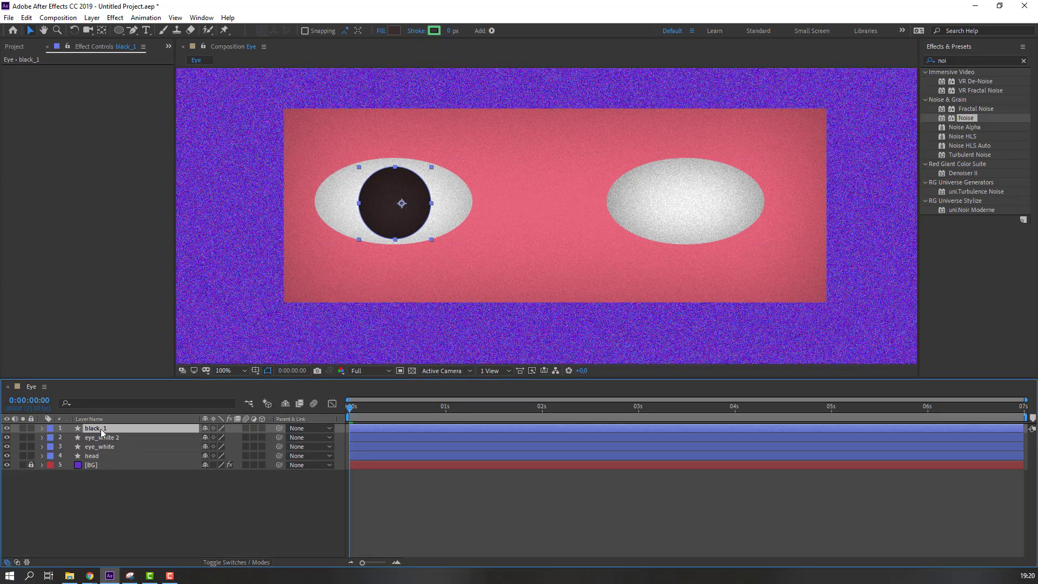
Step: Duplicate the black_1 layer and move the copy horizontally until it is centred in the right eye white
key("ctrl+d")
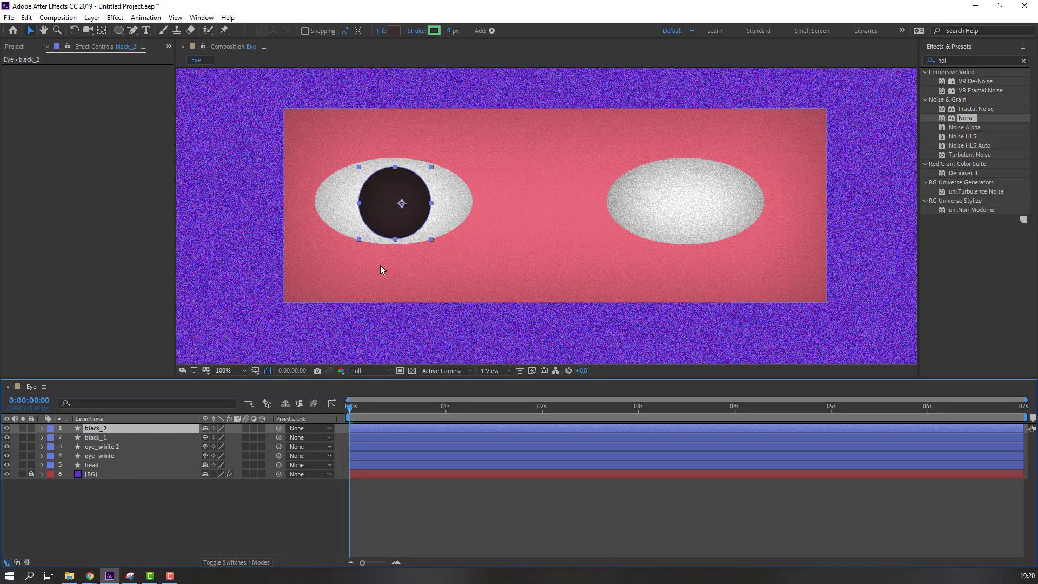
key("shift+Right")
key("shift+Right")
key("shift+Right")
key("shift+Right")
key("shift+Right")
key("shift+Right")
key("shift+Right")
key("shift+Right")
key("shift+Right")
key("shift+Right")
key("shift+Right")
key("shift+Right")
key("shift+Right")
key("shift+Right")
key("shift+Right")
key("shift+Right")
key("shift+Right")
key("shift+Right")
key("shift+Right")
key("shift+Right")
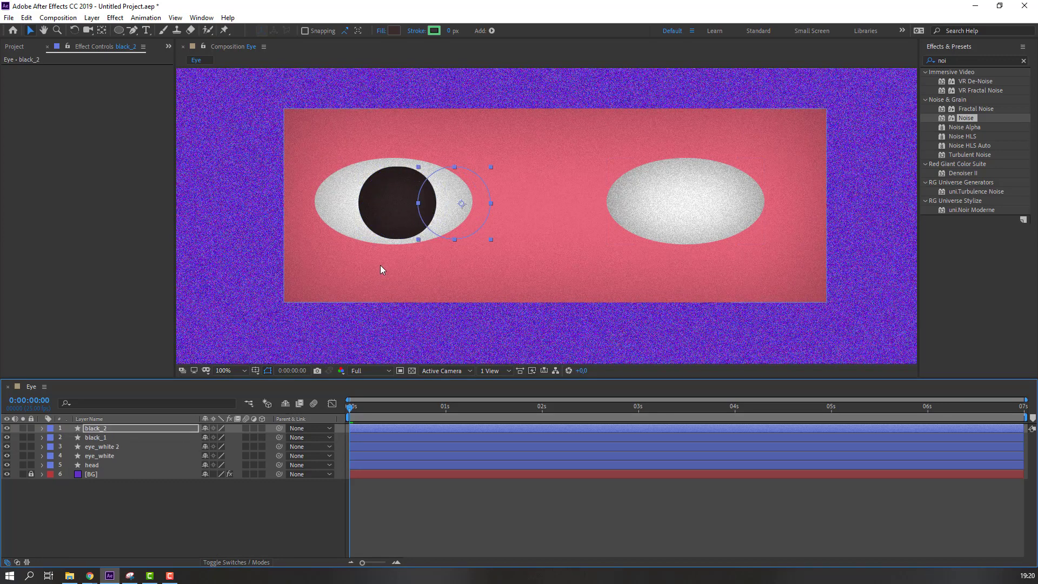
key("shift+Right")
key("shift+Right")
key("shift+Right")
key("shift+Right")
key("shift+Right")
key("shift+Right")
key("shift+Right")
key("shift+Right")
key("shift+Right")
key("shift+Right")
key("shift+Right")
key("shift+Right")
key("shift+Right")
key("shift+Right")
key("shift+Right")
key("shift+Right")
key("shift+Right")
key("shift+Right")
key("shift+Right")
key("shift+Right")
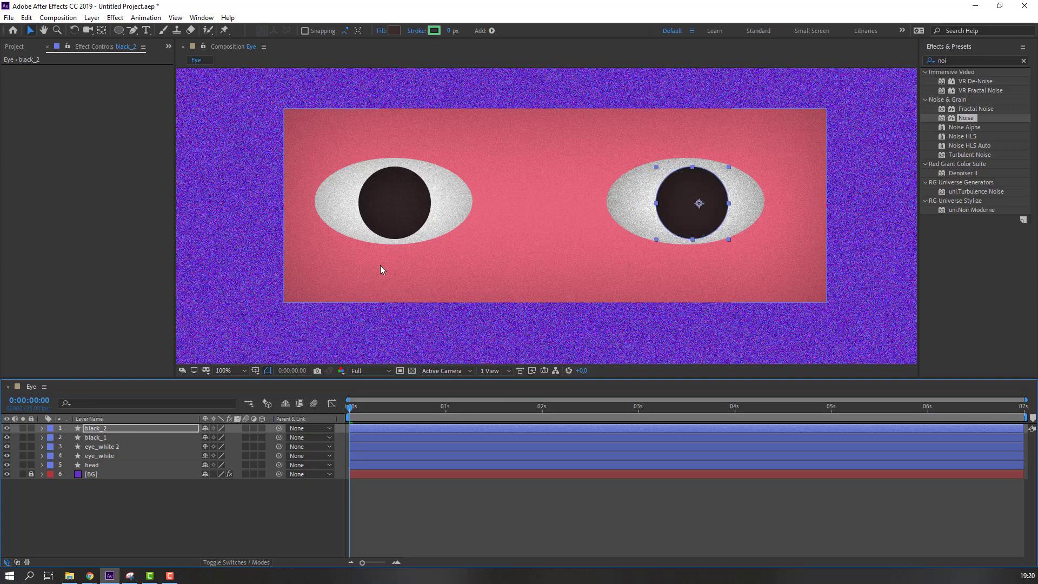
key("Right")
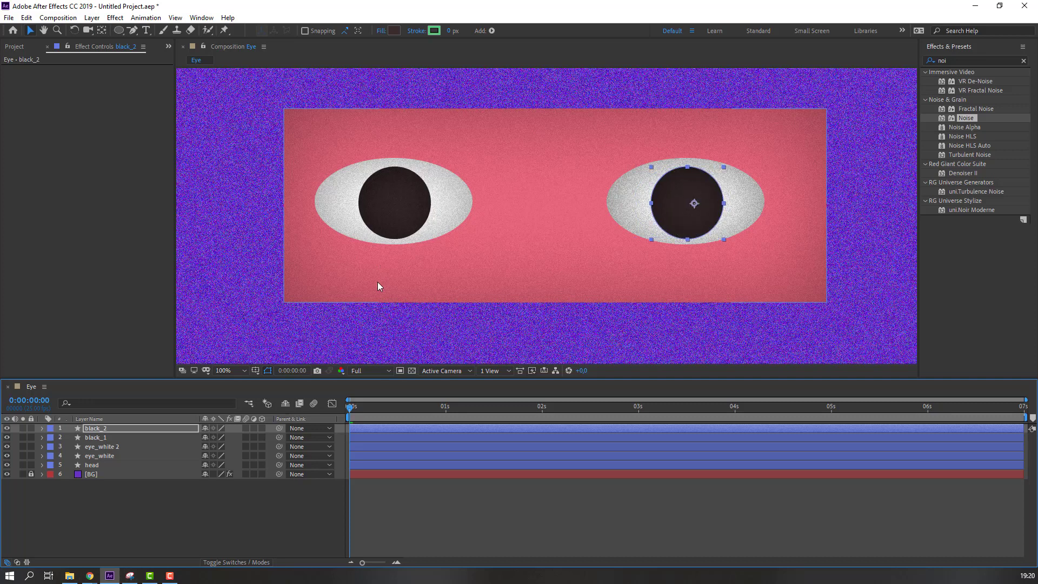
left_click(103, 506)
Step: Apply the Set Matte effect to black_1, take its matte from eye_white, and test the masking by moving the iris
left_click(92, 437)
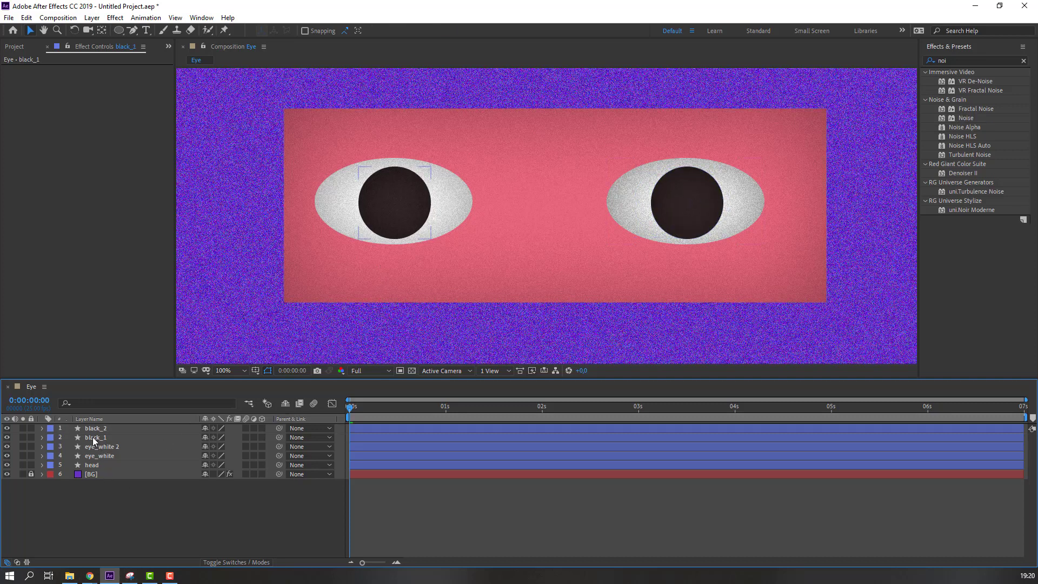
left_click(956, 62)
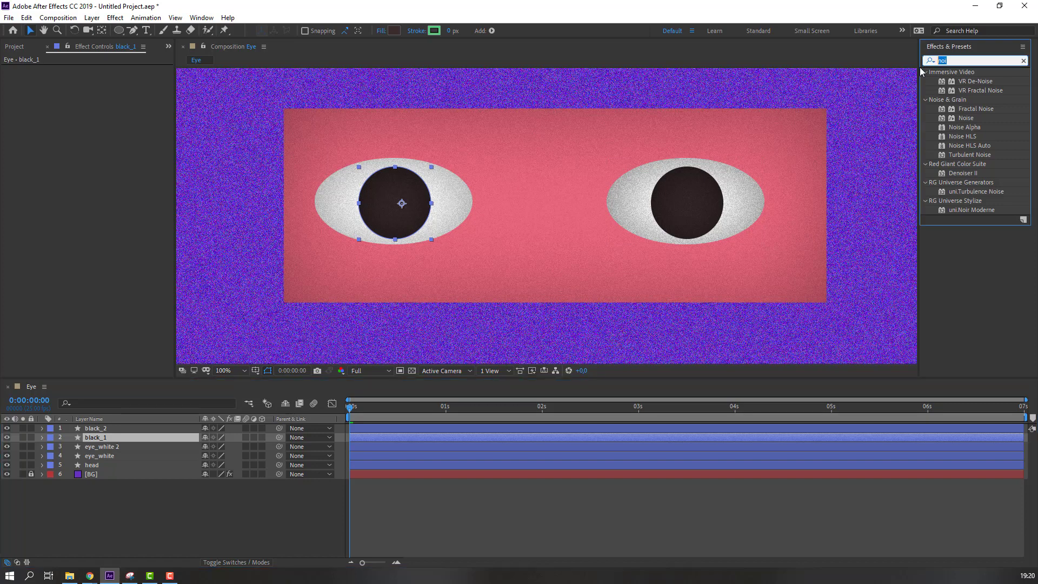
type("set")
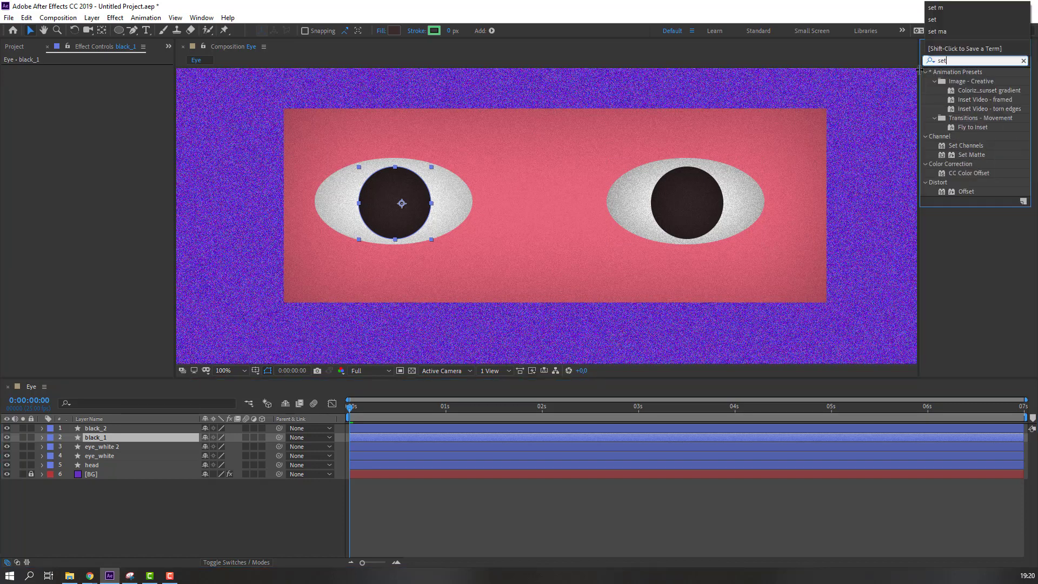
left_click_drag(972, 155, 118, 435)
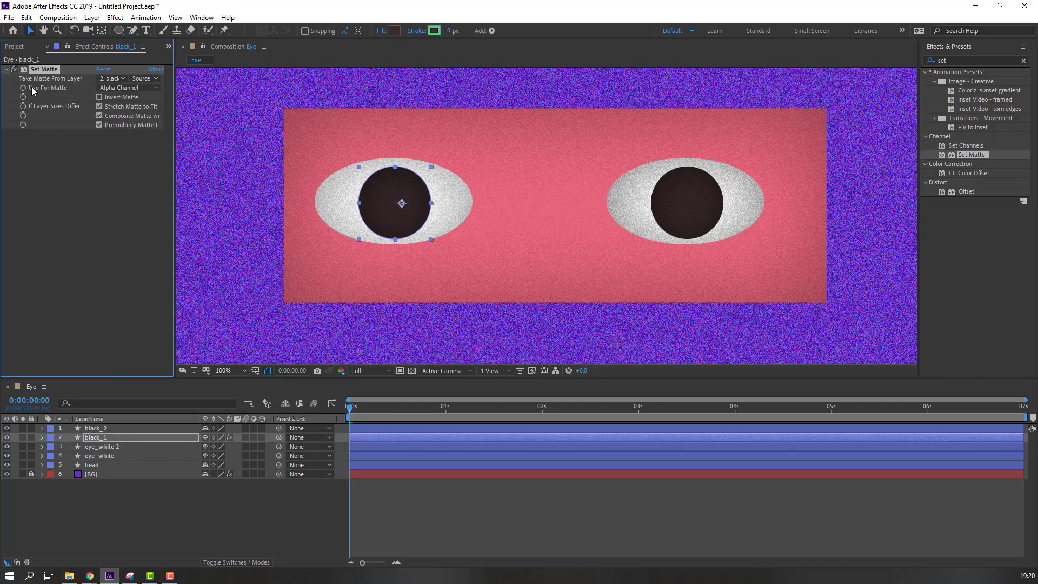
left_click(115, 76)
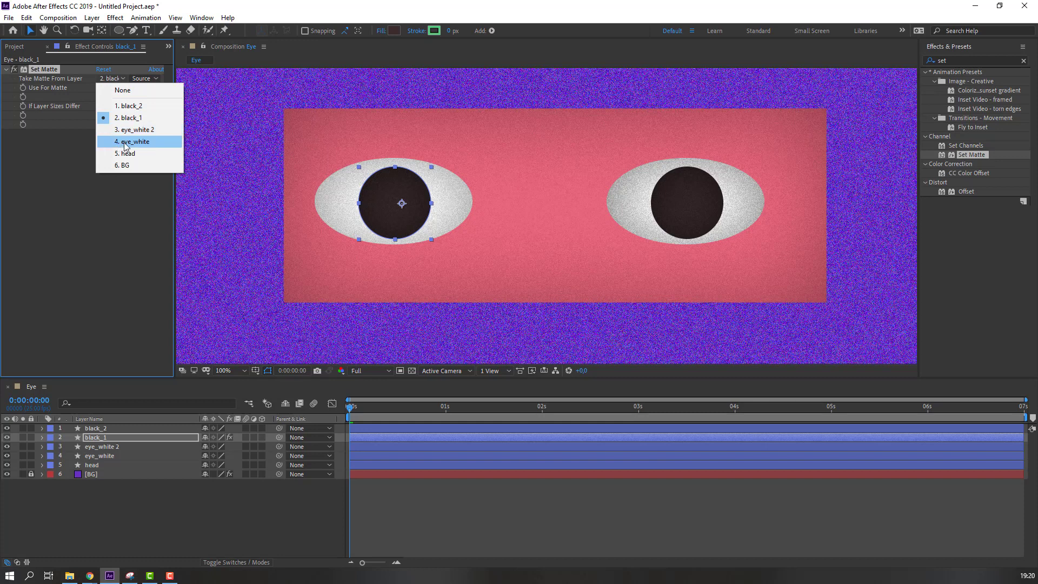
left_click(140, 142)
left_click_drag(404, 220, 433, 230)
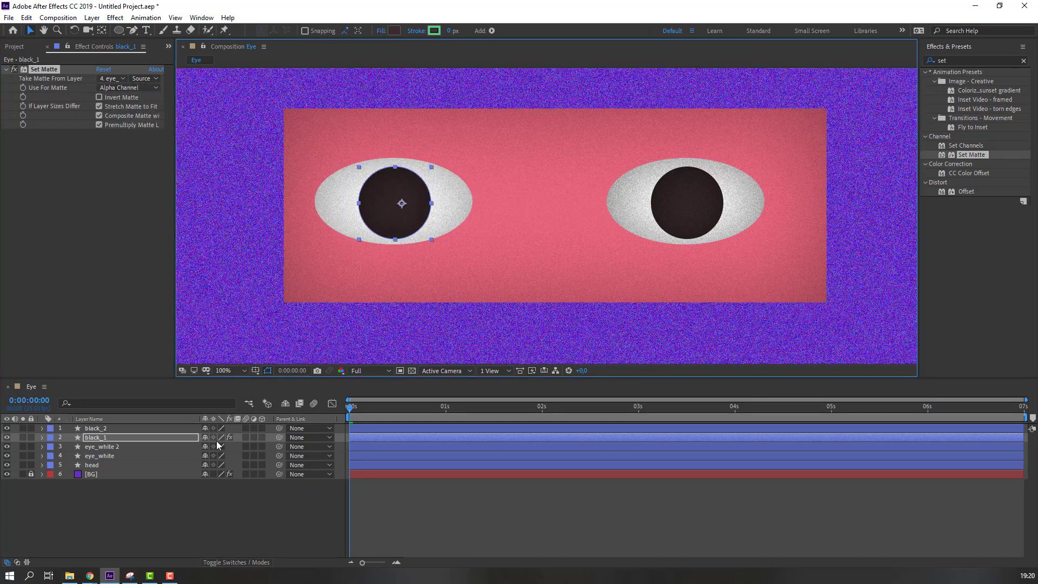
Step: Apply the Set Matte effect to black_2, take its matte from eye_white 2, and test the masking by moving the iris
left_click(93, 430)
left_click_drag(962, 156, 95, 428)
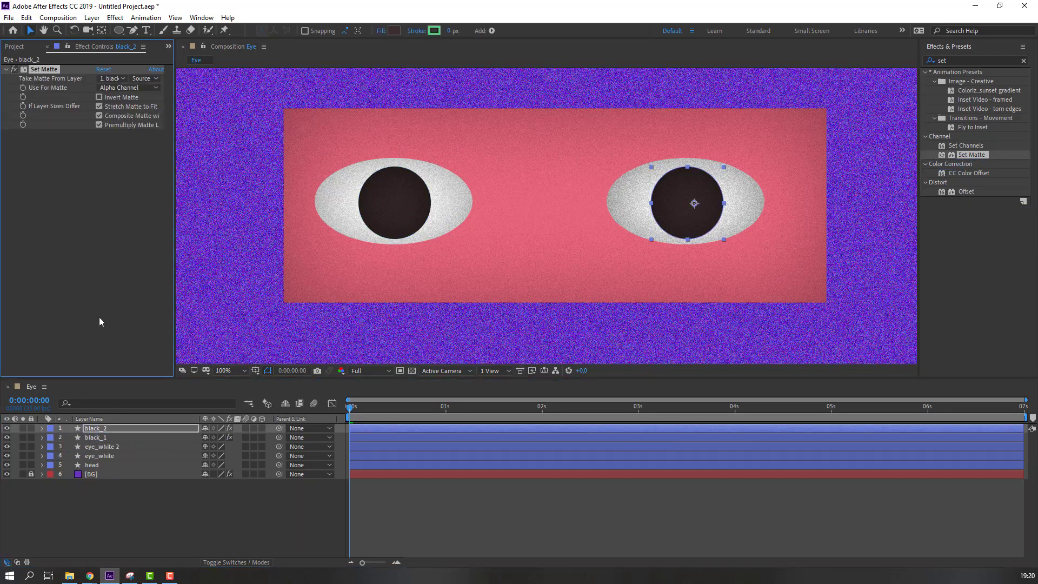
left_click(104, 79)
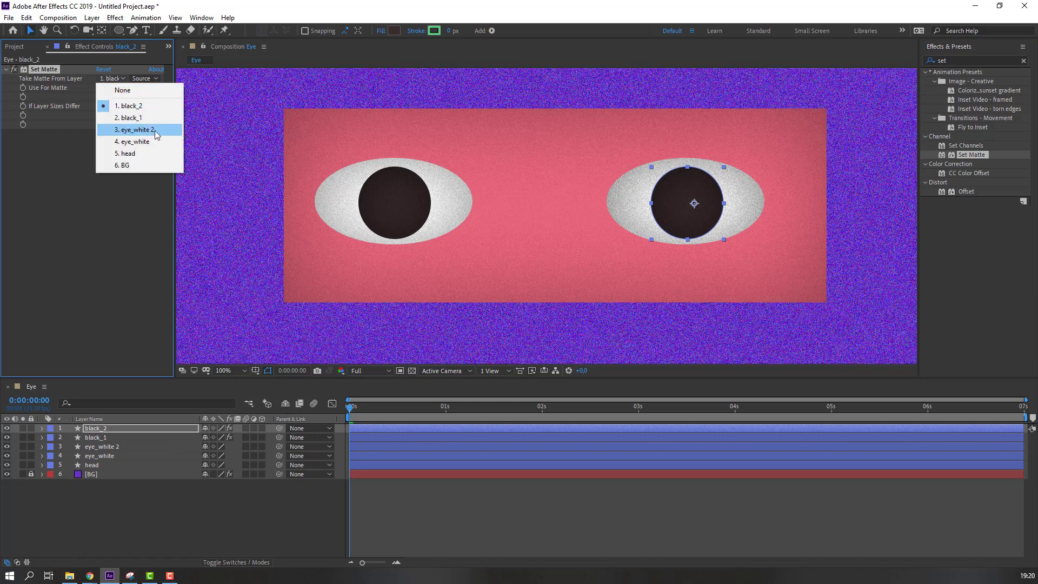
left_click(135, 130)
left_click_drag(693, 203, 688, 201)
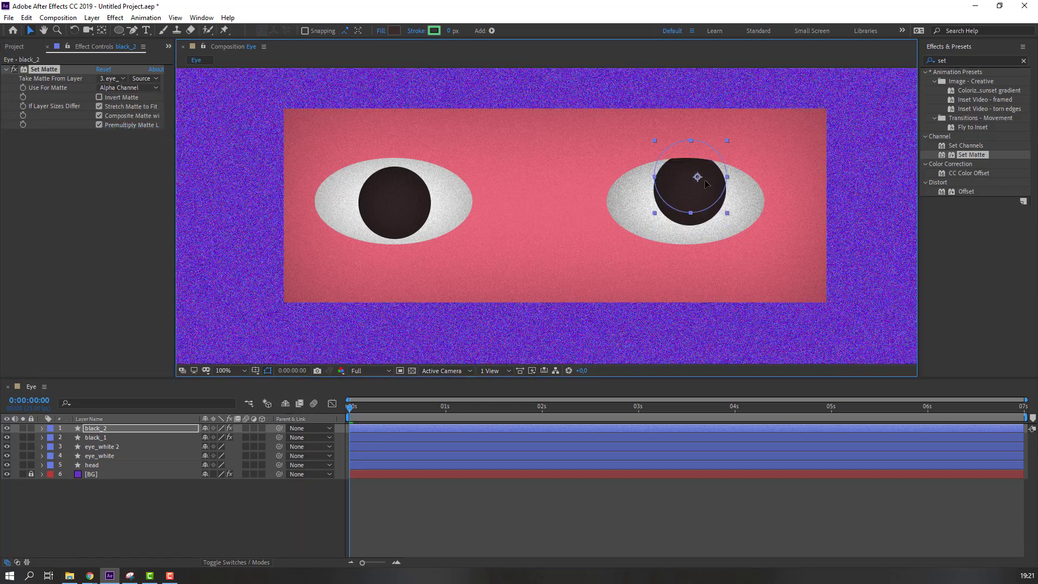
Step: Parent the black_1 layer to black_2 and test the link by moving the right iris
left_click(95, 438)
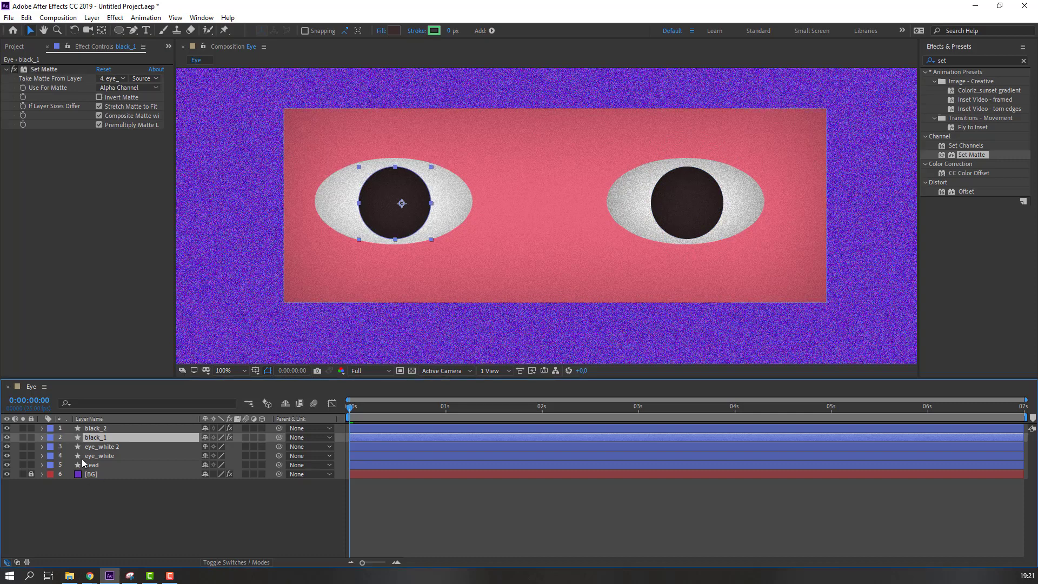
left_click_drag(280, 437, 103, 433)
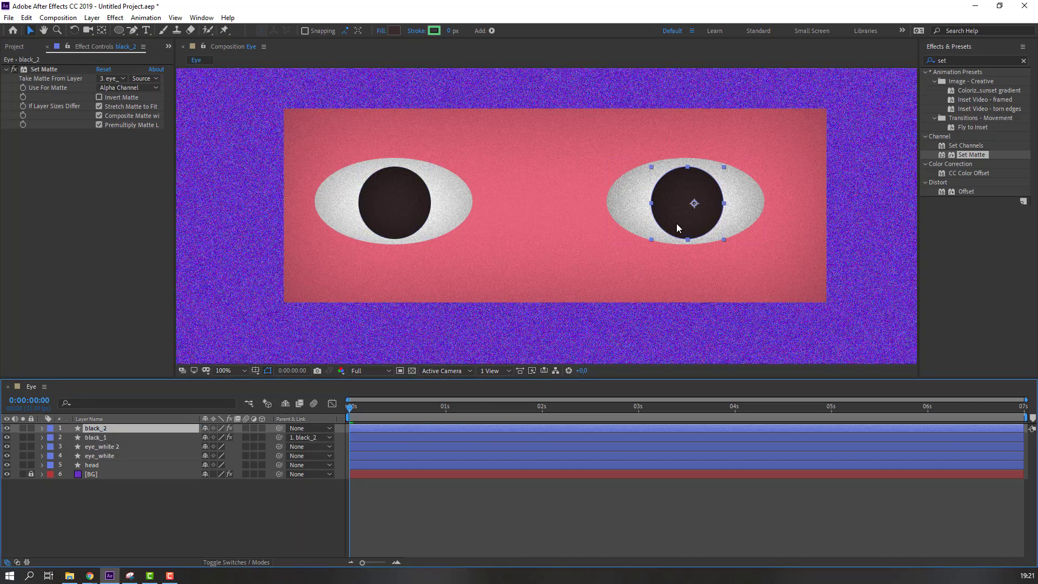
mouse_move(679, 225)
left_mouse_down()
mouse_move(683, 208)
mouse_move(661, 238)
mouse_move(676, 240)
left_mouse_up()
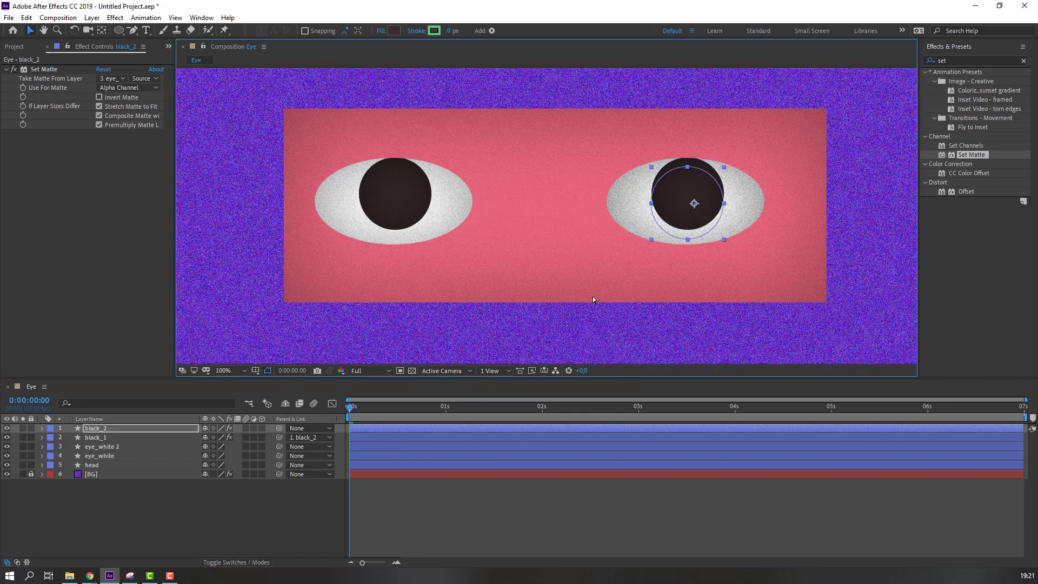
Step: Parent the eye_white layer to eye_white 2, test the link by resizing the right eye white, and undo the resize
left_click(104, 458)
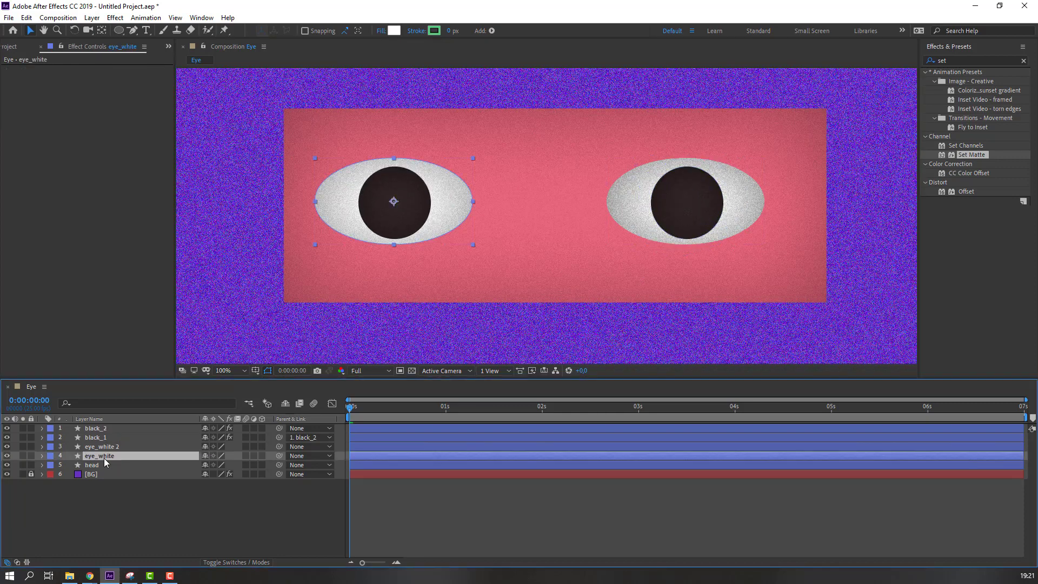
left_click_drag(279, 457, 111, 448)
left_click(112, 447)
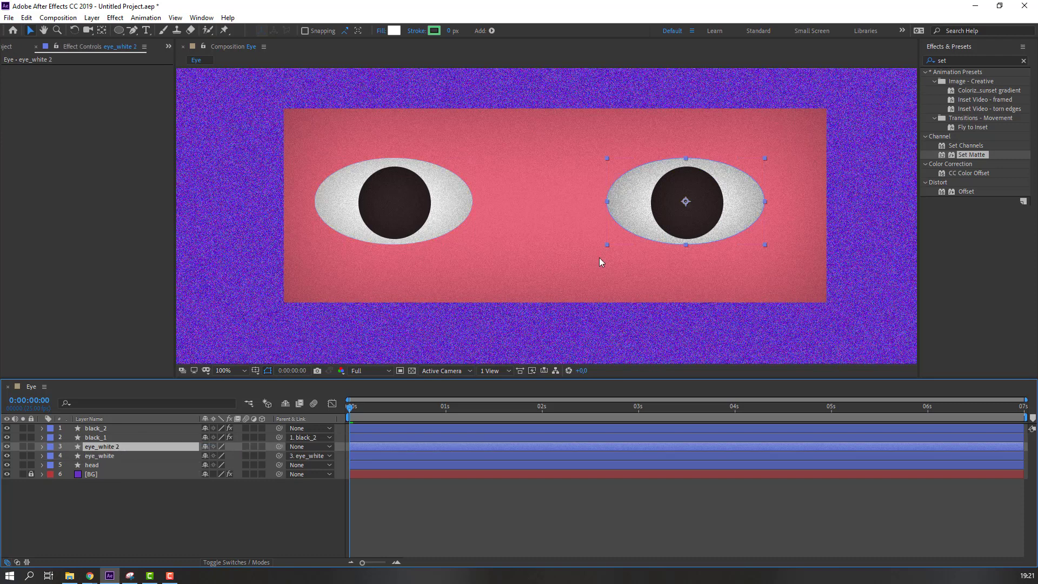
left_click_drag(607, 245, 550, 271)
key("ctrl+z")
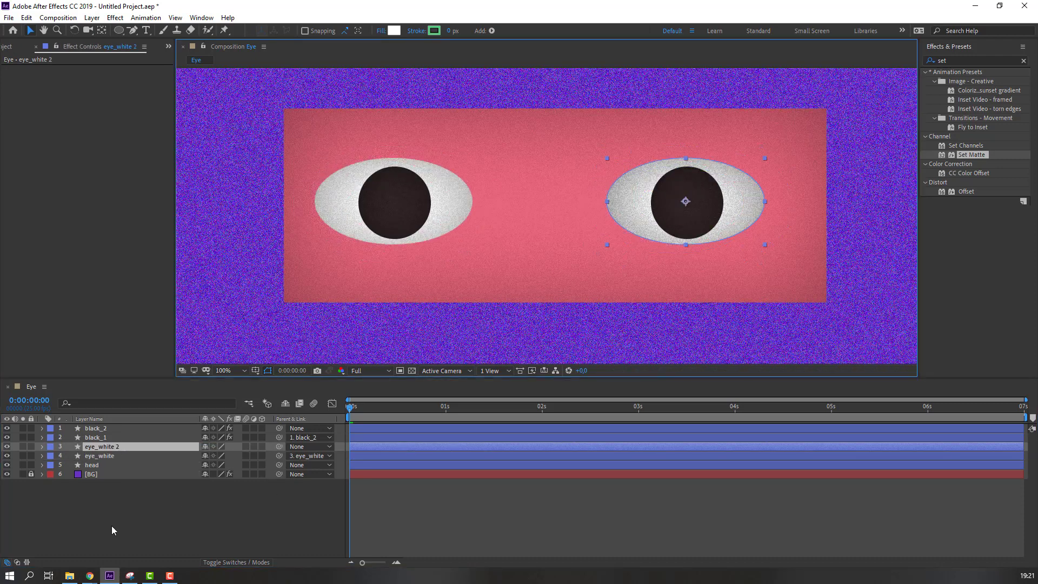
Step: Unlink the Scale proportions of both eye white layers and collapse the eye_white layer's properties
left_click(99, 457)
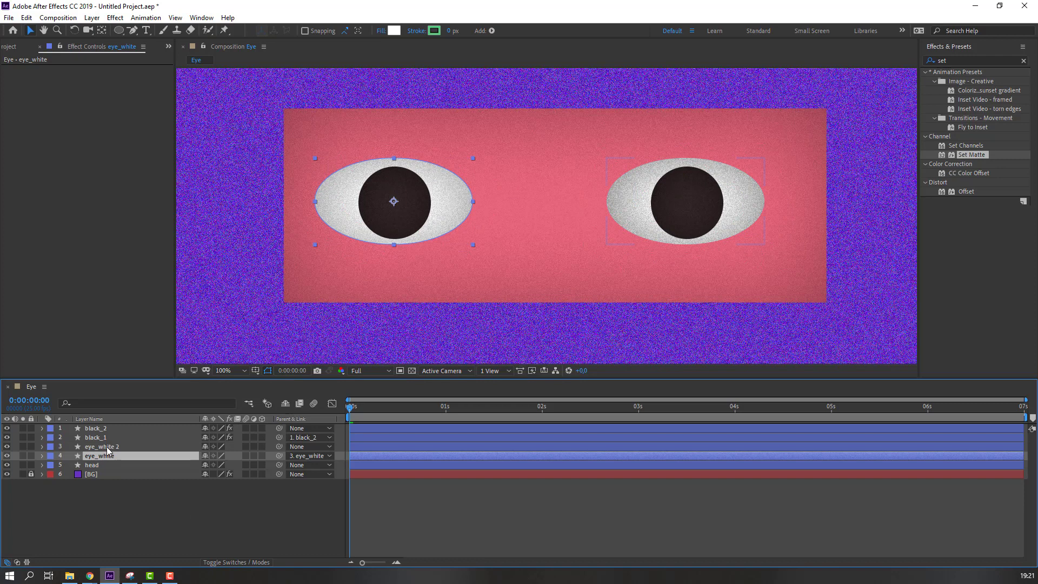
left_click(110, 448, "shift")
key("s")
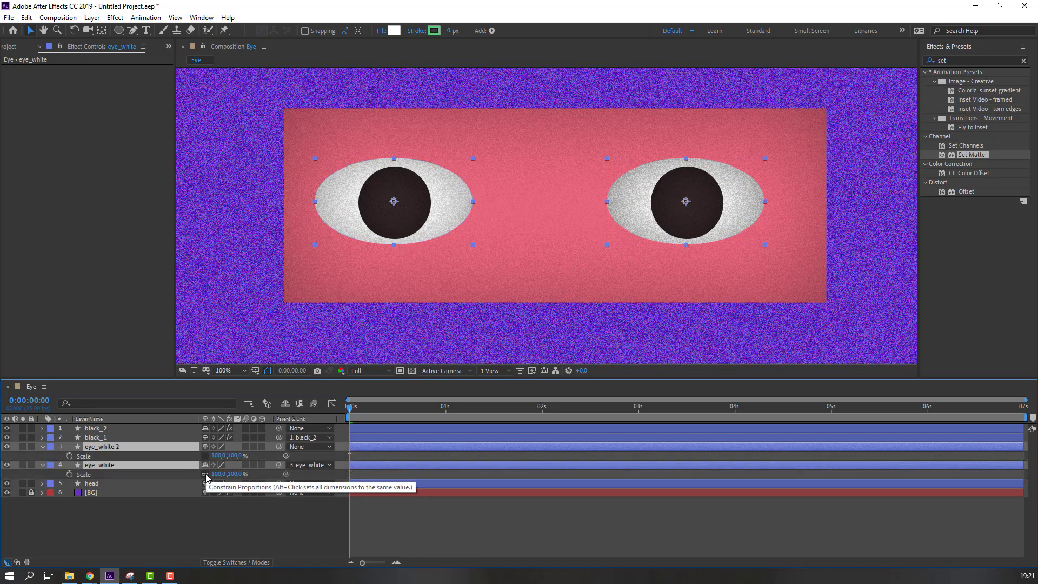
left_click(89, 502)
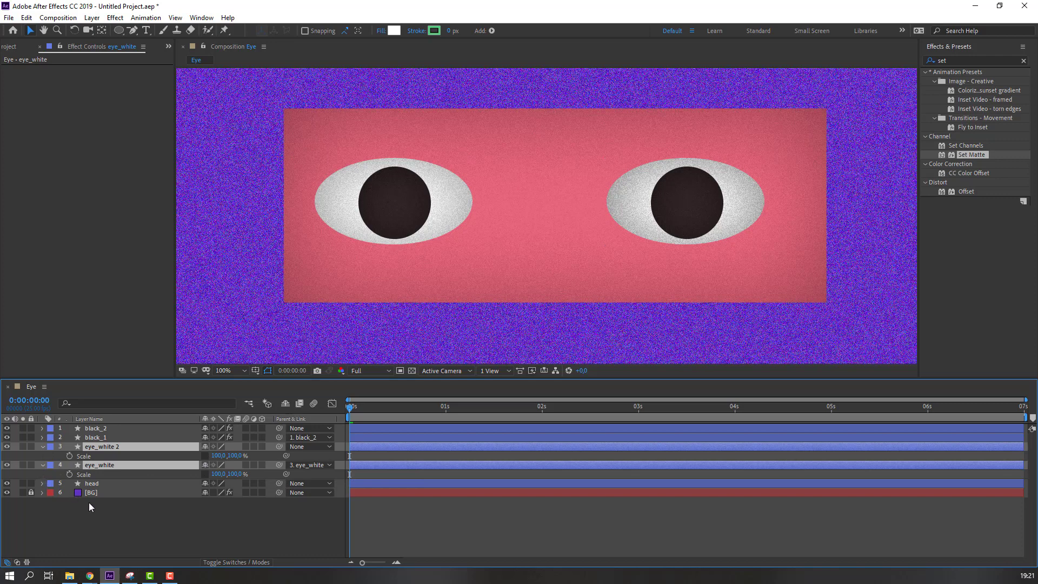
left_click(96, 466)
left_click(42, 466)
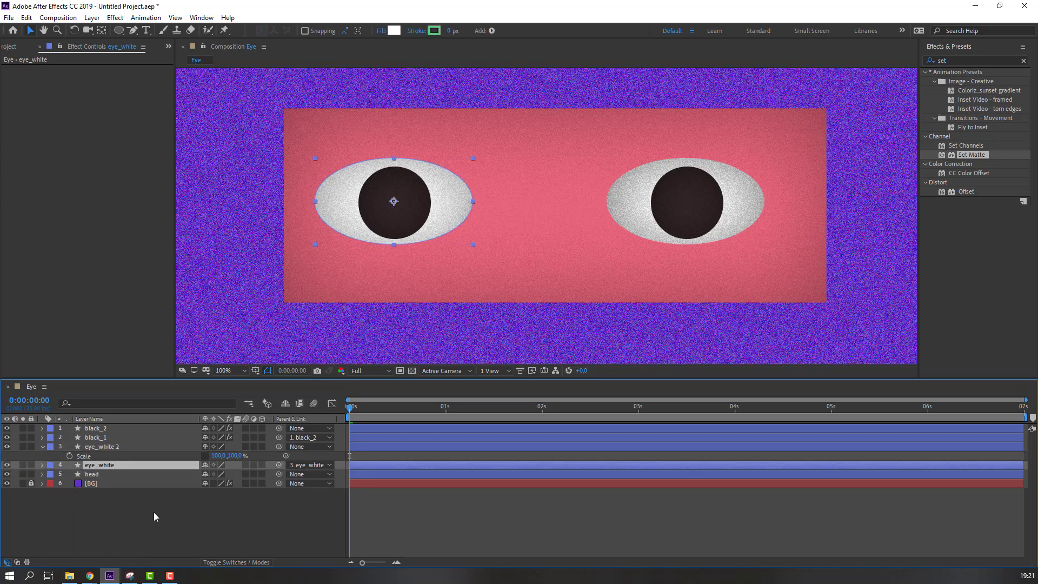
Step: Keyframe the Scale of eye_white 2 at 0:00:00:02 and set its vertical scale to 5% at 0:00:00:05
left_click(358, 413)
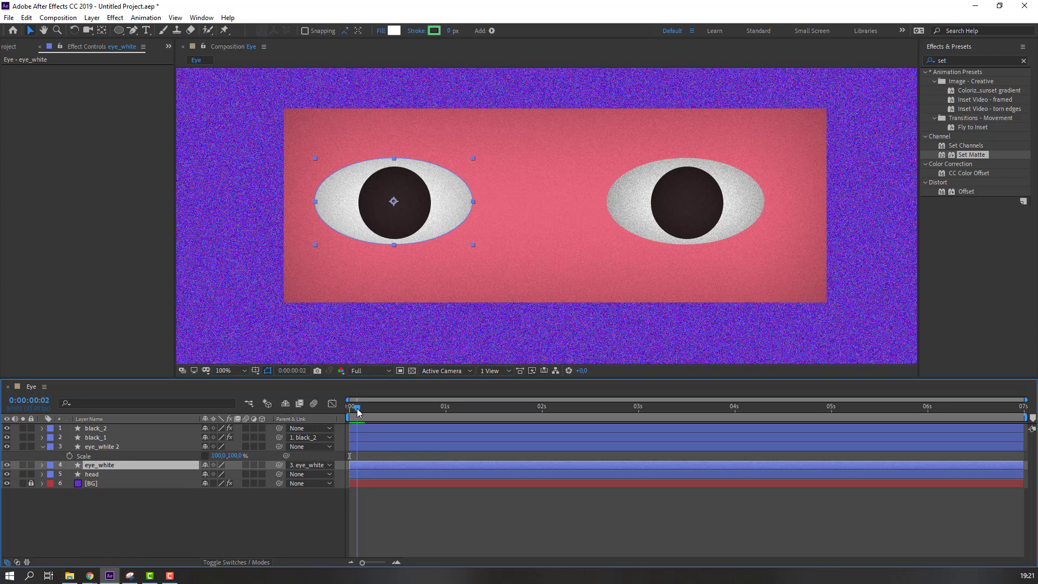
left_click(70, 457)
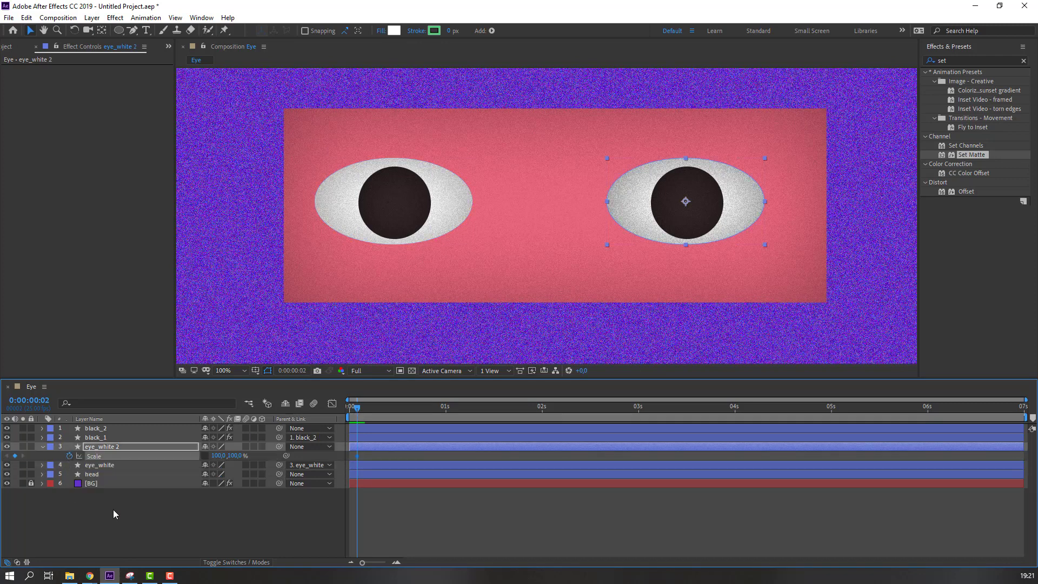
key("Page_Down")
key("Page_Down")
key("Page_Down")
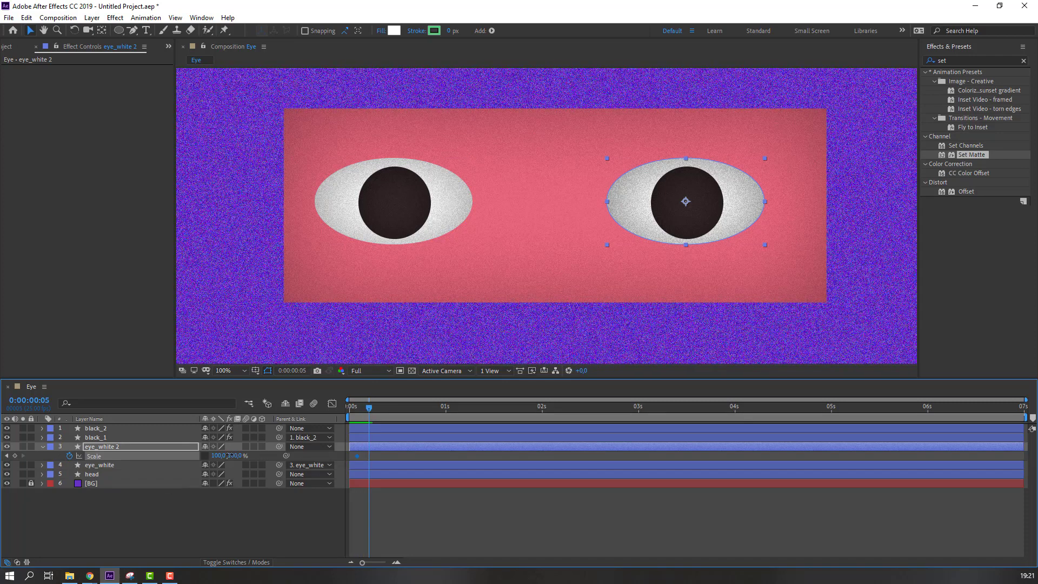
left_click_drag(233, 457, 188, 461)
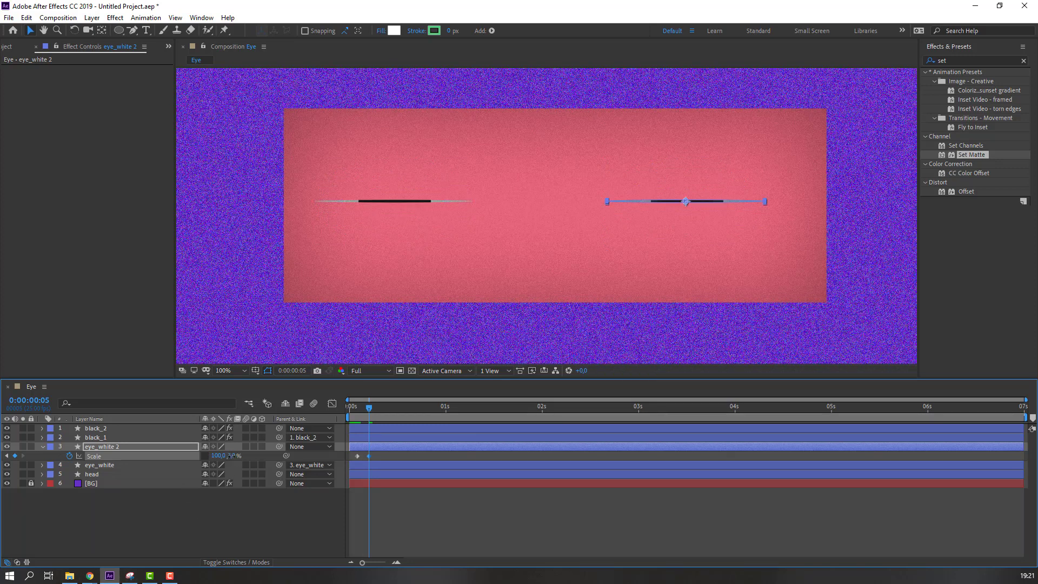
left_click(232, 462)
type("5")
key("Return")
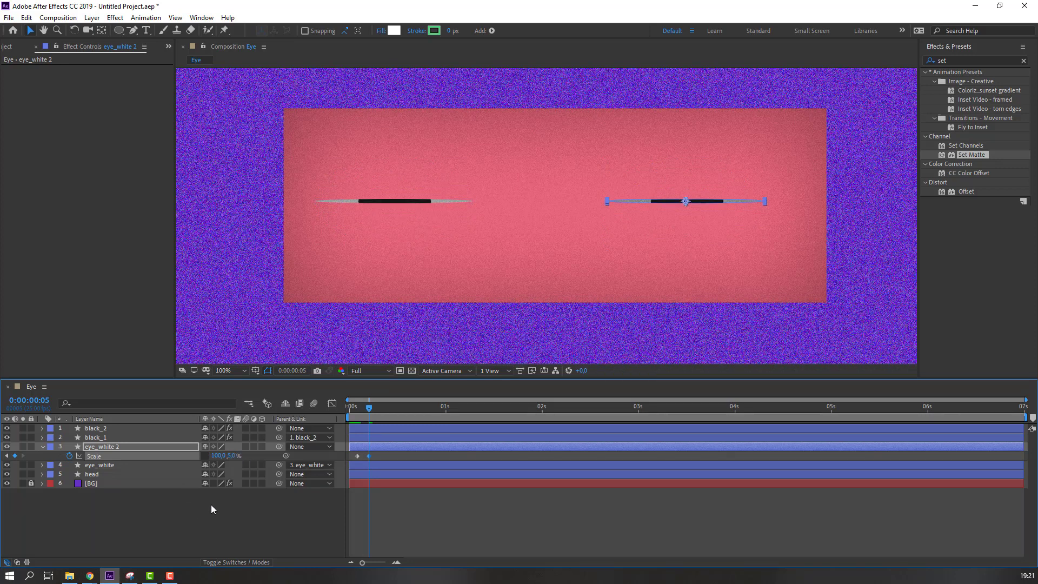
Step: Reopen the eyes by setting the vertical scale of eye_white 2 to 100% at 0:00:00:08
key("Page_Down")
key("Page_Down")
key("Page_Down")
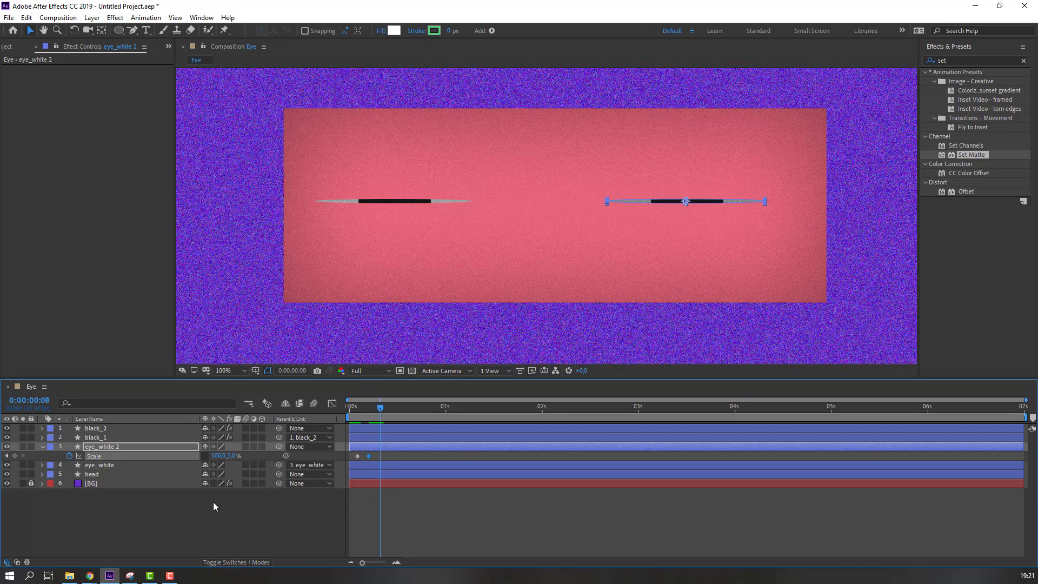
left_click(231, 457)
type("100")
key("Return")
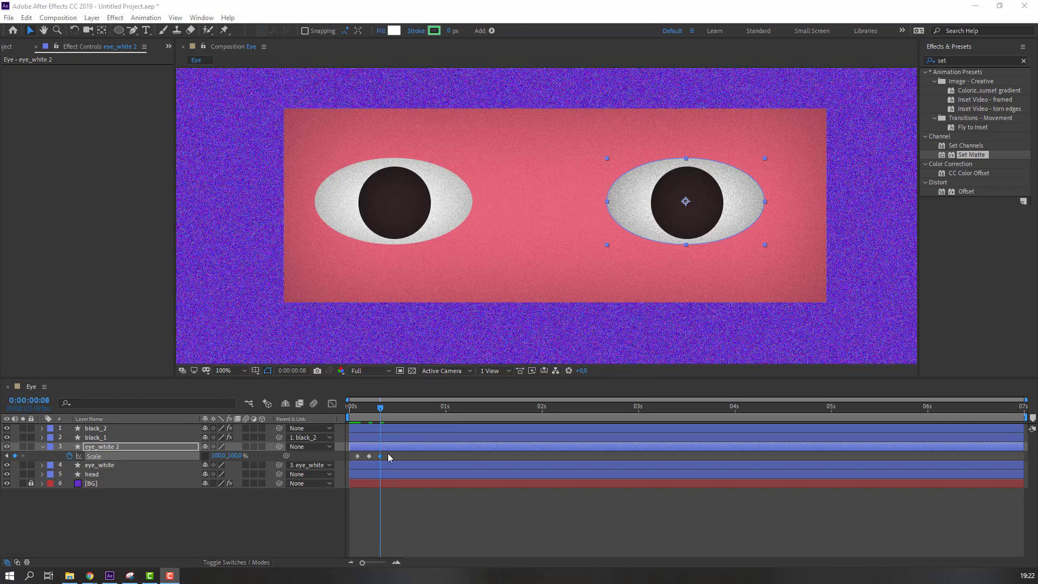
Step: Apply Easy Ease to the three Scale keyframes of eye_white 2 and preview the blink with the whole composition in view
left_click_drag(392, 453, 353, 463)
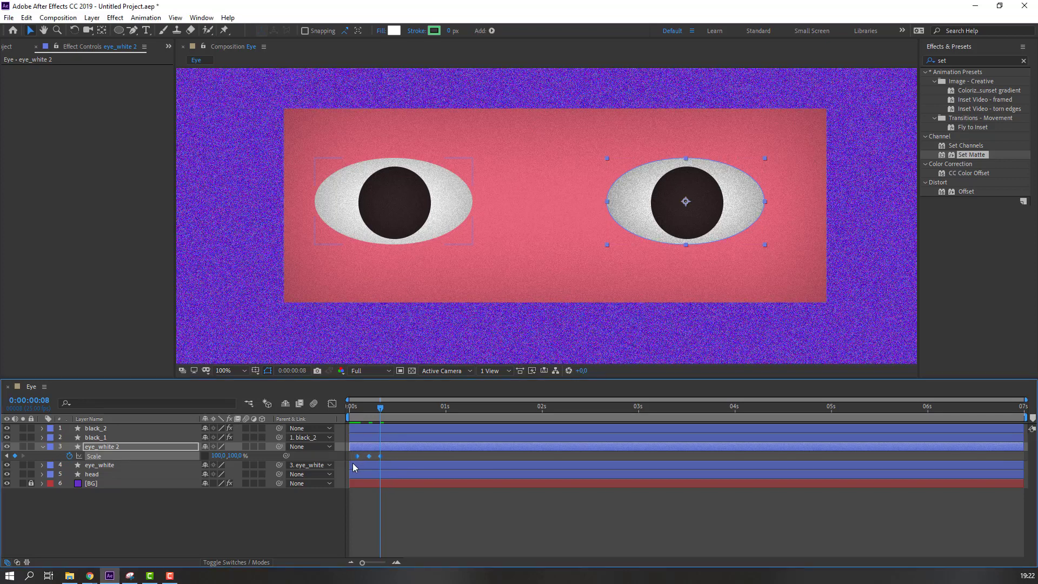
right_click(357, 457)
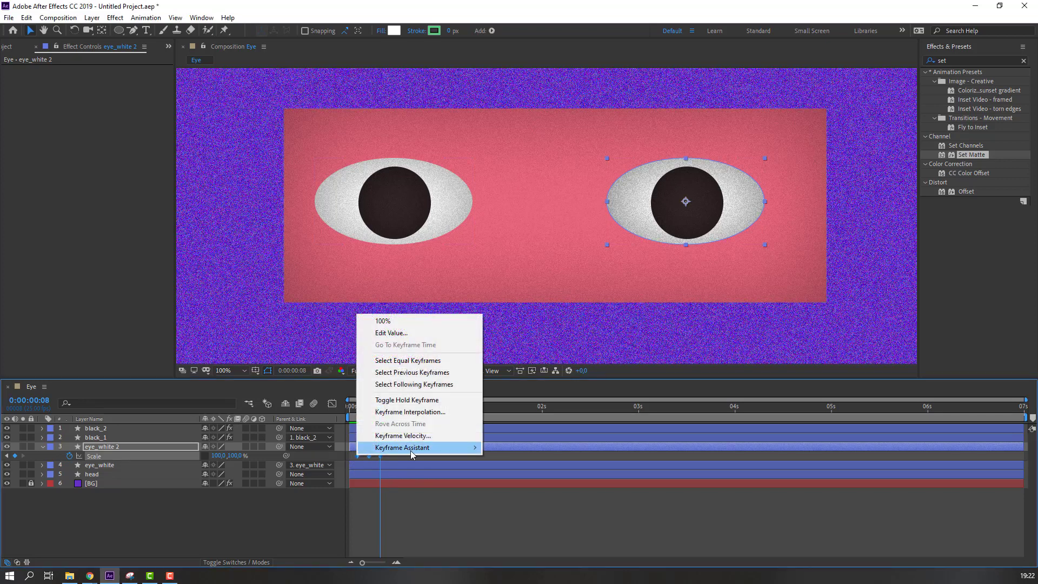
mouse_move(411, 449)
left_click(515, 484)
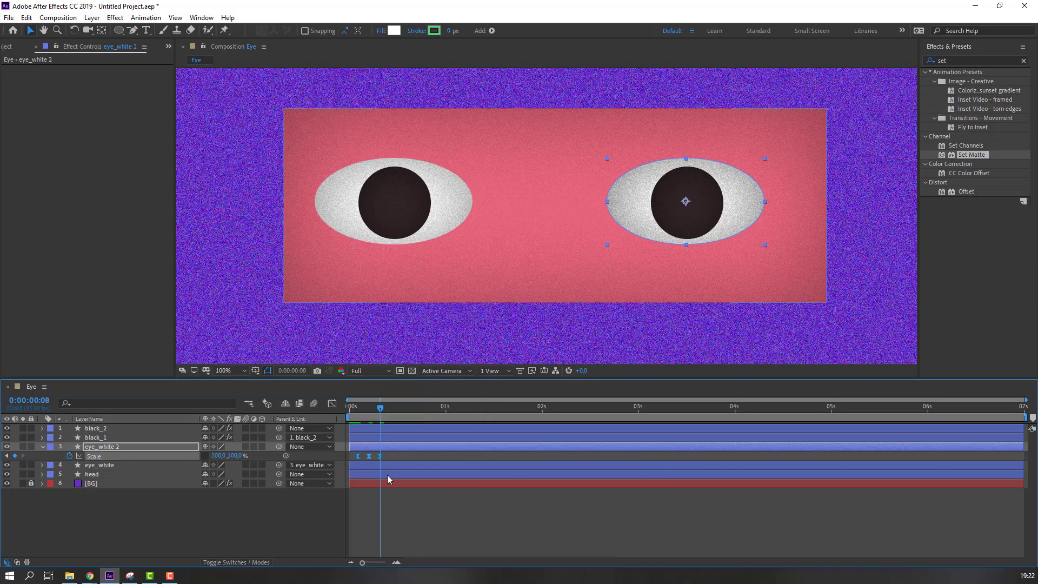
left_click(180, 531)
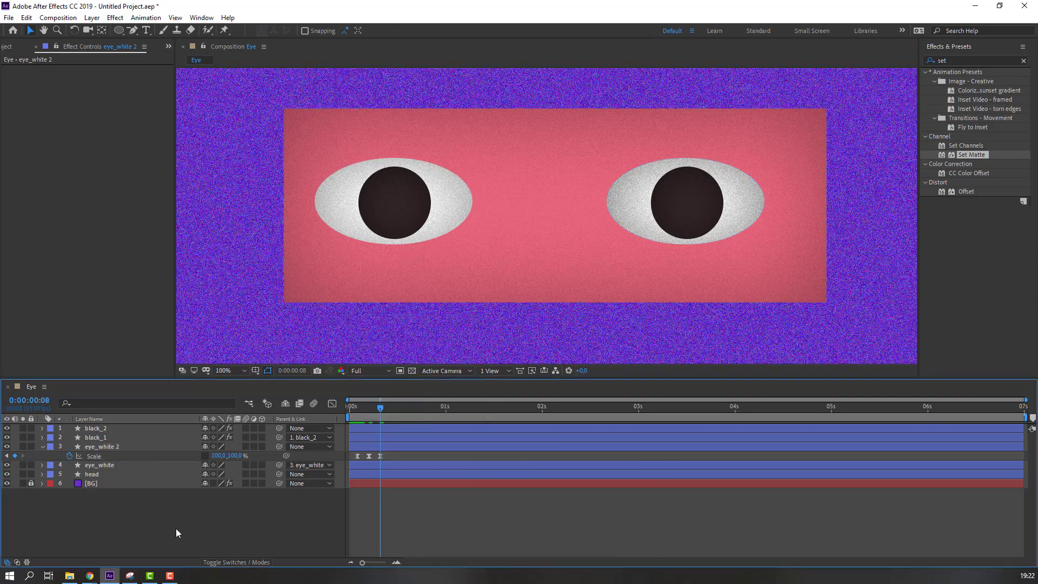
key("comma")
key("space")
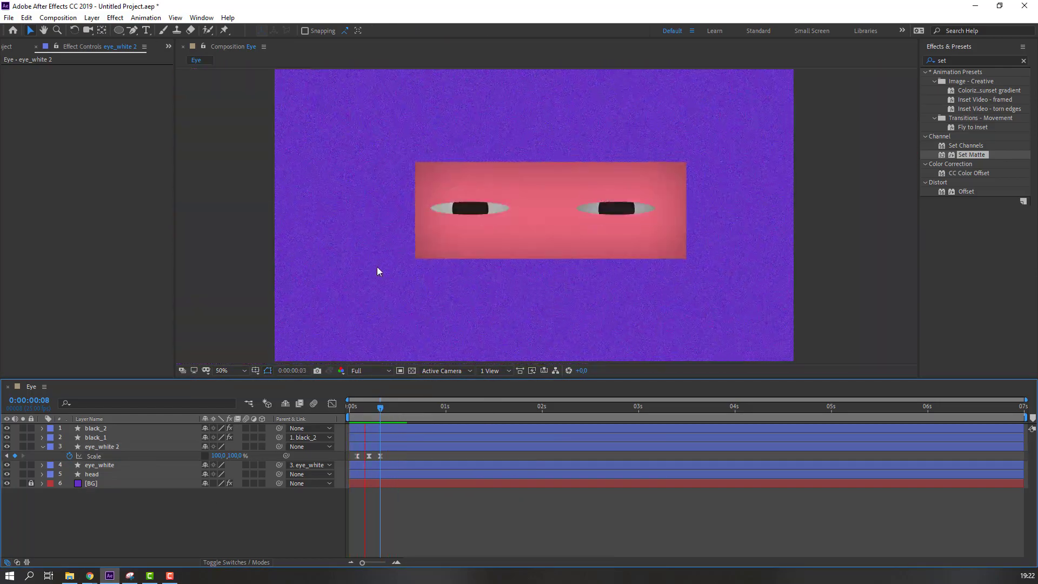
key("space")
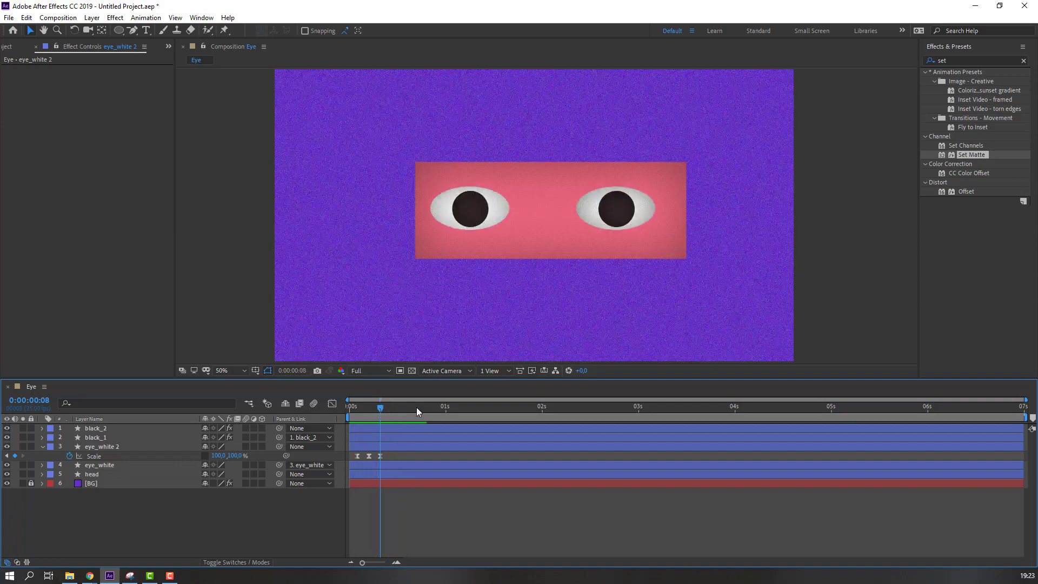
Step: Copy the three blink keyframes to 0:00:00:22, shift the copies about two frames later and preview the animation
left_click_drag(416, 407, 436, 410)
left_click_drag(394, 457, 346, 460)
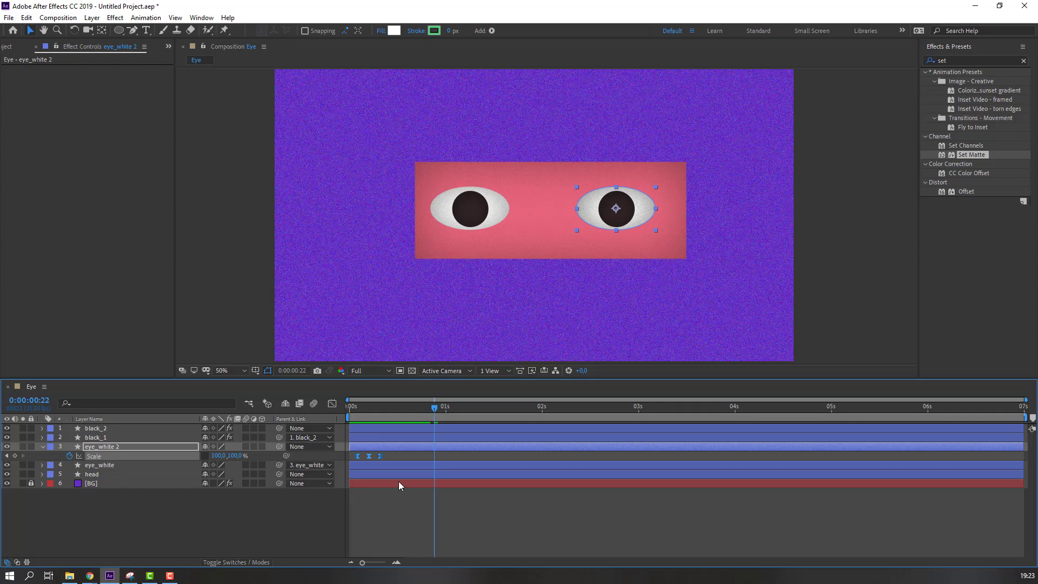
key("ctrl+v")
key("F2")
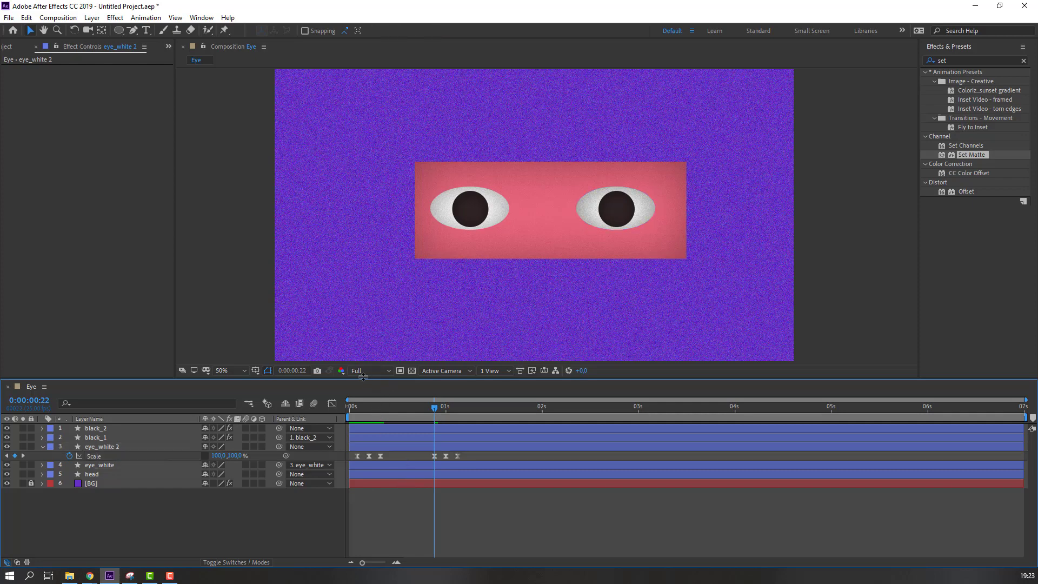
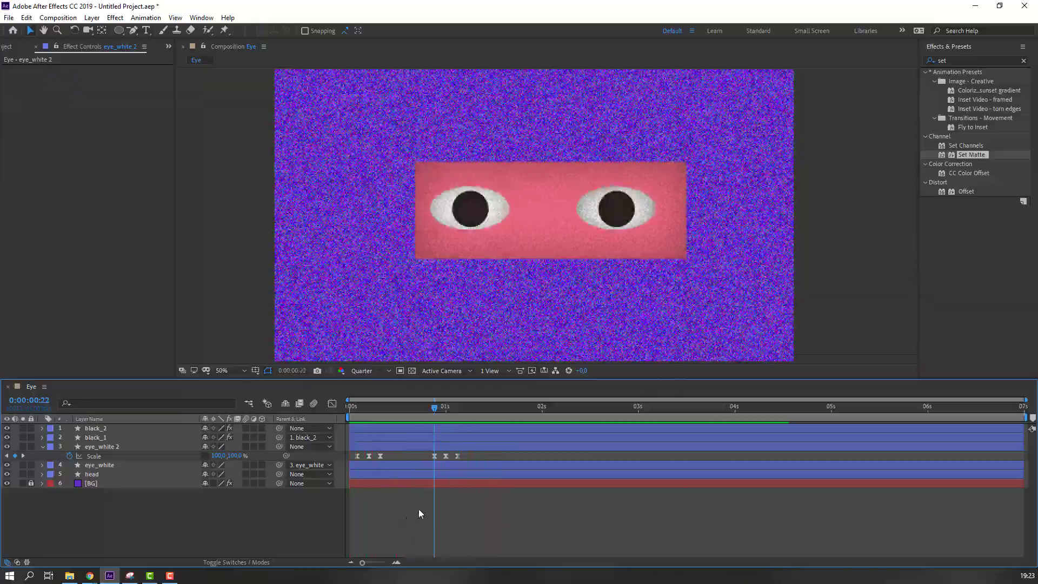
mouse_move(459, 460)
left_mouse_down()
mouse_move(429, 465)
mouse_move(440, 458)
left_mouse_up()
key("space")
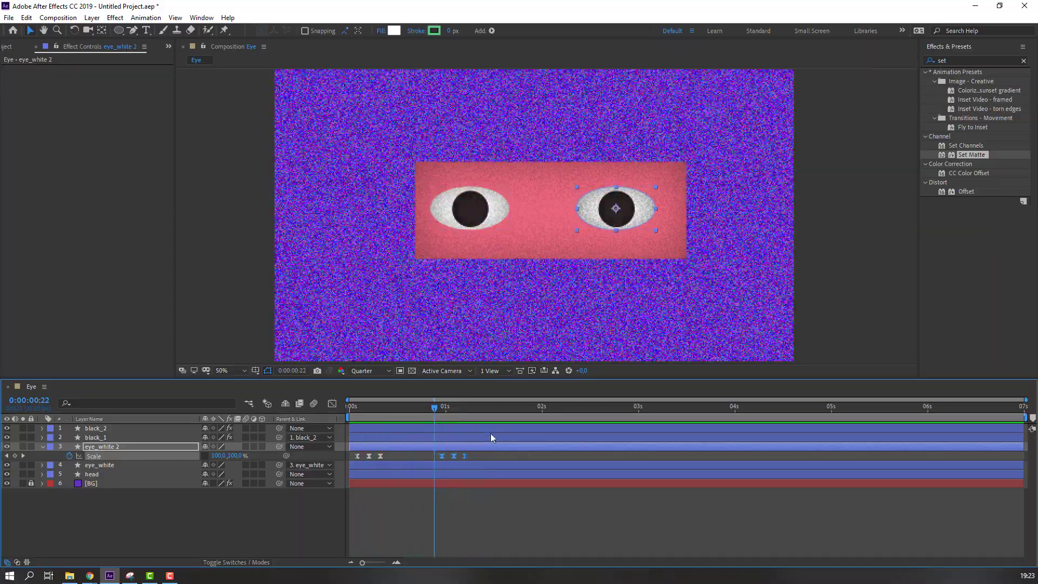
Step: Paste a third blink on eye_white 2 at about 2 seconds and add another Scale keyframe at 0:00:02:23
left_click_drag(520, 414, 540, 412)
left_click_drag(424, 409, 634, 409)
left_click(70, 491)
left_click(15, 456)
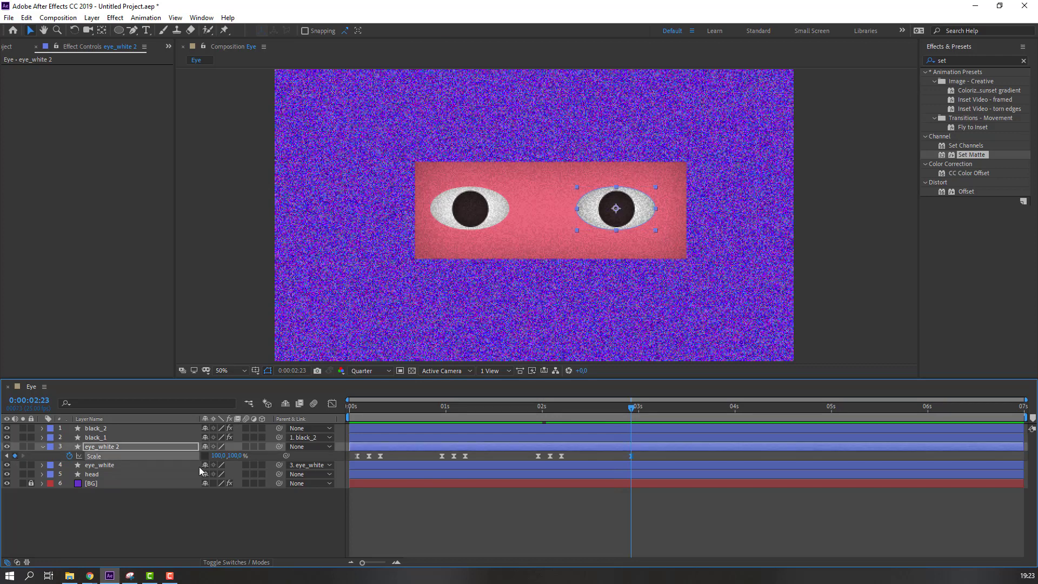
Step: Half-close the eyes by setting the vertical scale of eye_white 2 to 30% at 0:00:03:01, and return to the timeline start
left_click_drag(626, 413, 640, 413)
left_click_drag(230, 456, 204, 464)
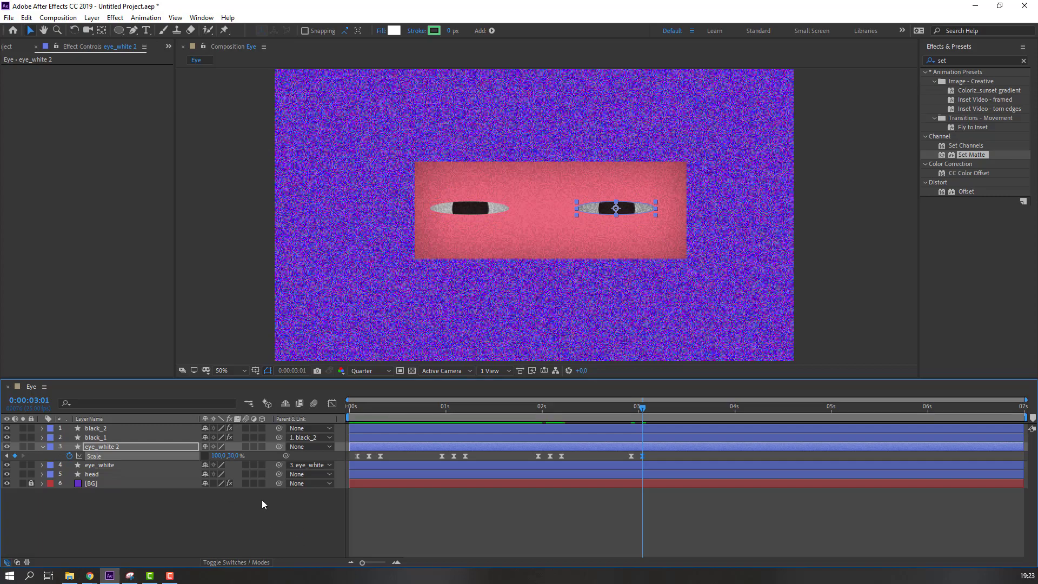
left_click_drag(621, 412, 550, 411)
left_click(350, 412)
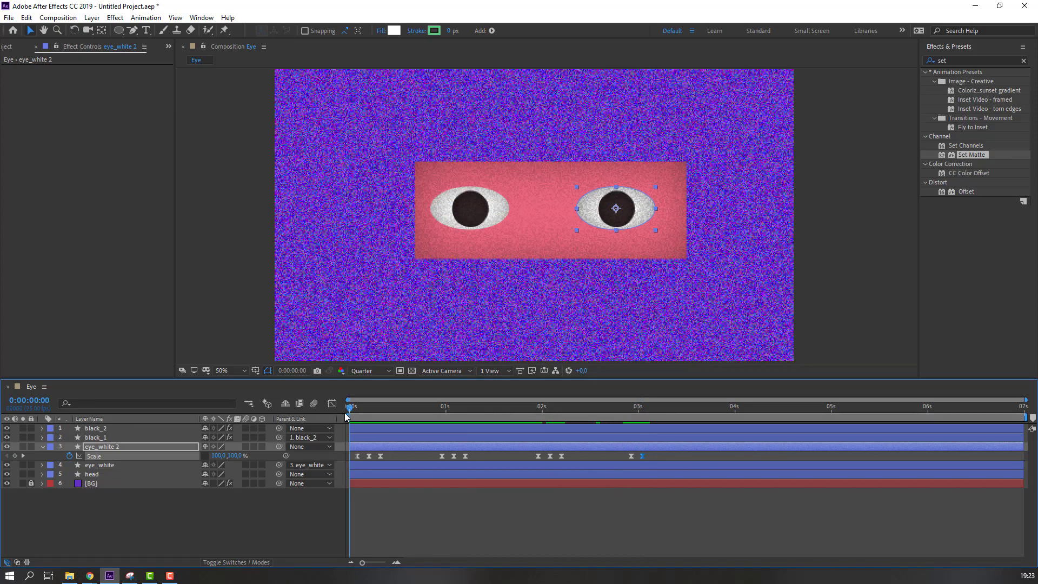
Step: Keyframe the Position of black_2 at 0:00:00:04 and move the iris right to about 1370, 542 at 0:00:00:06
left_click(97, 428)
left_click_drag(352, 412, 363, 409)
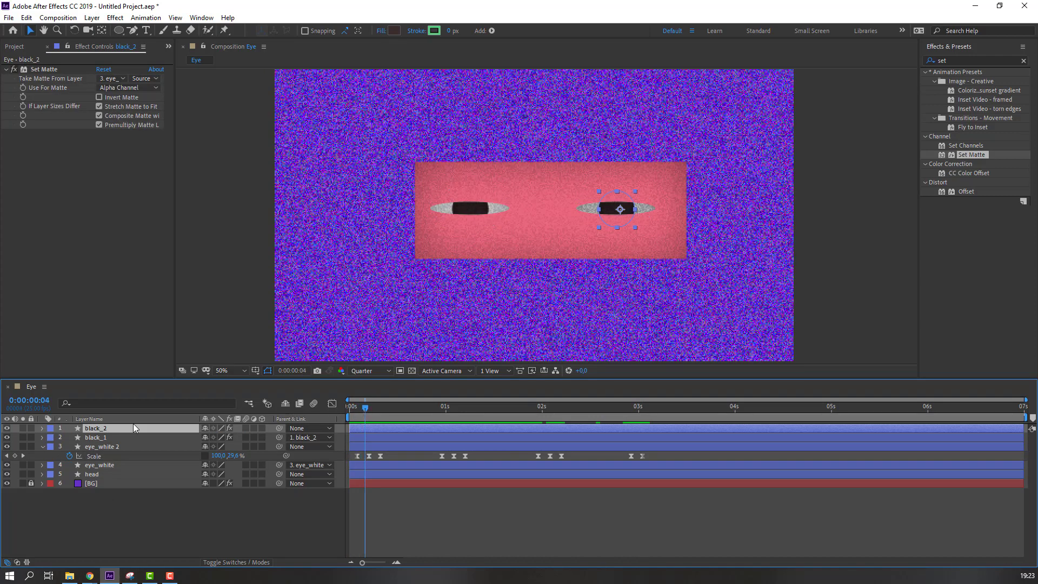
key("p")
left_click(70, 438)
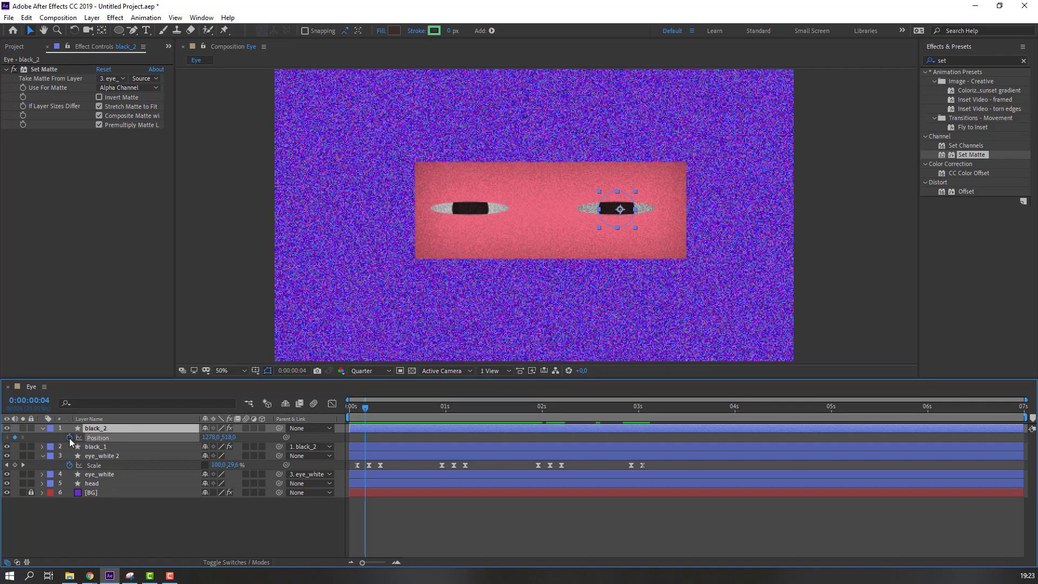
key("Page_Down")
key("Page_Down")
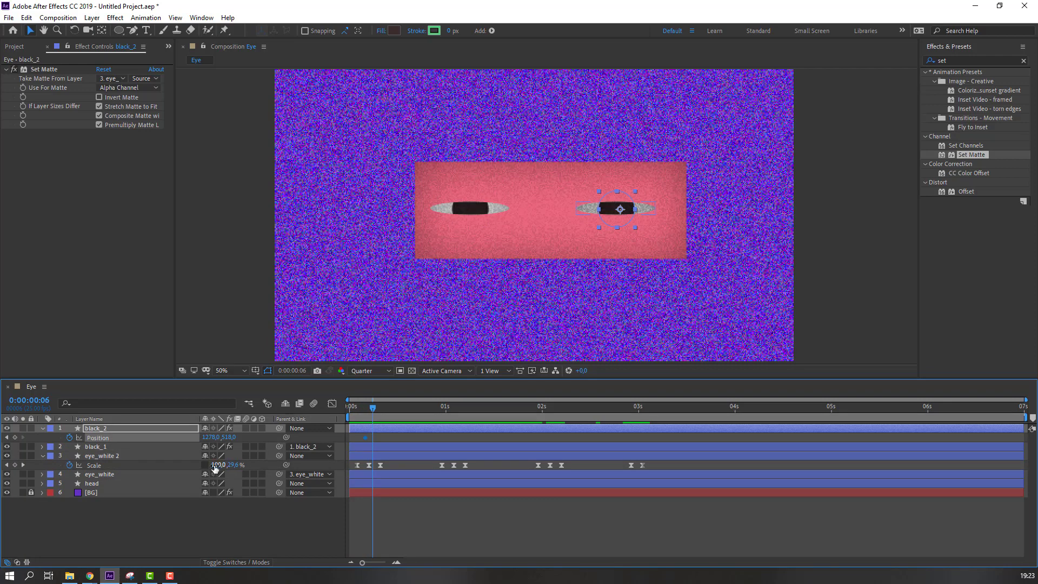
left_click_drag(620, 216, 644, 222)
Step: Apply Easy Ease to the two Position keyframes of black_2 and preview the iris movement
mouse_move(351, 410)
left_mouse_down()
mouse_move(377, 407)
mouse_move(365, 408)
left_mouse_up()
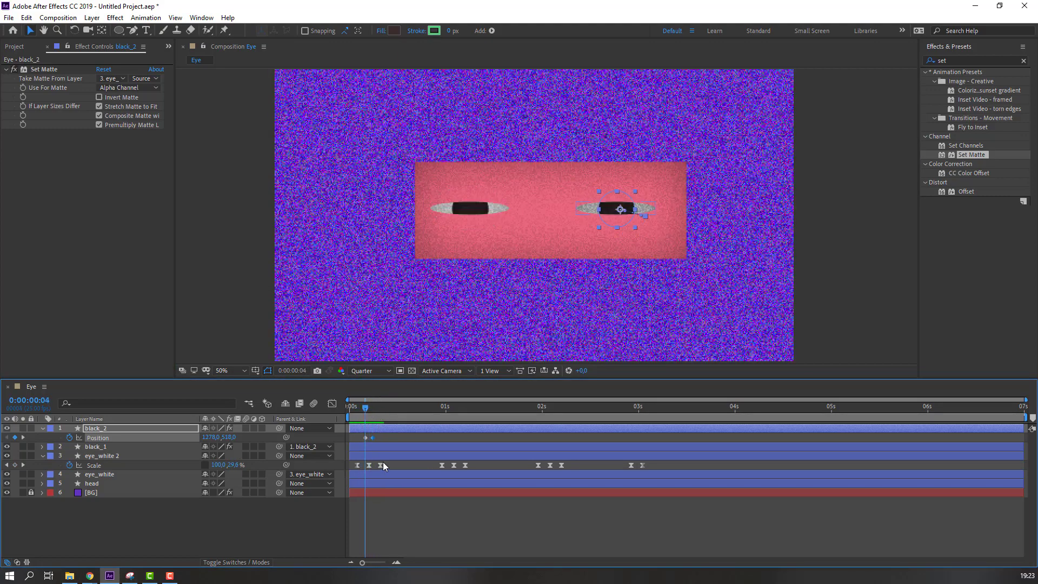
right_click(372, 438)
mouse_move(438, 433)
left_click(527, 465)
left_click(449, 530)
key("space")
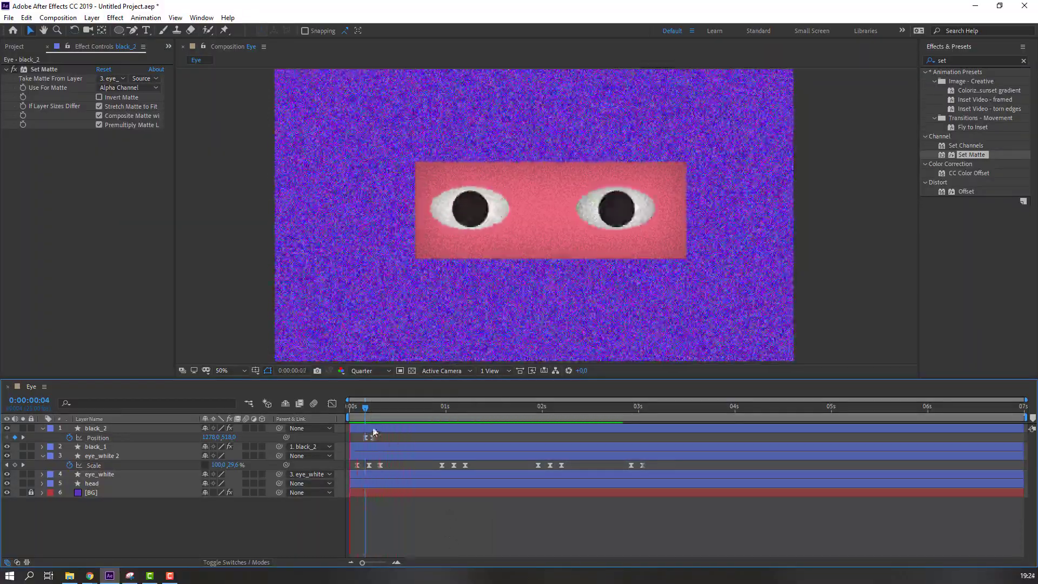
Step: Hold the Position of black_2 with a keyframe at 0:00:01:00 and move the iris left to about 1160, 540 at 0:00:01:02
left_click_drag(366, 411, 445, 416)
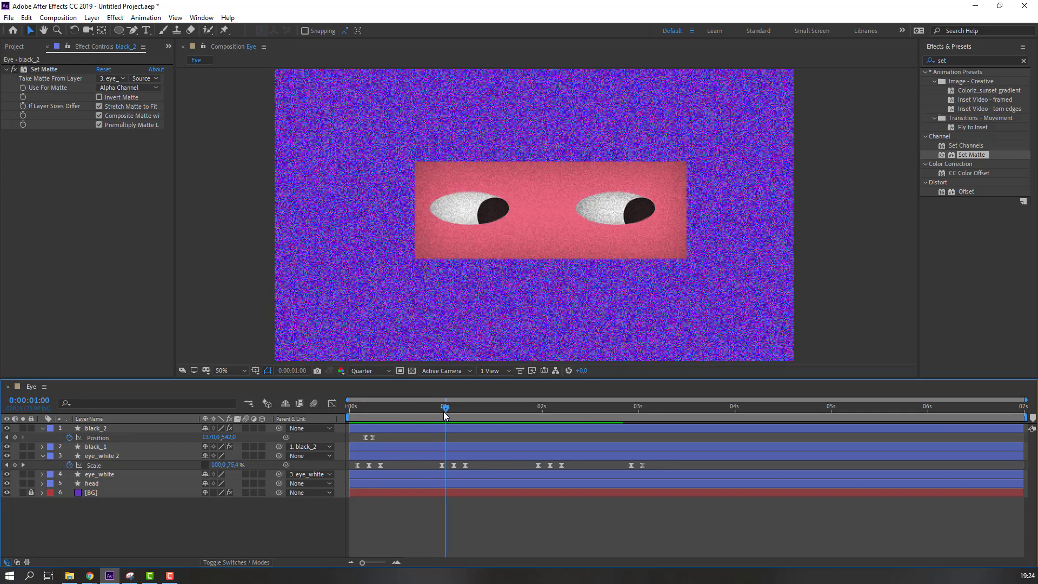
left_click(15, 437)
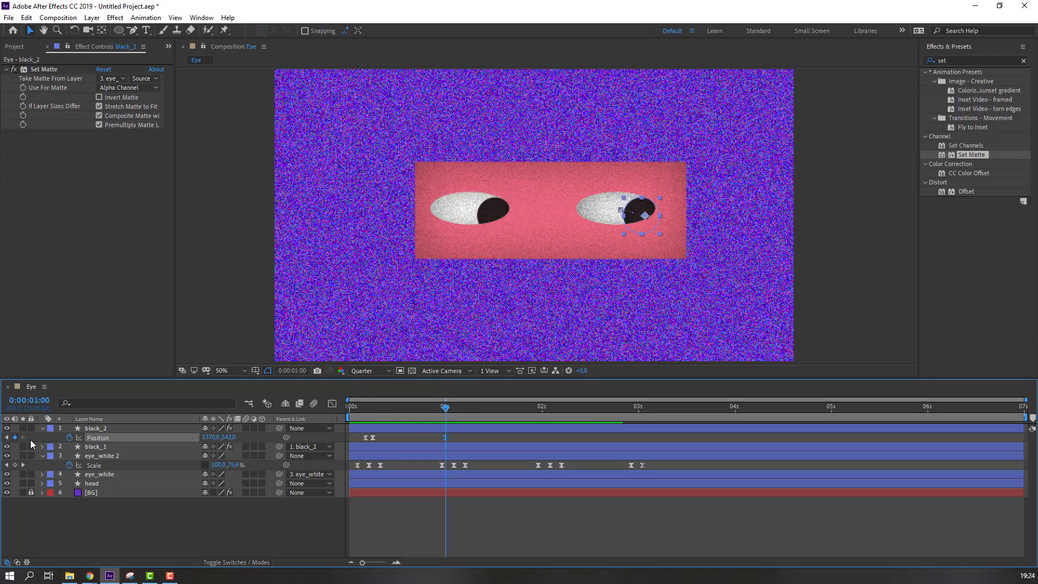
key("Page_Down")
key("Page_Down")
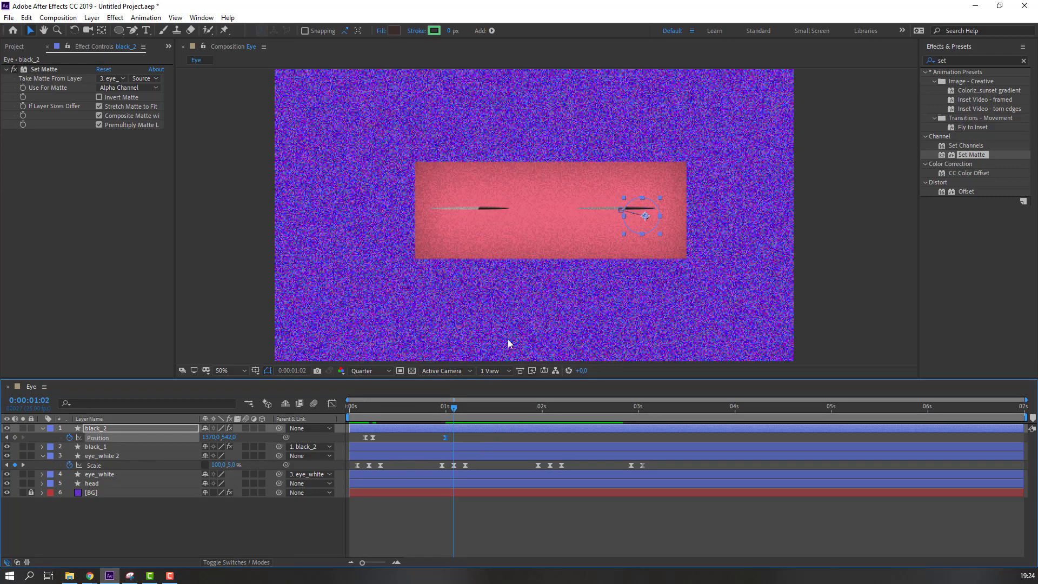
left_click_drag(645, 228, 590, 229)
Step: Hold the iris with a Position keyframe at about 0:00:01:10 and raise it to about 1160, 524 at 0:00:01:12
left_click_drag(442, 407, 537, 411)
left_click_drag(460, 410, 493, 419)
left_click(449, 200)
left_click(494, 428)
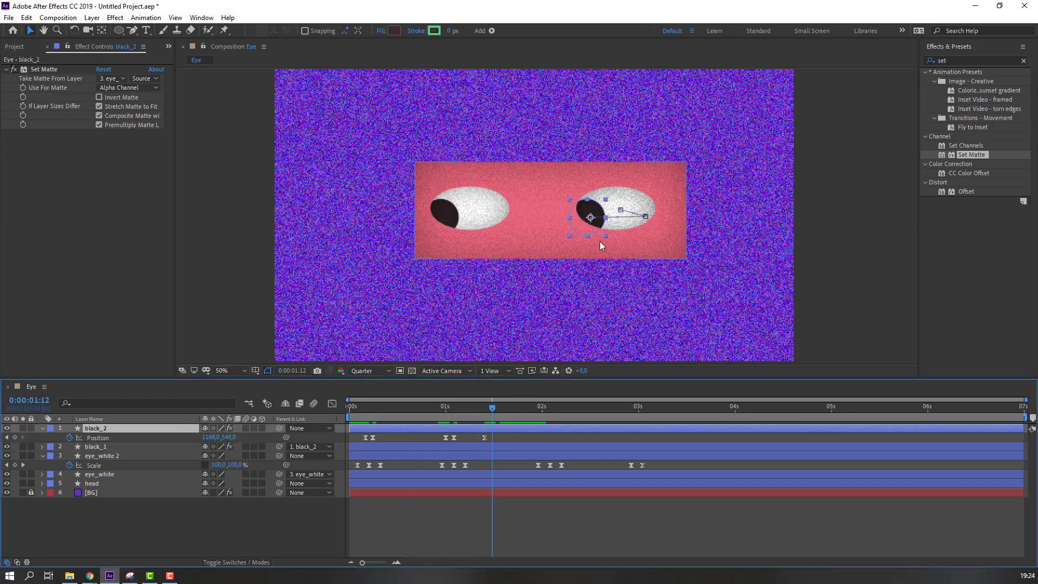
left_click_drag(597, 221, 598, 210)
Step: Hold the Position of black_2 with a keyframe at 0:00:02:00 and paste its first, centred keyframe at 0:00:02:03
left_click(485, 413)
left_click_drag(485, 413, 543, 403)
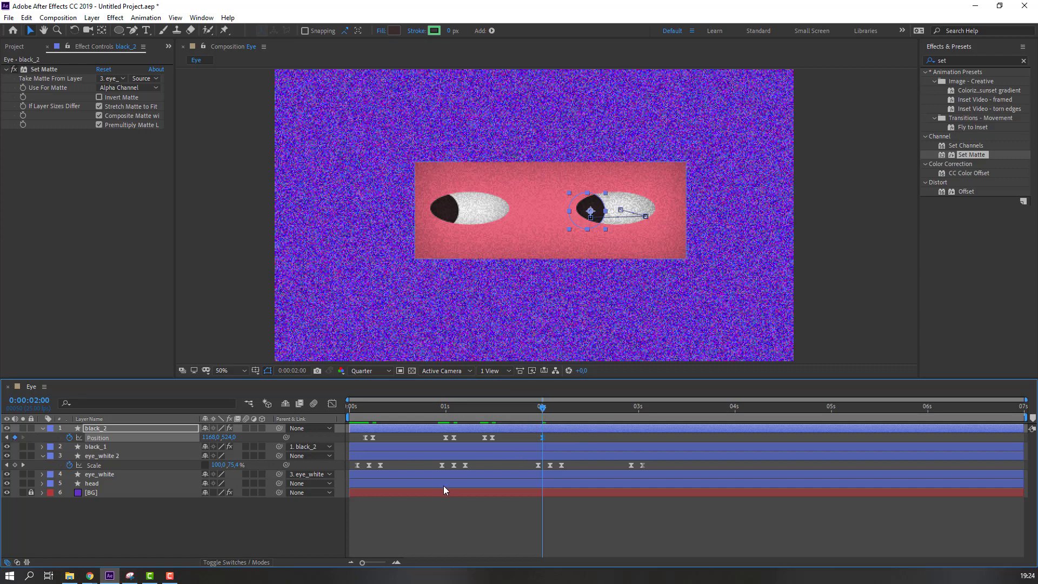
key("space")
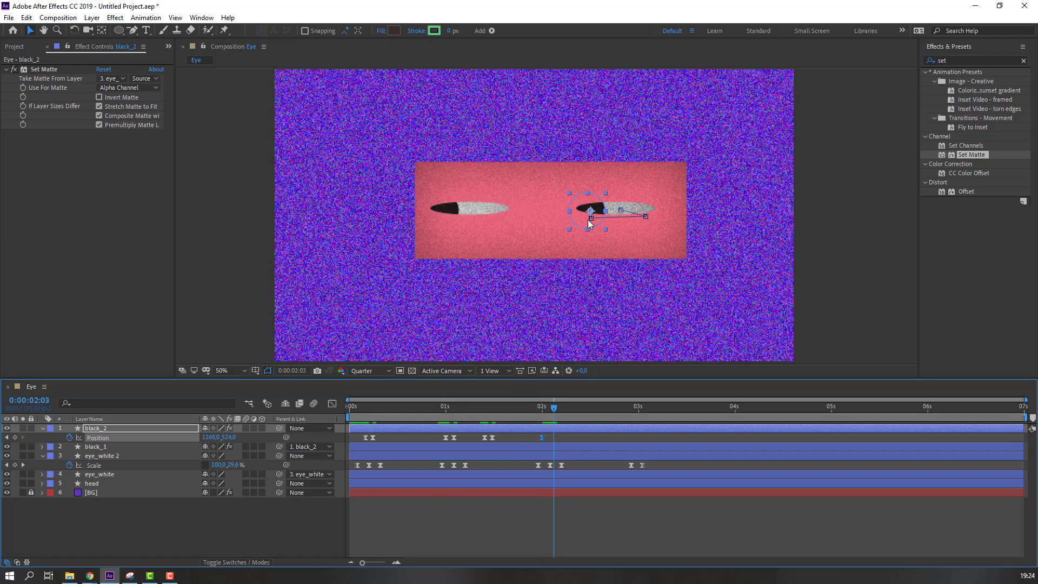
left_click(367, 437)
key("ctrl+v")
Step: Keyframe the centred iris at 0:00:02:12 and move it slightly right and down to about 1300, 528 about three frames later
left_click_drag(533, 409, 589, 408)
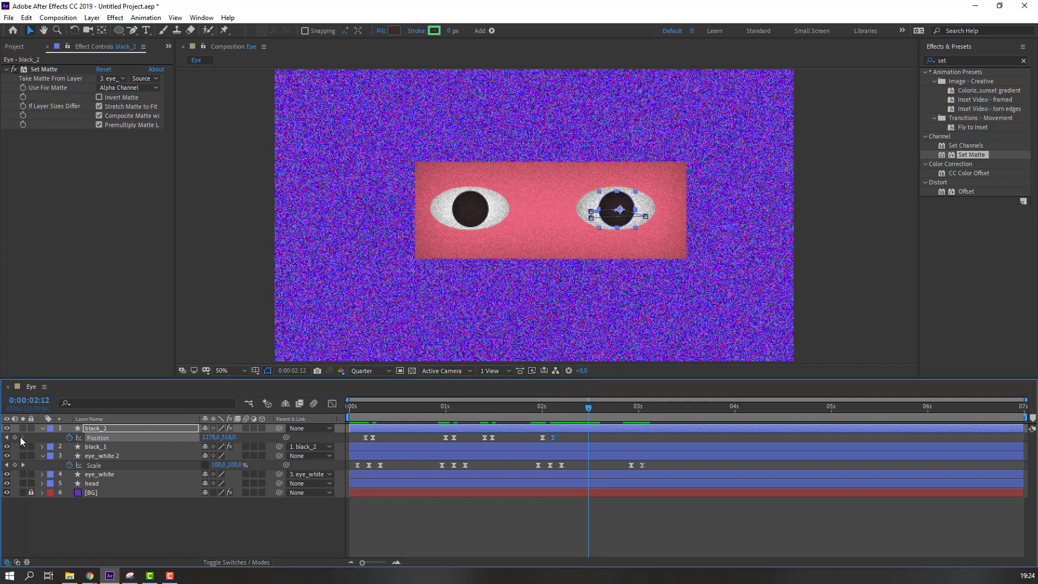
key("space")
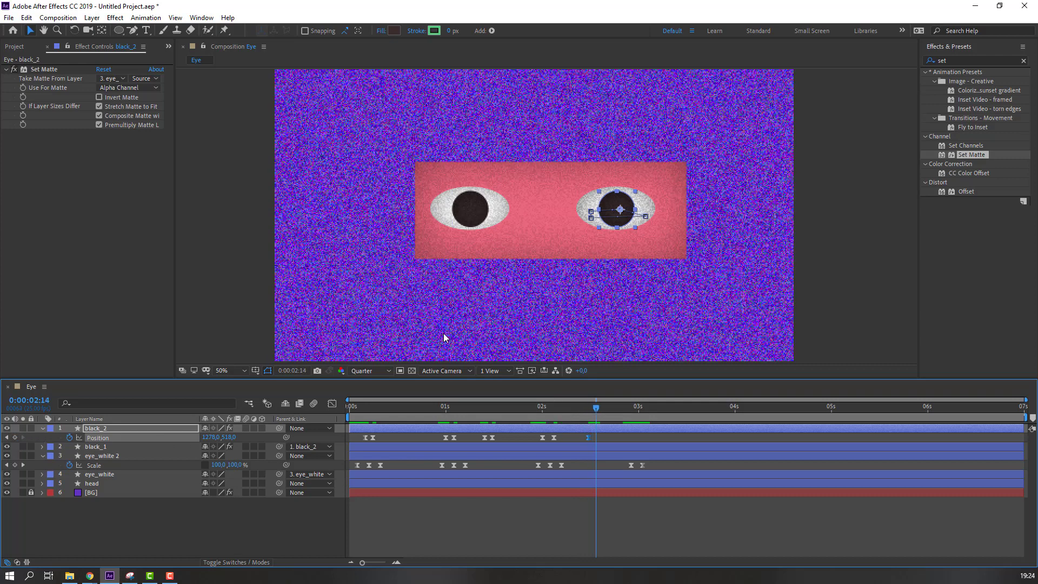
left_click_drag(611, 203, 617, 206)
Step: Hold the Position of black_2 with a keyframe at 0:00:02:19 and move the iris to about 1284, 516 at 0:00:02:22
left_click_drag(585, 406, 616, 415)
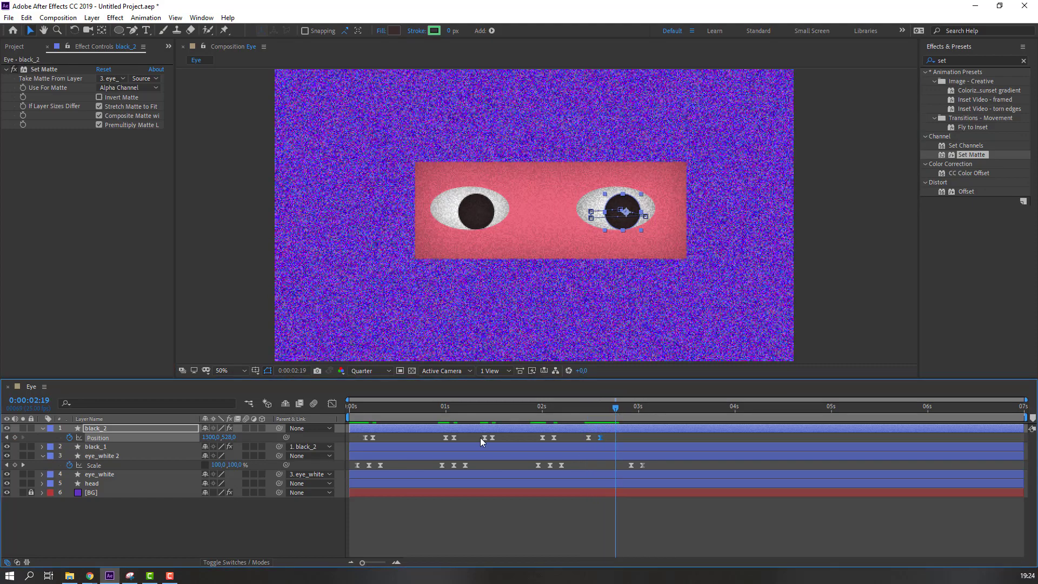
left_click(15, 437)
key("Page_Down")
key("Page_Down")
key("Page_Down")
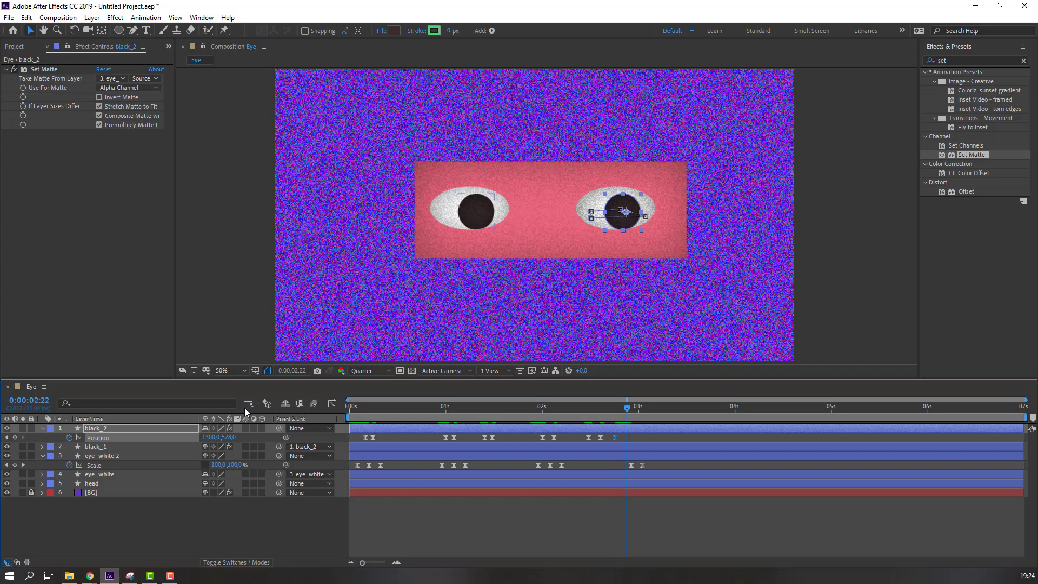
left_click(618, 211)
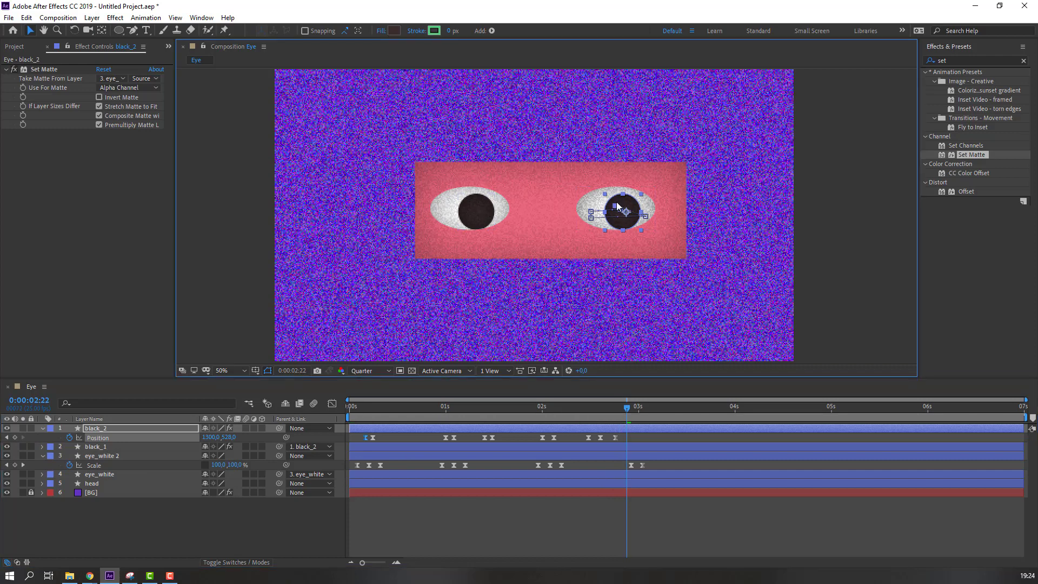
left_click_drag(631, 209, 627, 204)
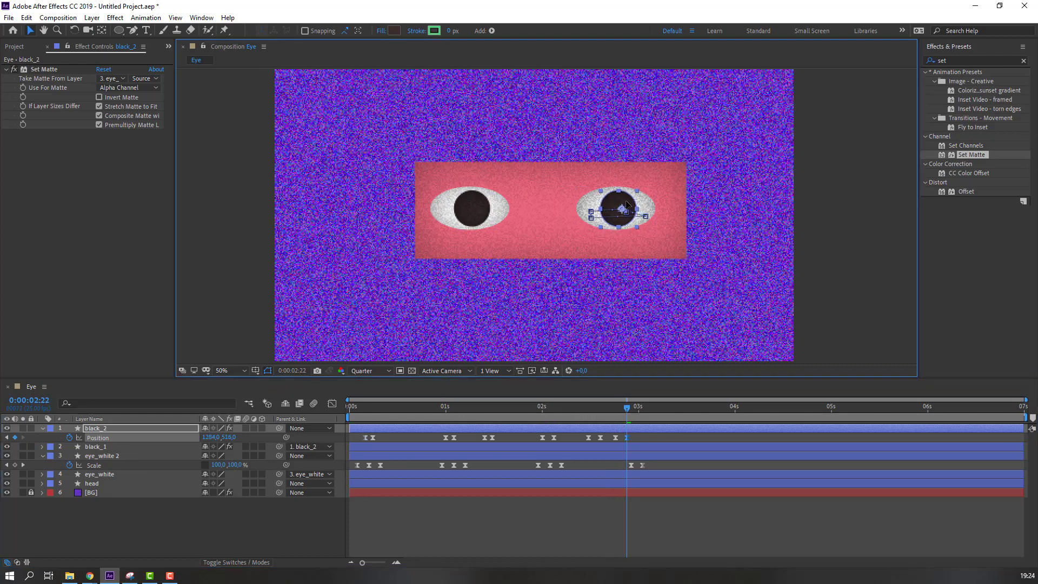
Step: Retime the last two Position keyframes of black_2 to line up with the final Scale keyframes of eye_white 2, and preview the animation
mouse_move(637, 411)
left_mouse_down()
mouse_move(600, 411)
mouse_move(635, 411)
mouse_move(628, 440)
mouse_move(649, 412)
left_mouse_up()
left_click(614, 438, "shift")
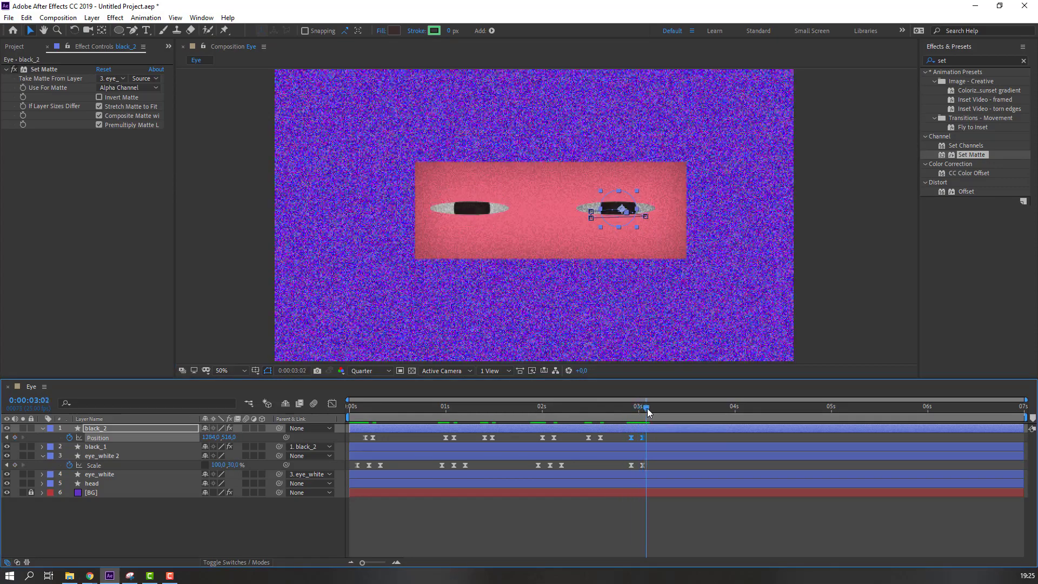
left_click(676, 523)
key("space")
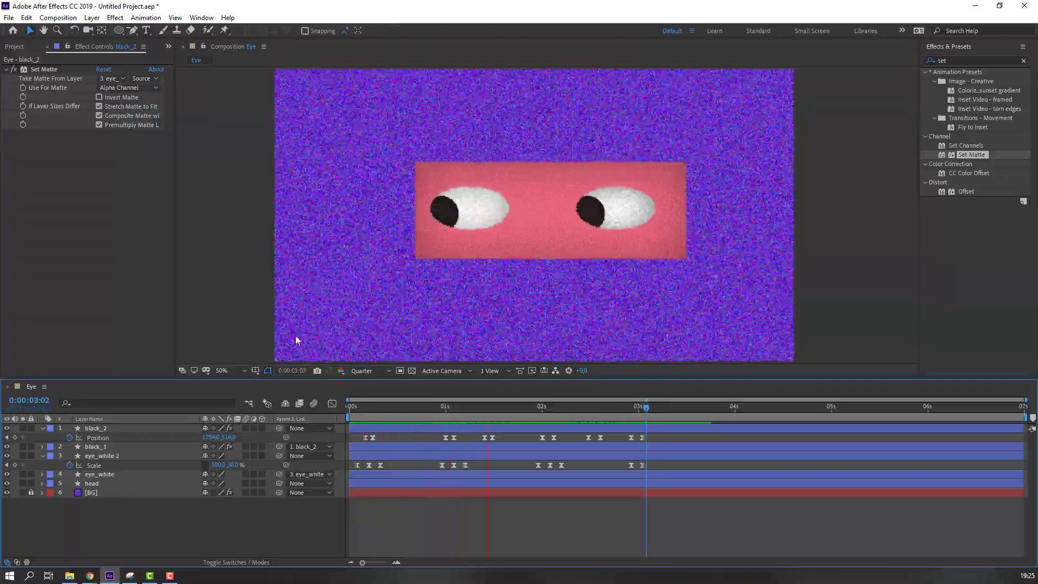
Step: Delay the last Position and Scale keyframe pairs to start at about 0:00:03:05 and stretch their end keyframes to about 0:00:03:13
left_click_drag(646, 408, 658, 472)
left_click(629, 543)
key("space")
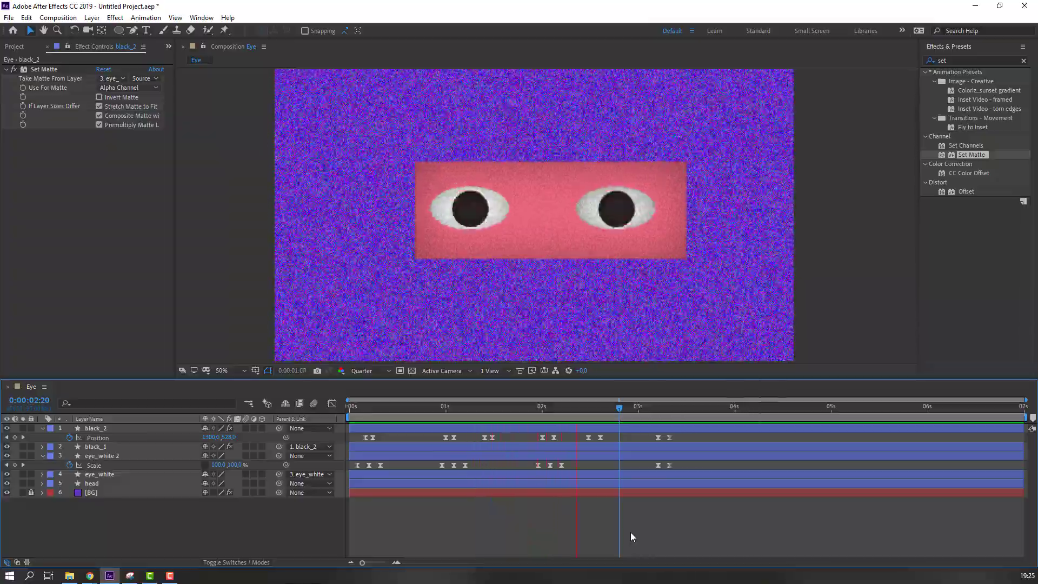
left_click(650, 406)
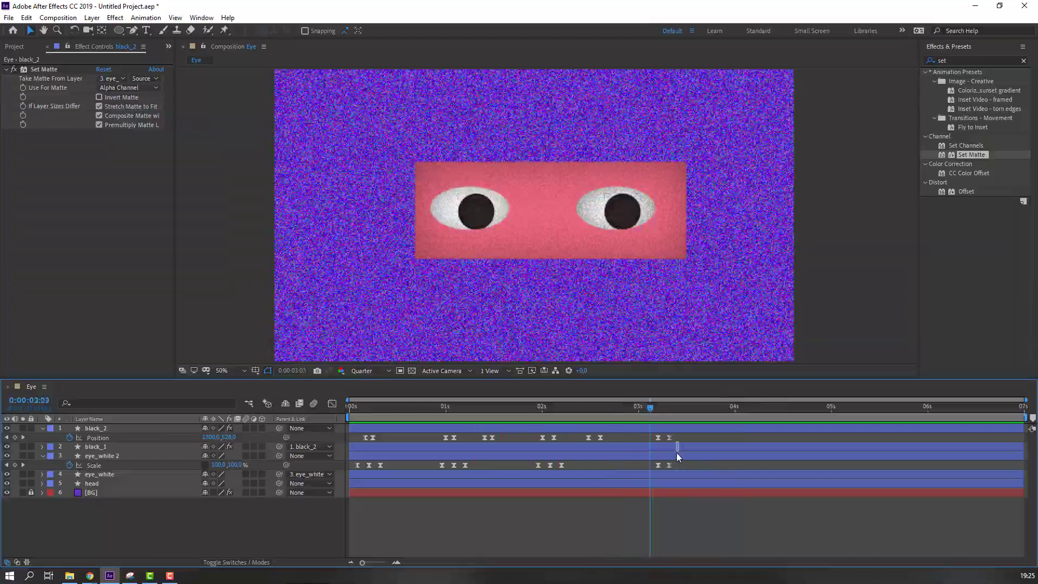
left_click_drag(669, 472, 689, 466)
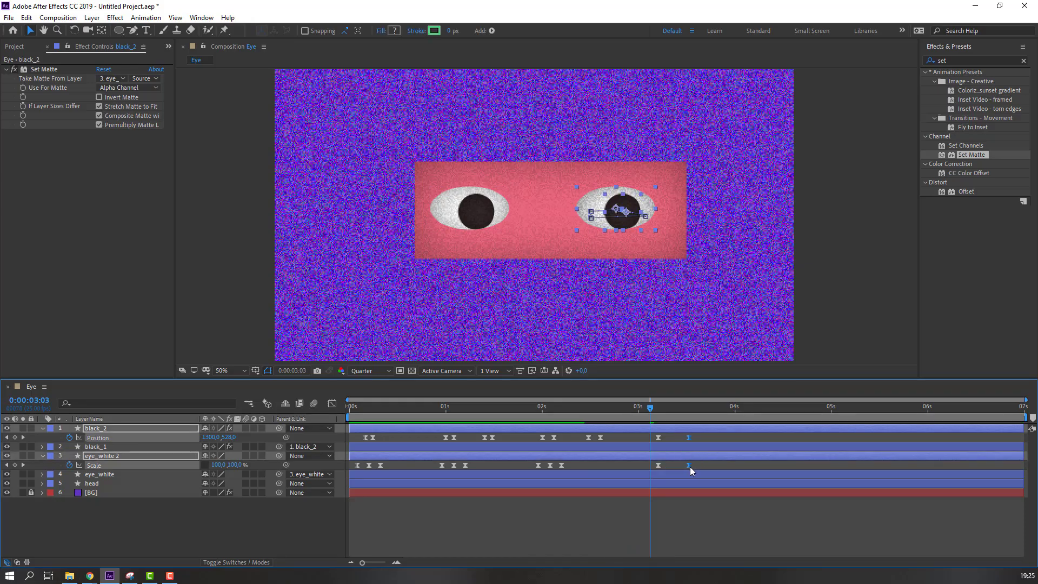
Step: Start the work area at about 0:00:02:17 and preview the slower closing of the eyes
left_click_drag(348, 418, 755, 407)
key("space")
key("space")
Step: Hold the Scale of eye_white 2 with a keyframe at 0:00:04:05 and set its vertical scale to 70% at 0:00:04:10
left_click(263, 506)
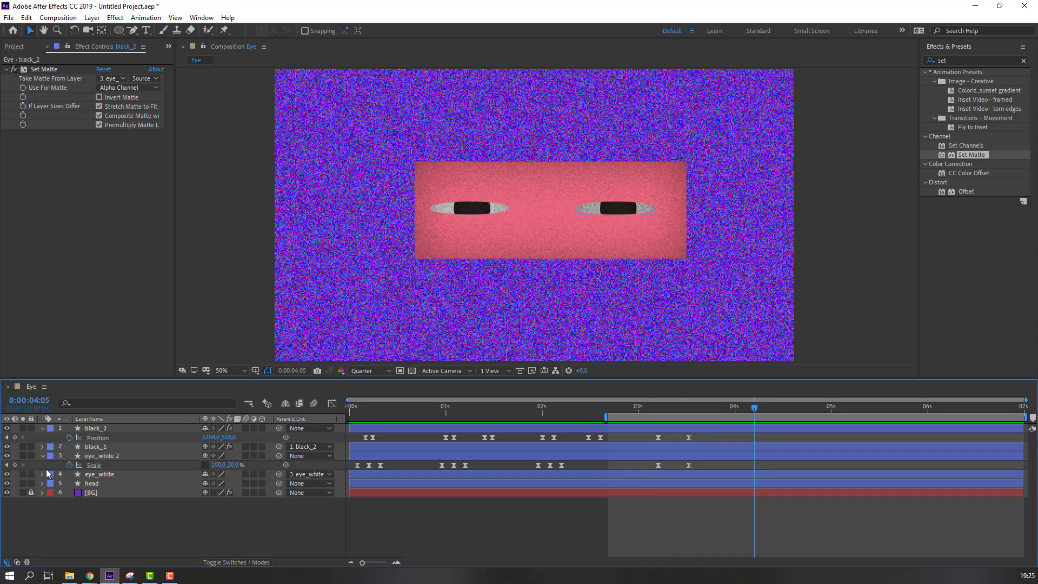
left_click(14, 465)
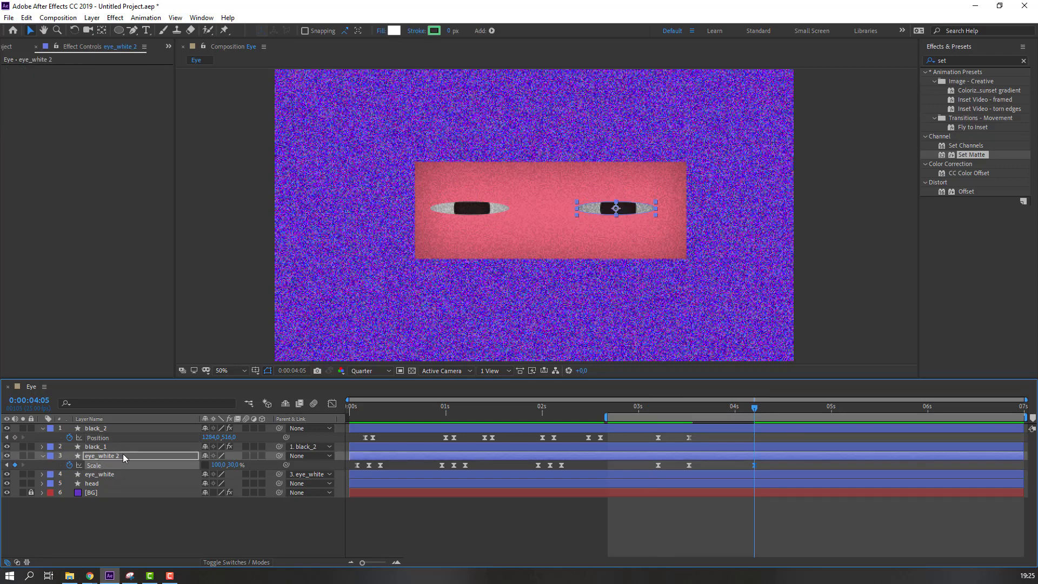
left_click_drag(756, 410, 774, 410)
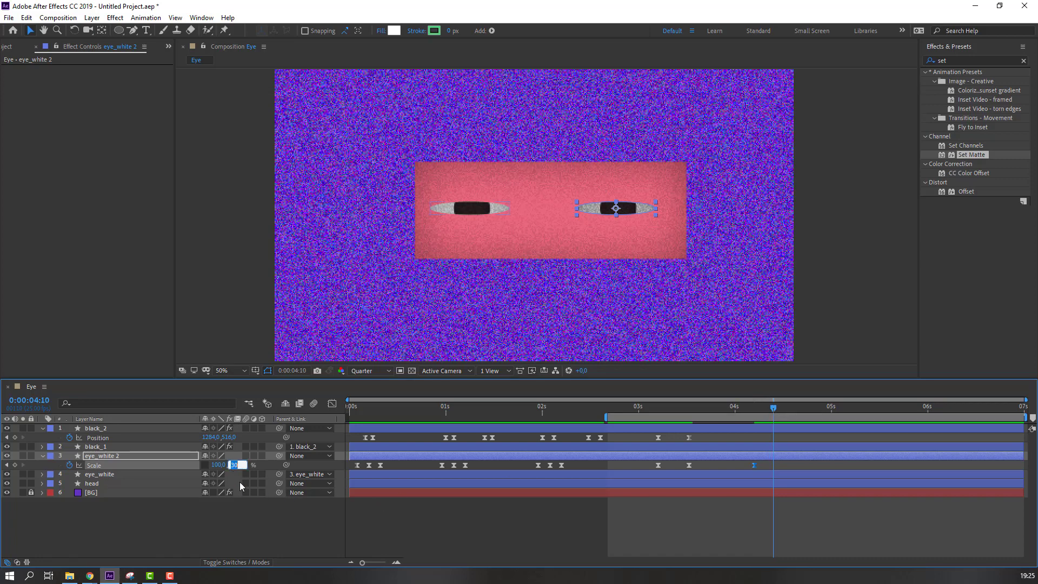
type("70")
key("Return")
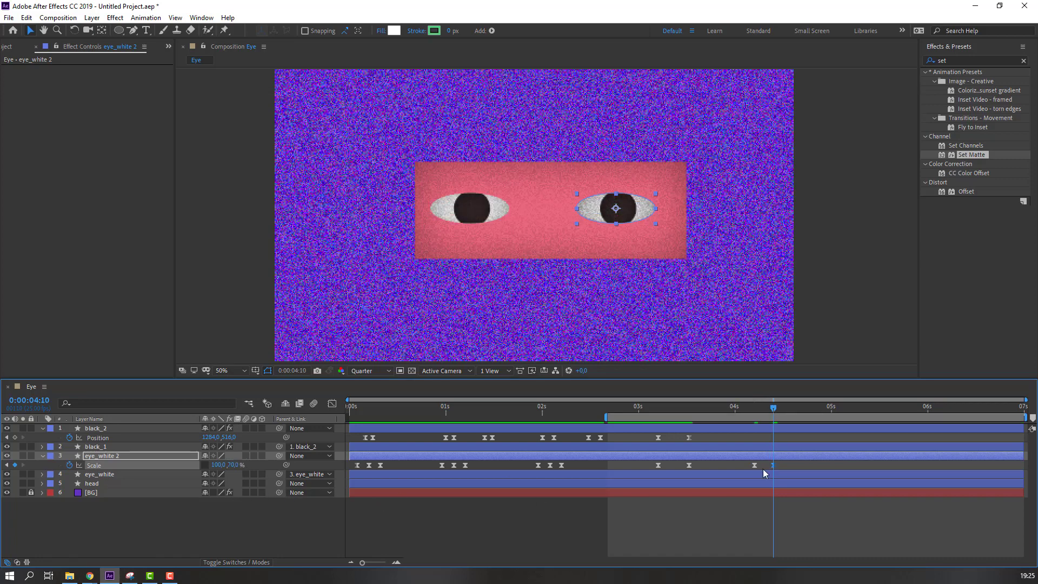
Step: Hold the Position of black_2 with a keyframe at 0:00:04:06 and raise the iris to about 1282, 470 at 0:00:04:10
left_click(759, 414)
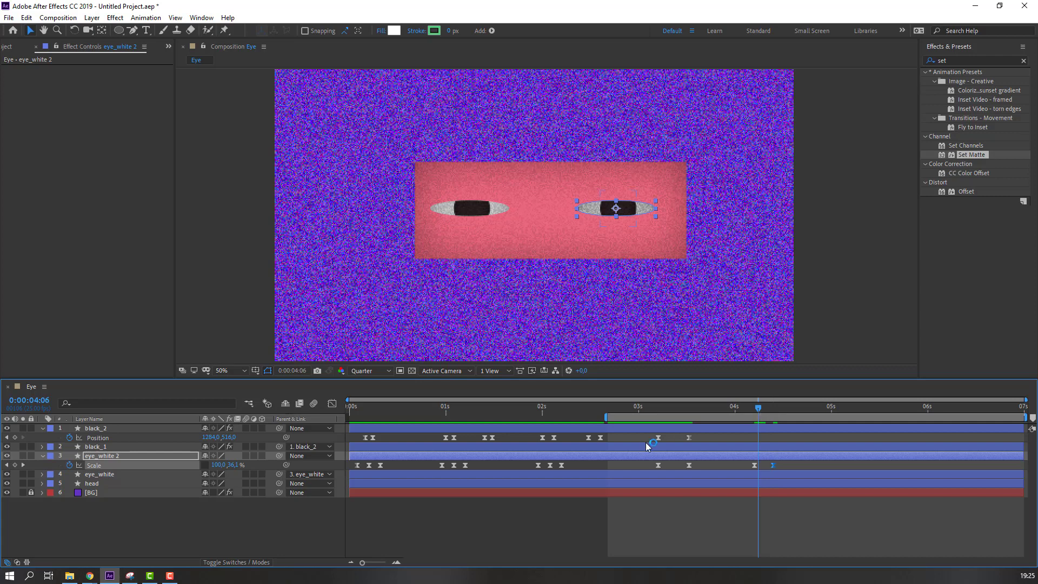
left_click(15, 438)
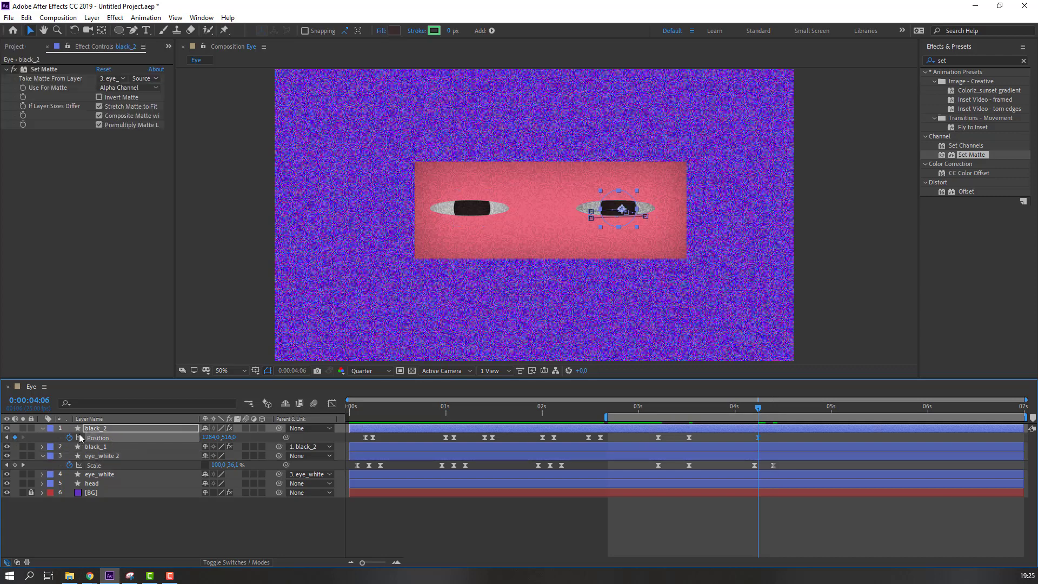
left_click_drag(759, 407, 773, 407)
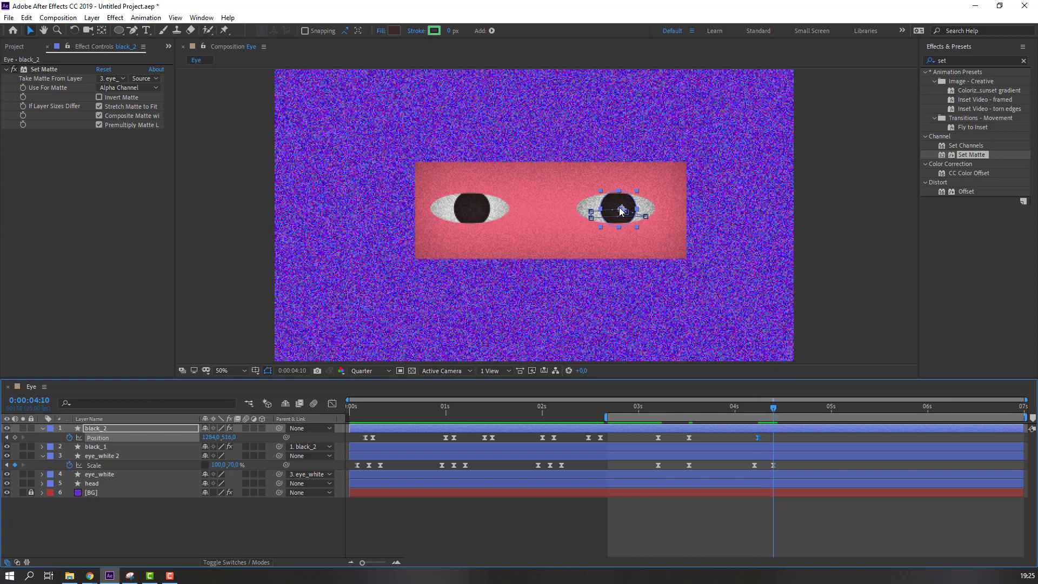
left_click_drag(610, 203, 610, 196)
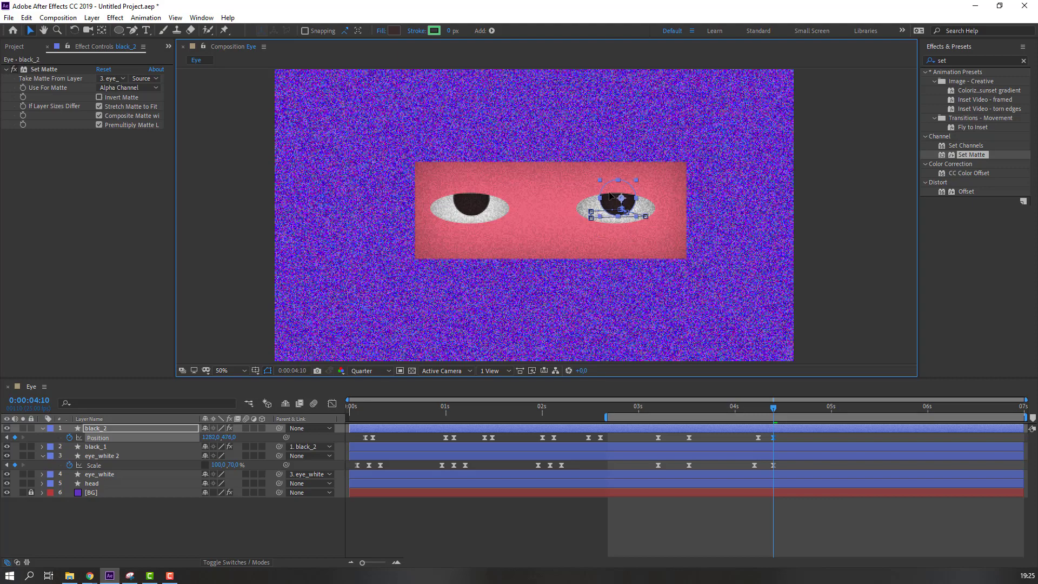
Step: Preview the eye opening and spread its keyframes, ending Scale at about 0:00:04:12 and running the iris move from about 0:00:04:04 to 0:00:04:11
left_click_drag(748, 403, 724, 406)
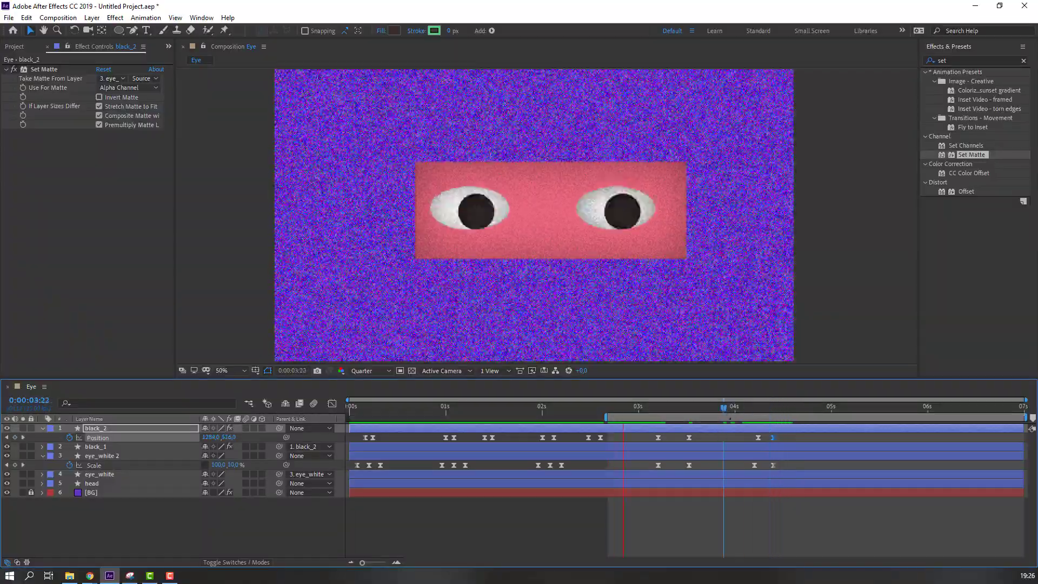
key("space")
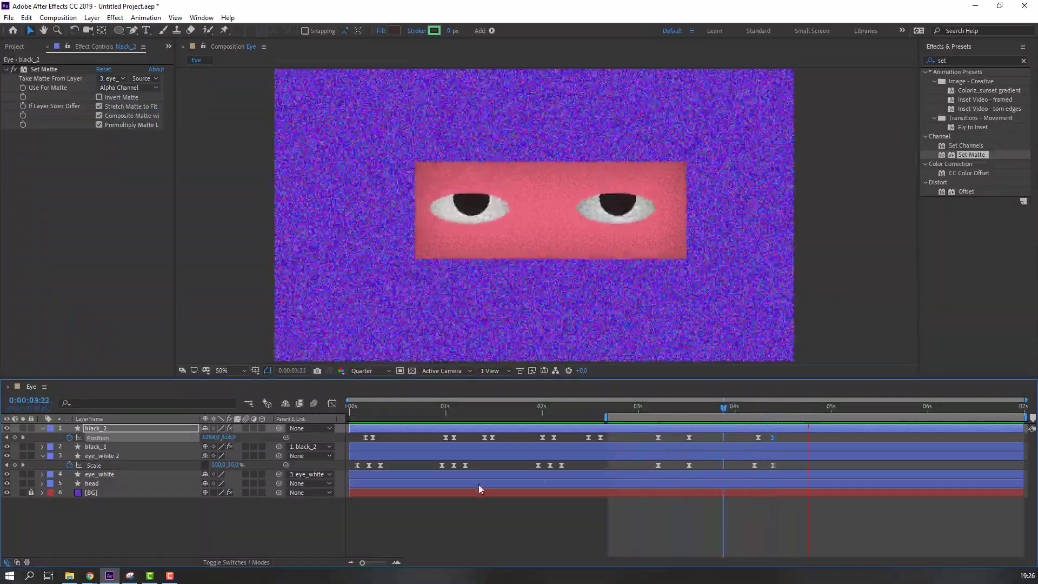
key("space")
left_click(777, 465)
left_click_drag(775, 438, 753, 444)
left_click(752, 439)
key("space")
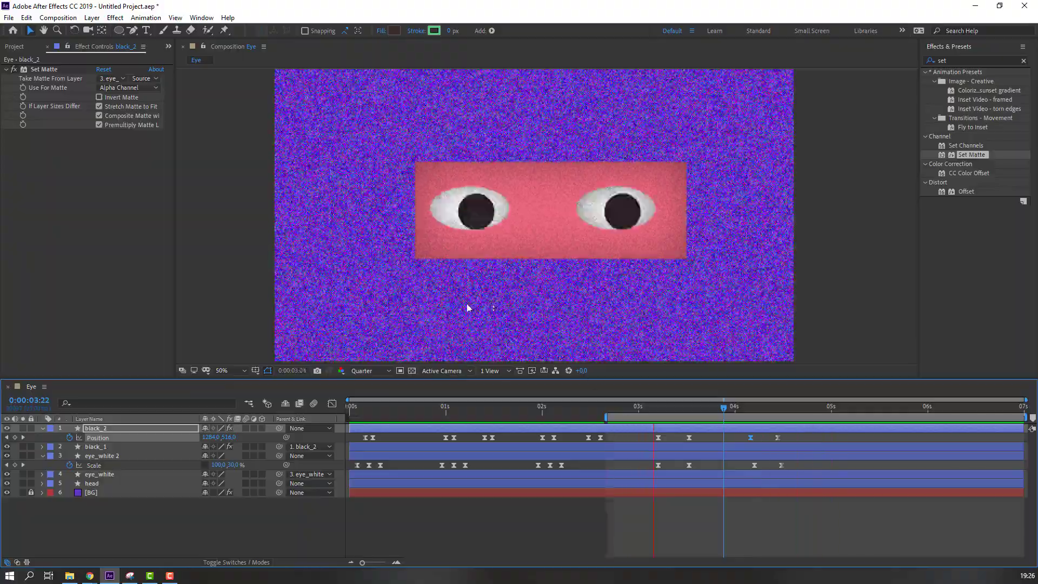
Step: Extend the work area back to the start of the composition and collapse the layer properties at the first frame
left_click_drag(605, 417, 350, 417)
key("Home")
left_click(42, 428)
left_click(41, 447)
Step: Add a null object with a centred anchor point, enlarged and placed midway between the two eyes
right_click(102, 516)
mouse_move(177, 408)
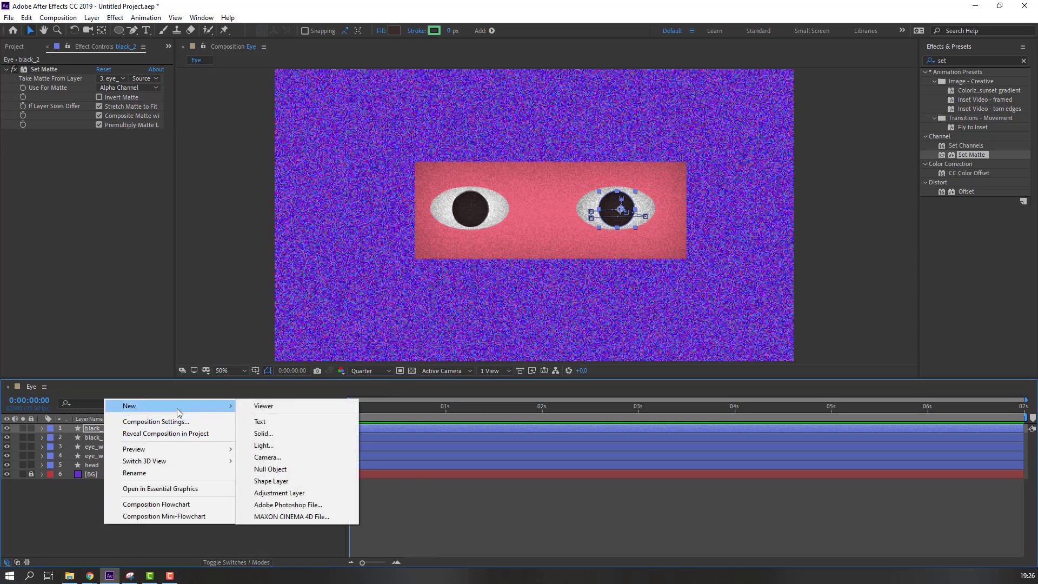
left_click(278, 469)
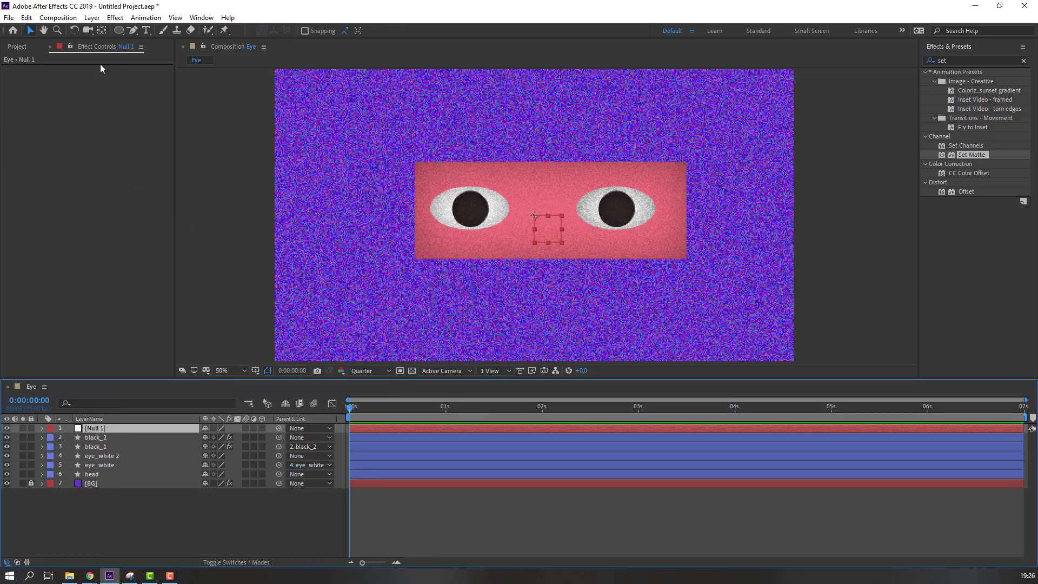
left_click(101, 31)
key("ctrl+alt+Home")
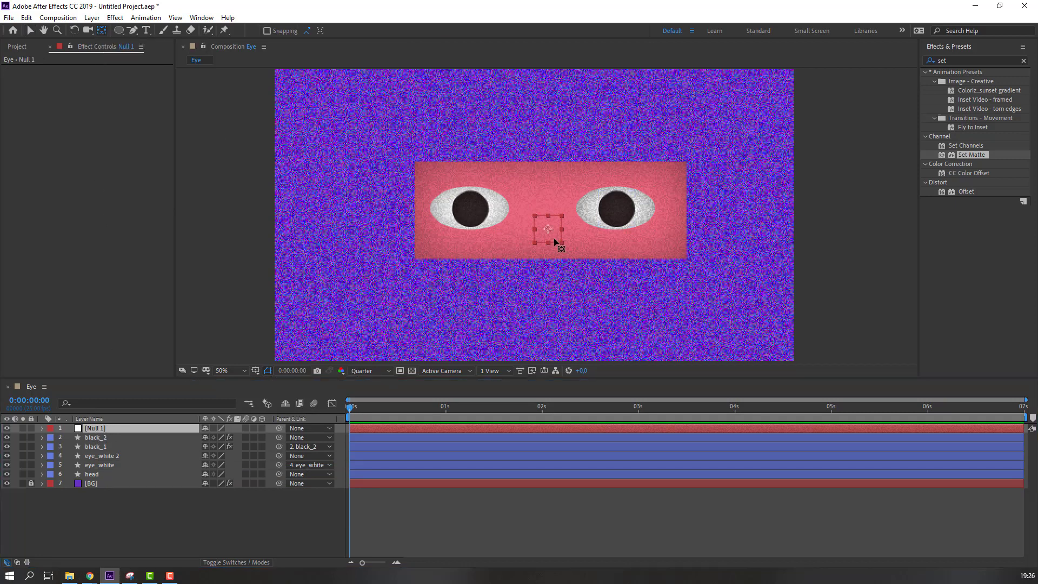
left_click(31, 31)
mouse_move(563, 229)
left_mouse_down()
mouse_move(583, 232)
mouse_move(549, 198)
mouse_move(564, 220)
left_mouse_up()
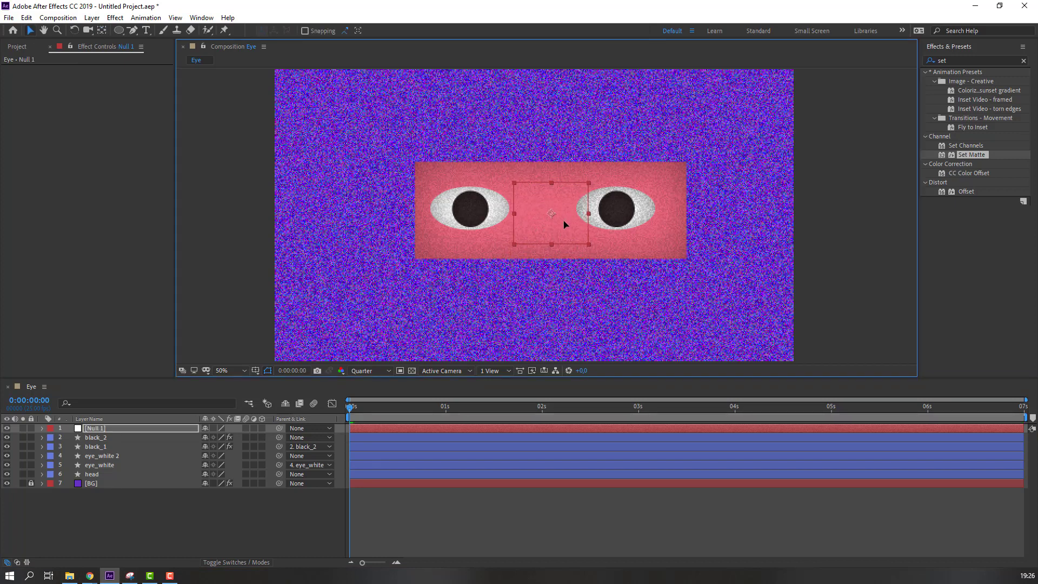
Step: Parent black_2 and eye_white 2 to Null 1
left_click(100, 439)
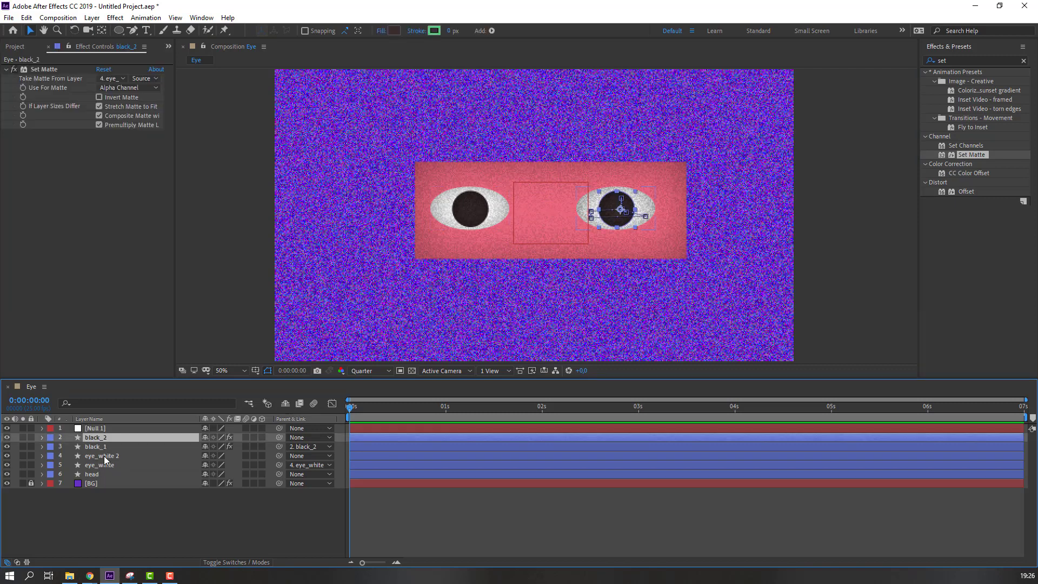
left_click(104, 457, "ctrl")
left_click_drag(279, 437, 96, 430)
left_click(95, 429)
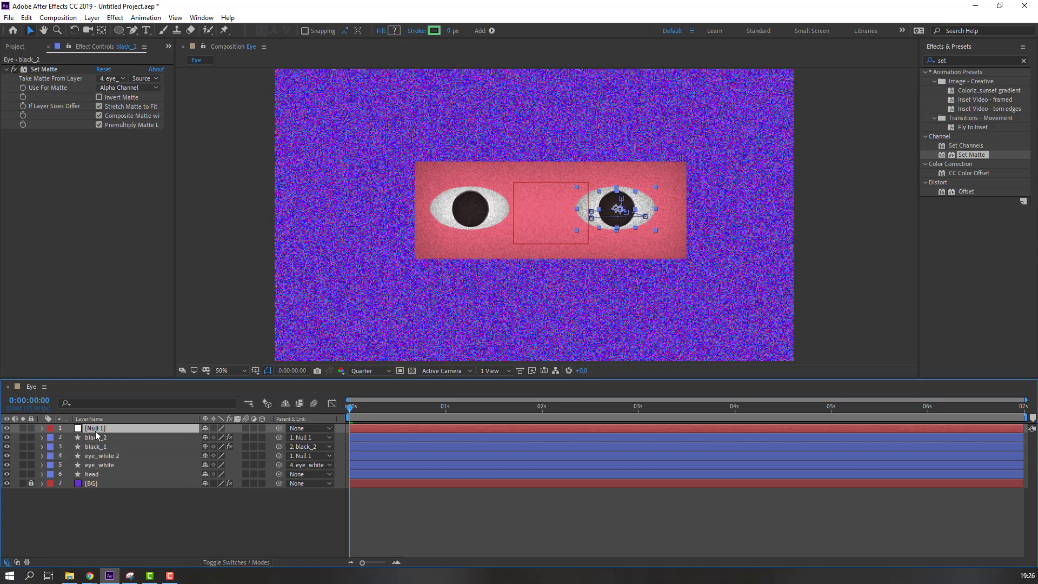
Step: Show the iris Position keyframes of black_2 and start a Rotation keyframe on Null 1 at 0:00:00:04
left_click(102, 441)
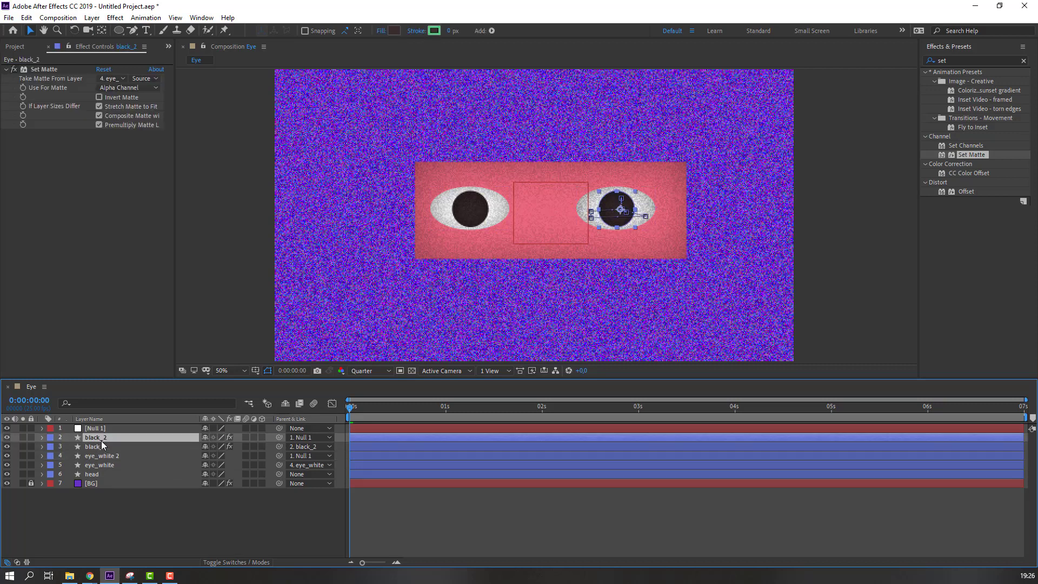
key("p")
left_click_drag(358, 415, 365, 415)
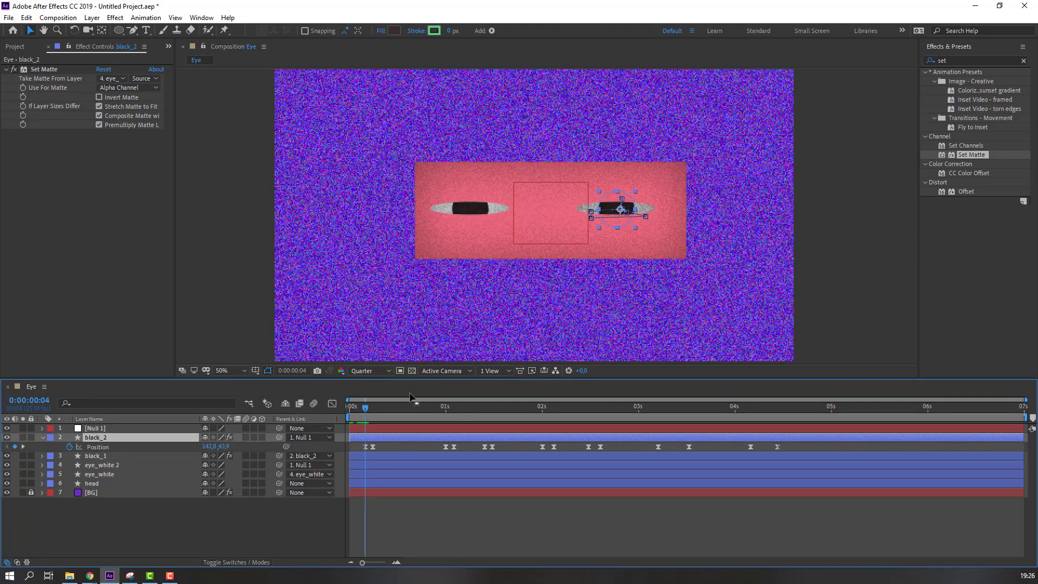
left_click(96, 429)
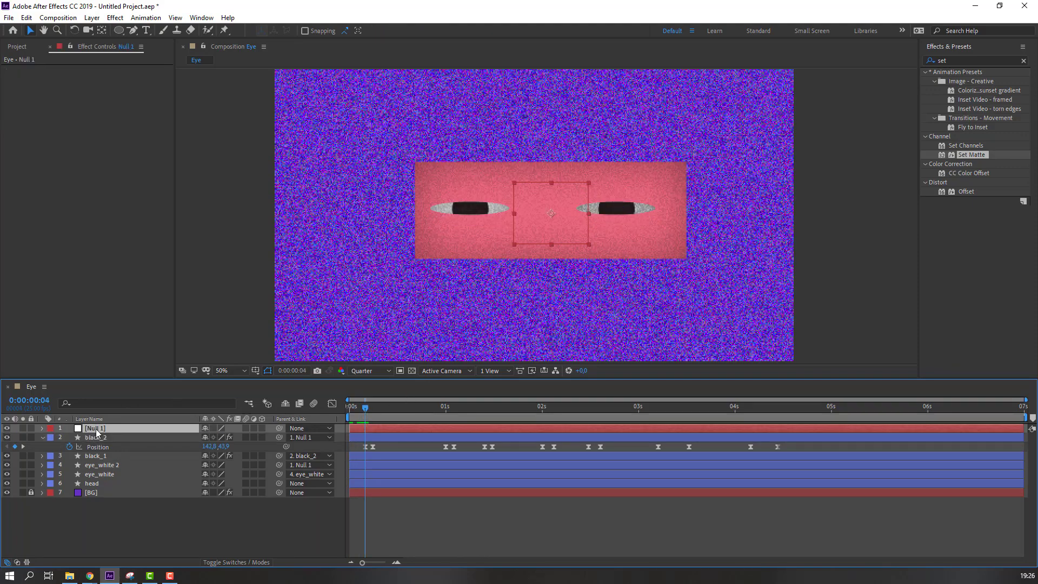
key("r")
left_click(69, 437)
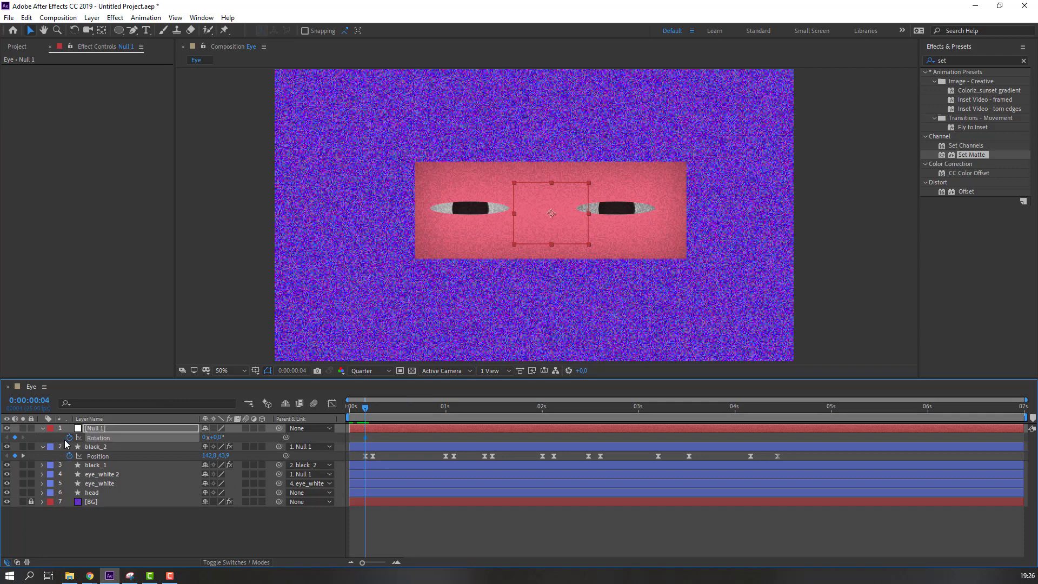
Step: Set the Rotation of Null 1 to -3° at 0:00:00:06, matching the second iris keyframe
left_click_drag(371, 406, 373, 408)
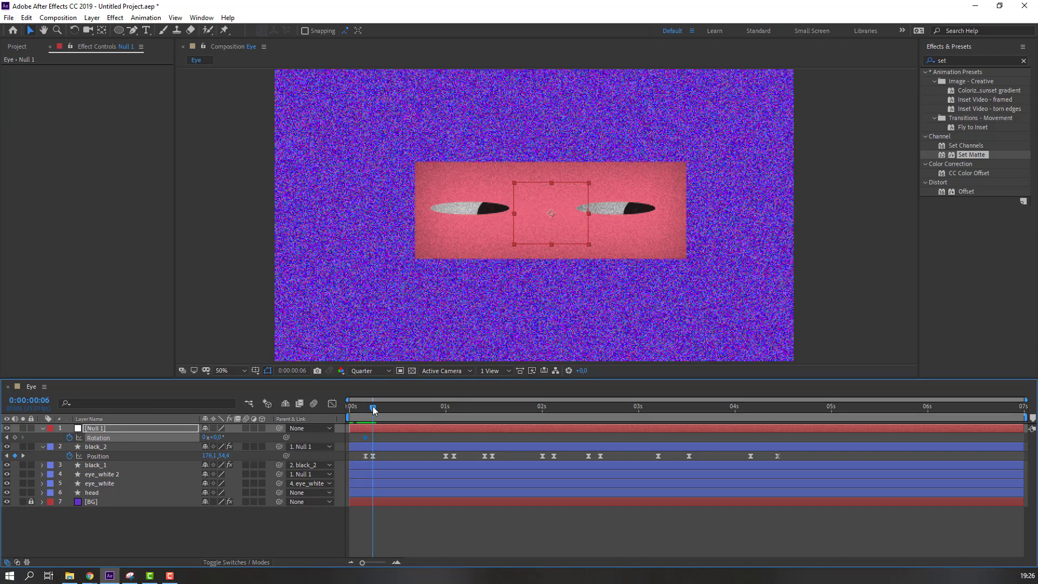
left_click(221, 439)
left_click(217, 437)
type("-3")
key("Return")
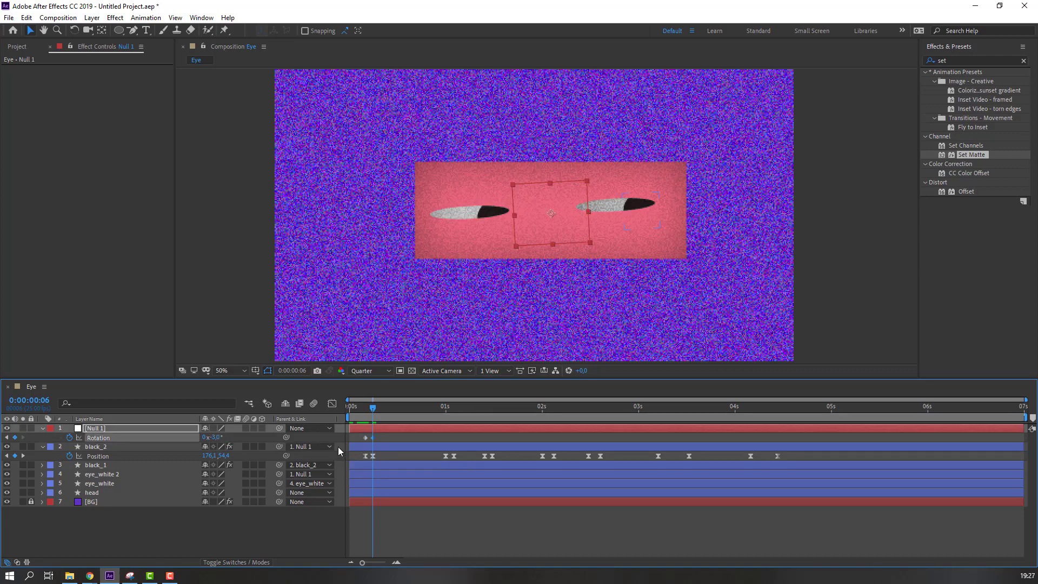
Step: Check the null's tilt near the start of the timeline and parent the head layer to Null 1
left_click_drag(373, 411, 357, 411)
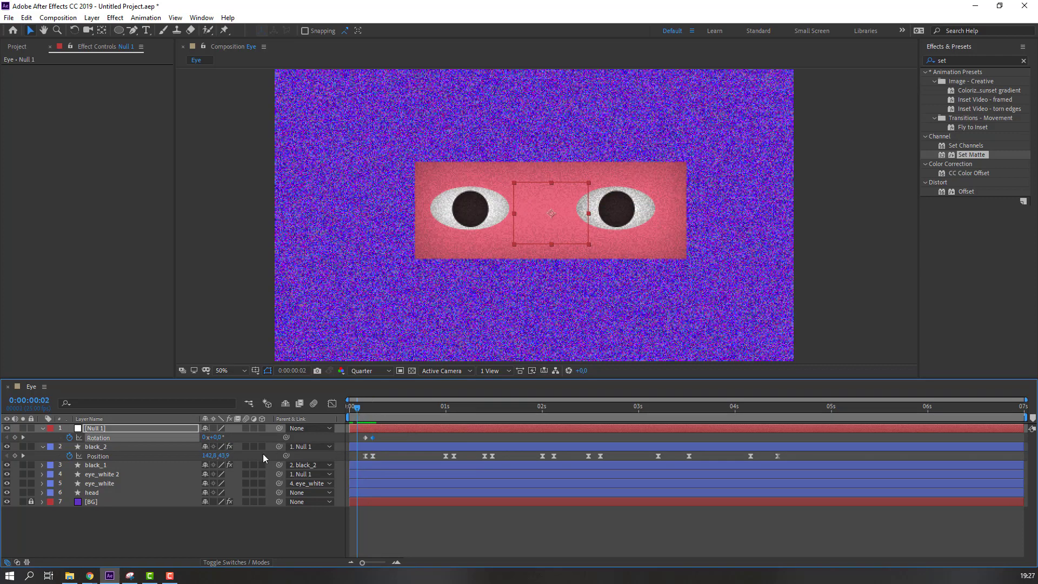
left_click(92, 492)
left_click_drag(279, 492, 96, 430)
Step: Reveal Null 1's Position property and start a Position keyframe at 0:00:00:04
left_click(362, 411)
mouse_move(362, 411)
left_mouse_down()
mouse_move(384, 414)
mouse_move(369, 414)
left_mouse_up()
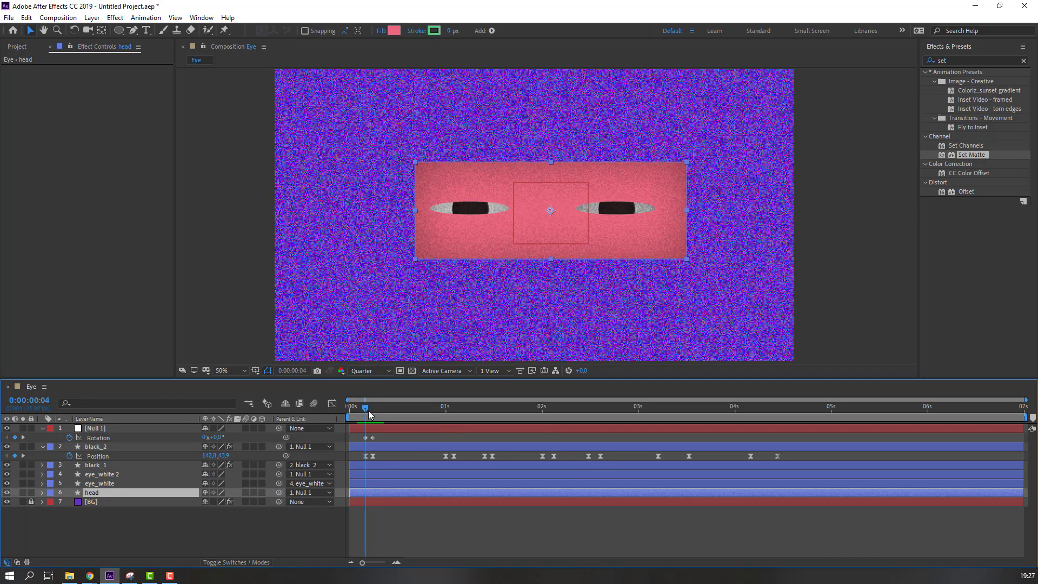
left_click(95, 429)
key("shift+p")
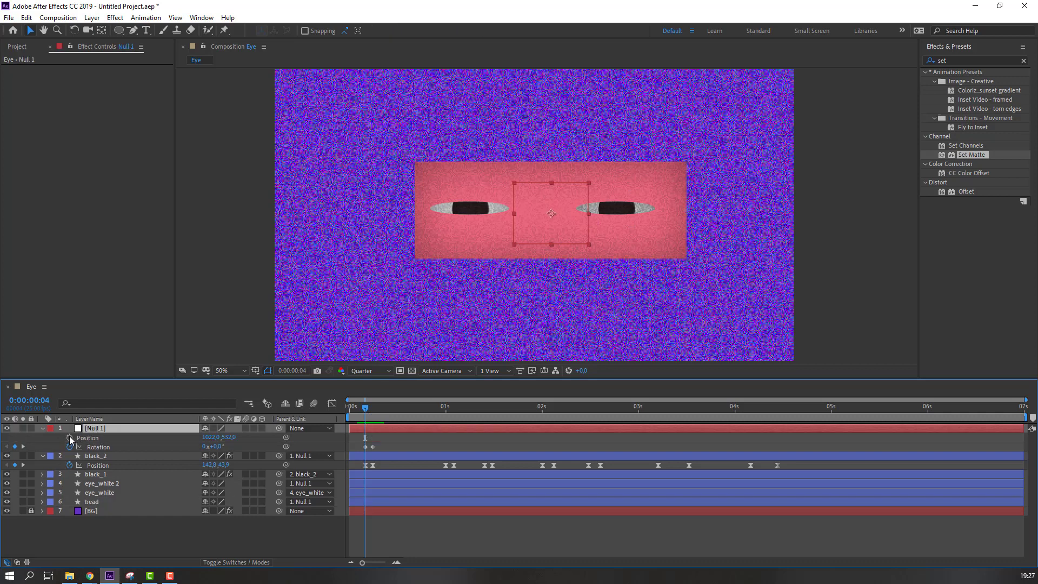
left_click(70, 438)
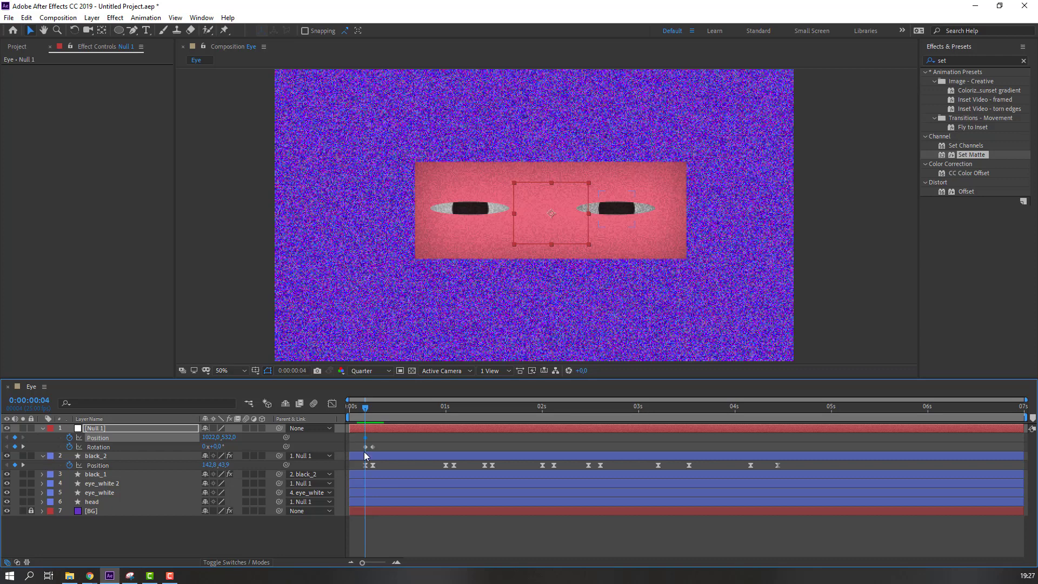
Step: Lower Null 1 at 0:00:00:06 by setting its Y Position to 550, and check the motion
left_click_drag(367, 409, 373, 408)
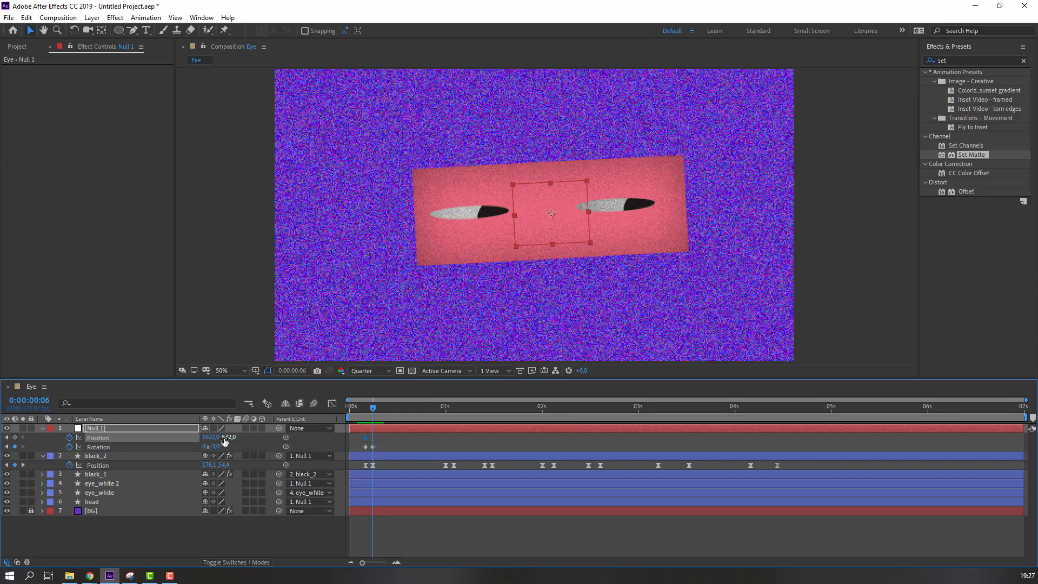
left_click_drag(225, 437, 231, 436)
key("Page_Down")
key("Page_Down")
key("Page_Down")
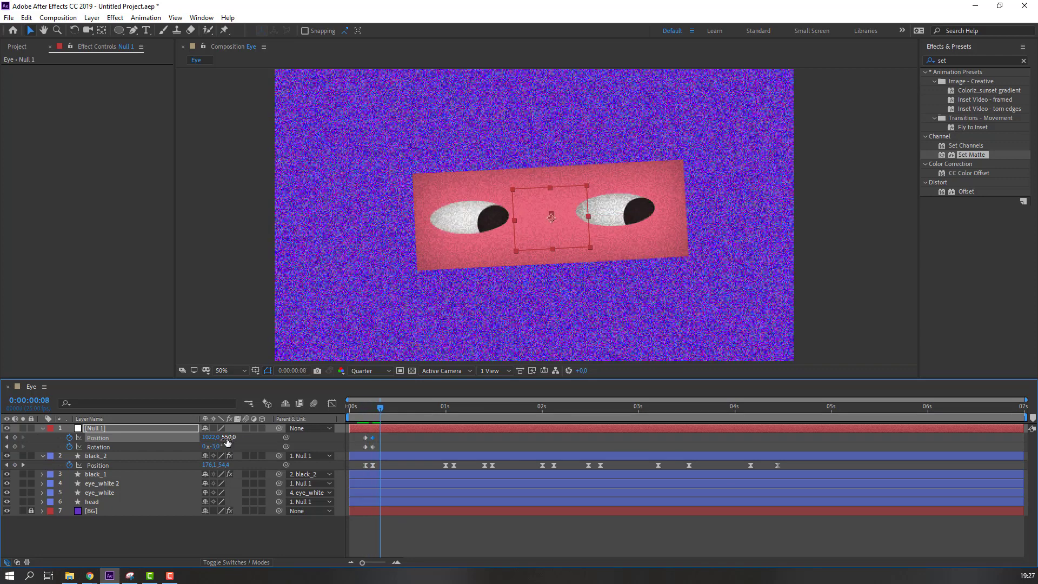
key("space")
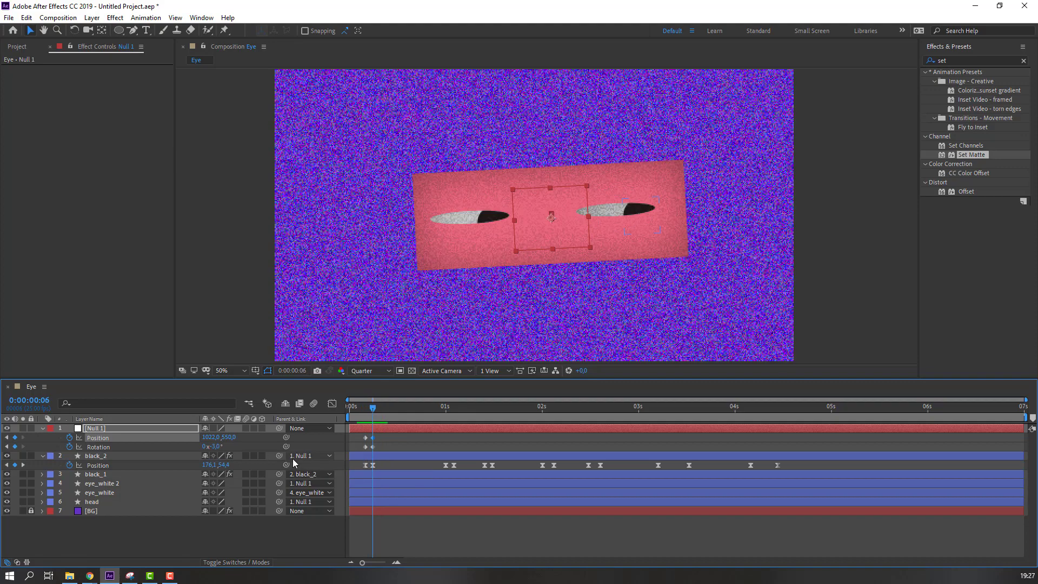
Step: Move the lowered Position keyframe to 0:00:00:07 and add one at 0:00:00:10 returning Null 1 to its starting height
left_click_drag(373, 438, 376, 439)
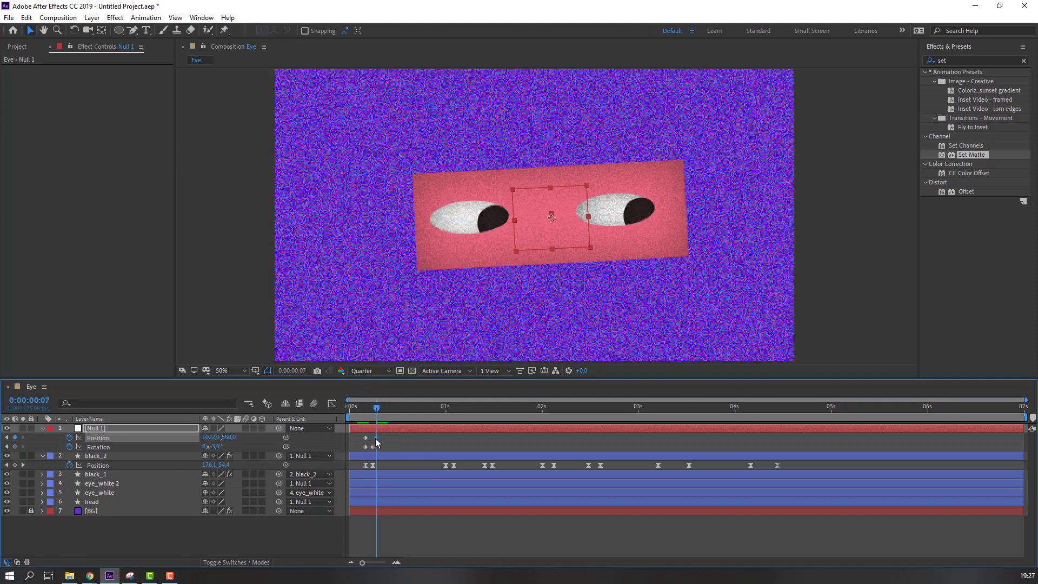
key("Page_Down")
key("Page_Down")
key("Page_Down")
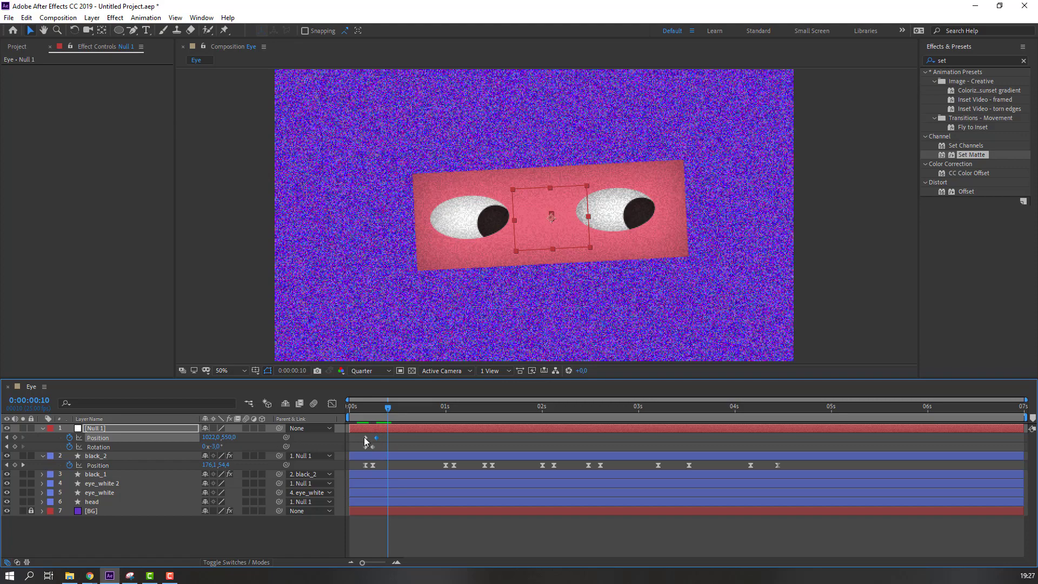
left_click_drag(362, 409, 385, 414)
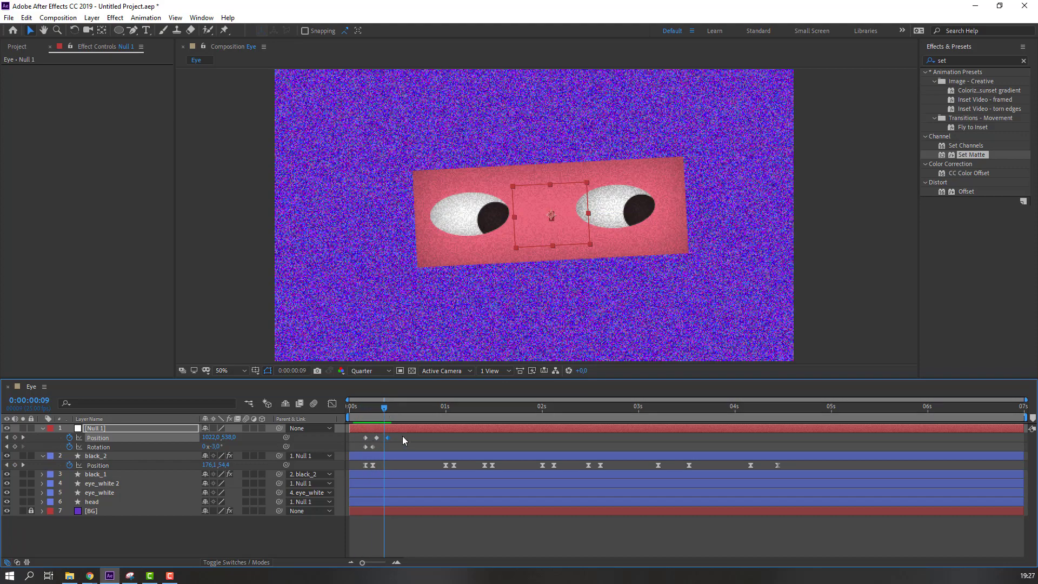
Step: Apply Easy Ease to Null 1's Position and Rotation keyframes, then shift the Position keyframes two frames earlier and preview
left_click_drag(403, 450, 351, 443)
right_click(365, 436)
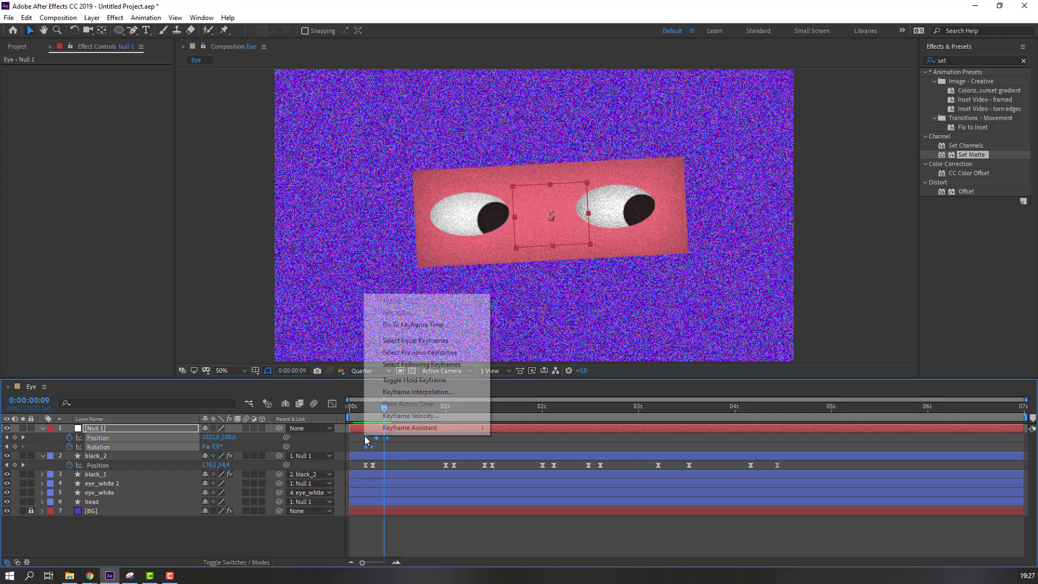
mouse_move(439, 428)
left_click(518, 464)
left_click_drag(401, 434, 301, 421)
key("space")
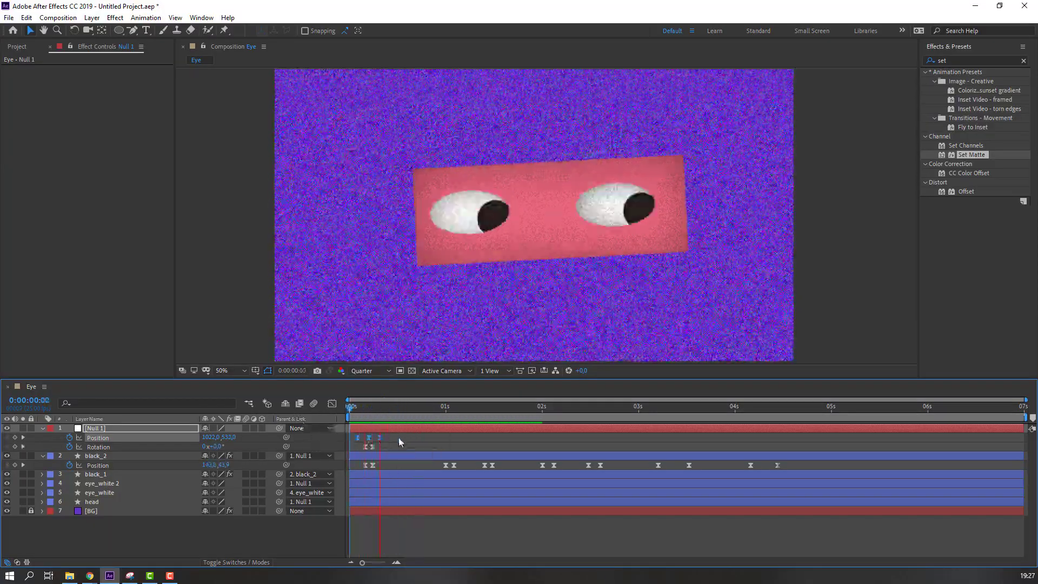
Step: Spread Null 1's three Position keyframes so the dip ends around 0:00:00:11, and preview the slower motion
left_click_drag(393, 436, 358, 443)
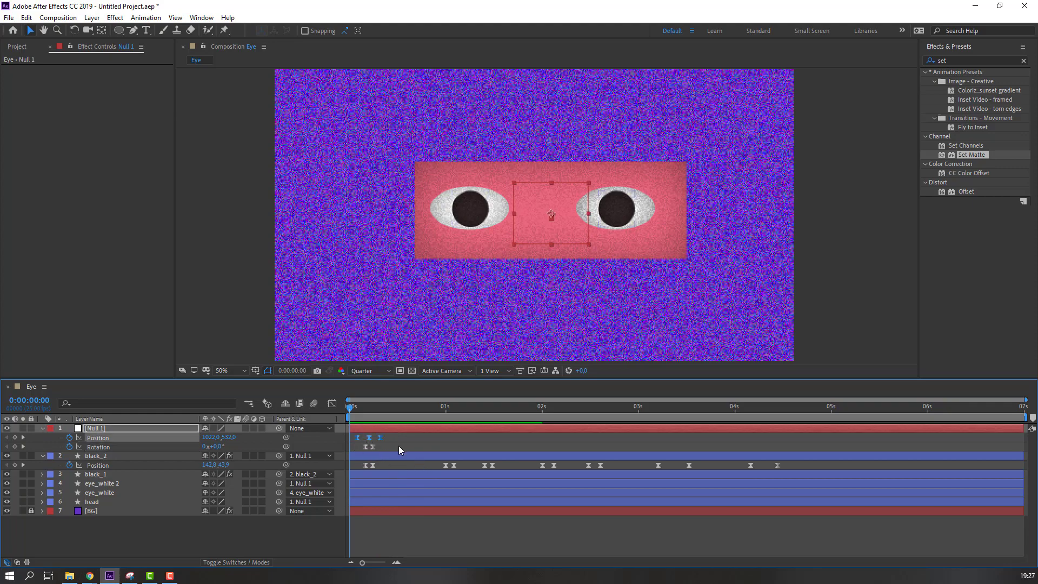
key("space")
key("space")
left_click_drag(414, 435, 371, 439)
Step: Paste a copy of the three eased Position keyframes on Null 1 at 0:00:00:23
left_click(436, 411)
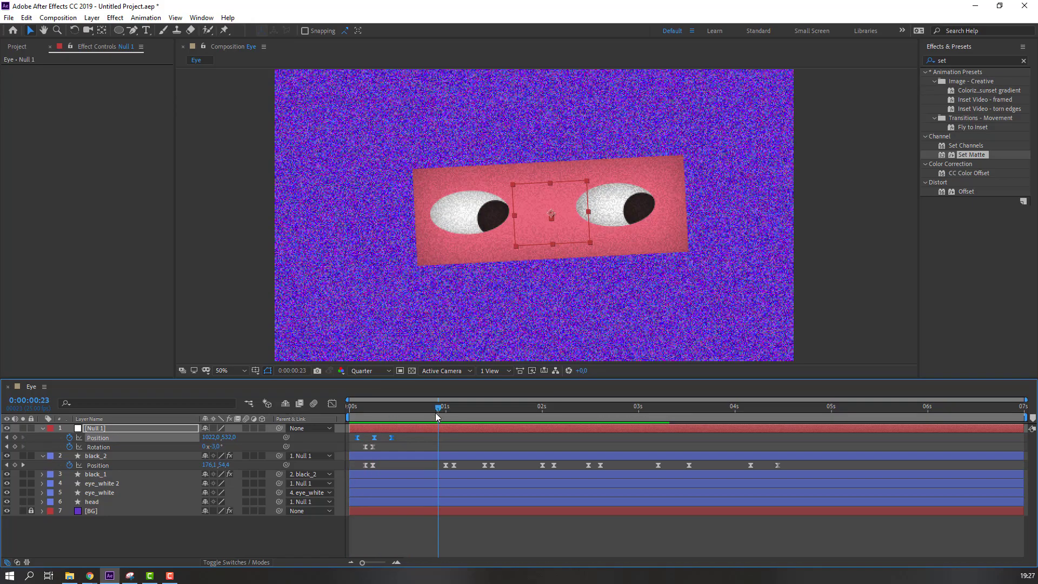
mouse_move(429, 408)
left_mouse_down()
mouse_move(474, 414)
mouse_move(439, 415)
left_mouse_up()
key("Page_Down")
key("Page_Down")
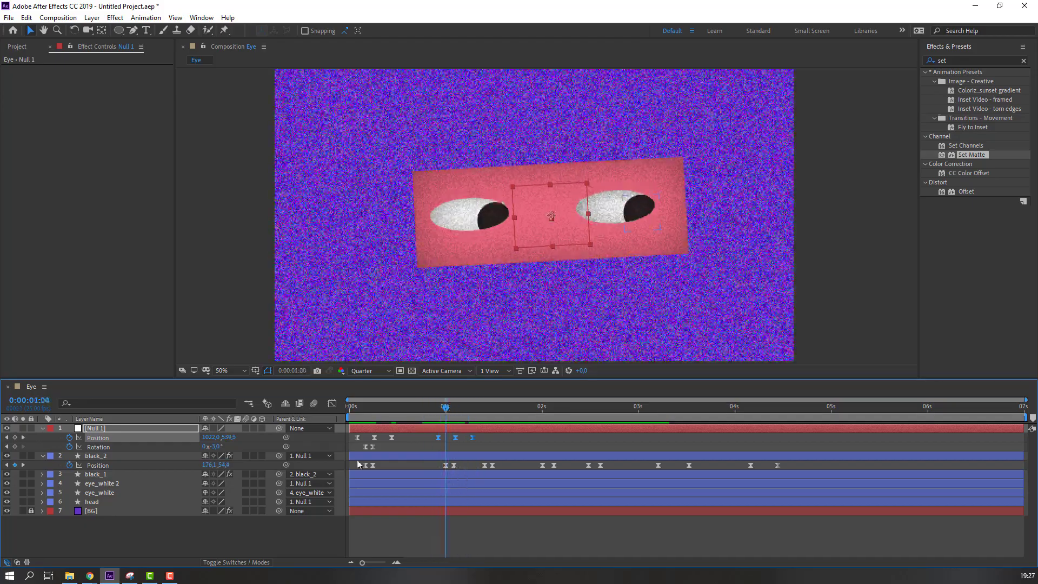
Step: Add a Rotation keyframe on Null 1 at 0:00:01:00 and set the Rotation to 4° at 0:00:01:02
left_click(15, 447)
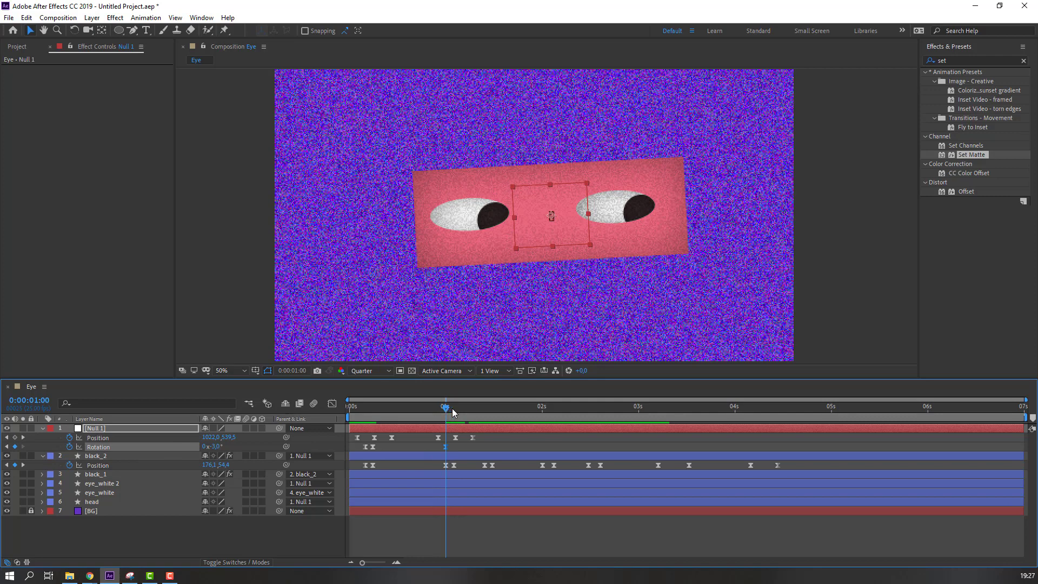
left_click_drag(449, 412, 454, 412)
left_click(215, 448)
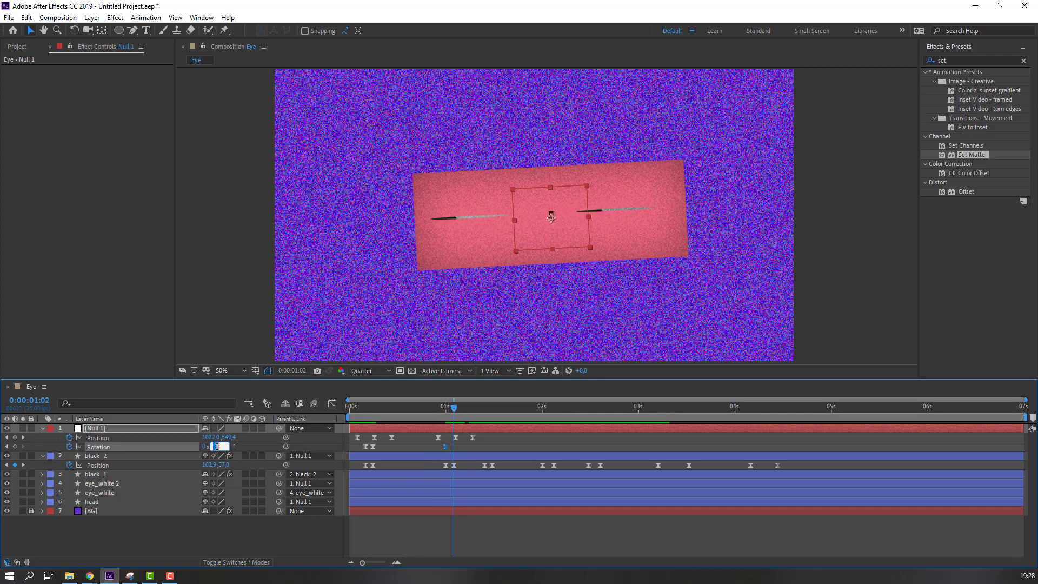
type("3")
key("Return")
left_click_drag(218, 450, 219, 449)
Step: Preview the second head tilt and delay its 4° Rotation keyframe by one frame
left_click_drag(433, 414, 469, 419)
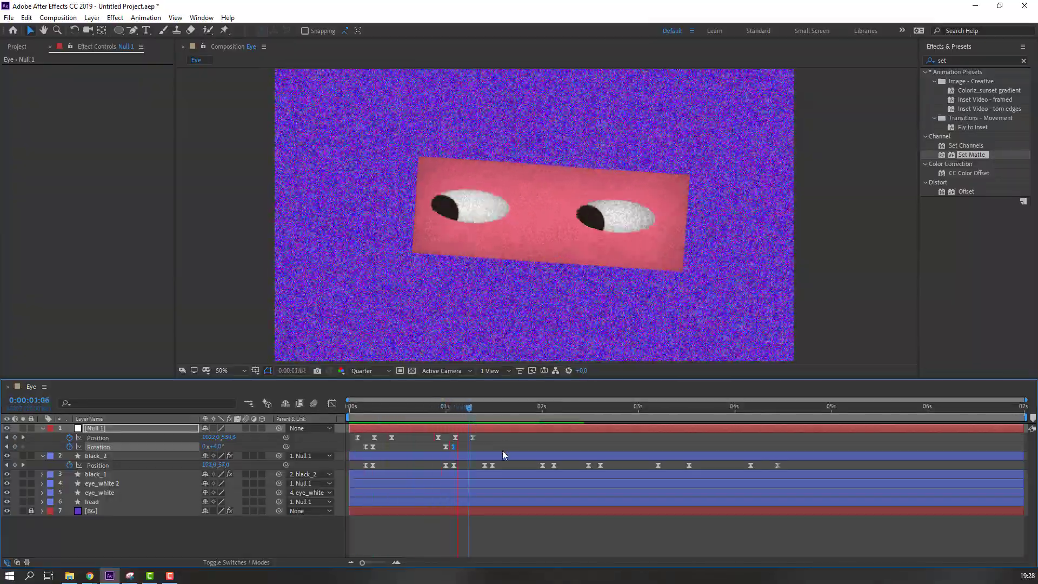
key("space")
key("space")
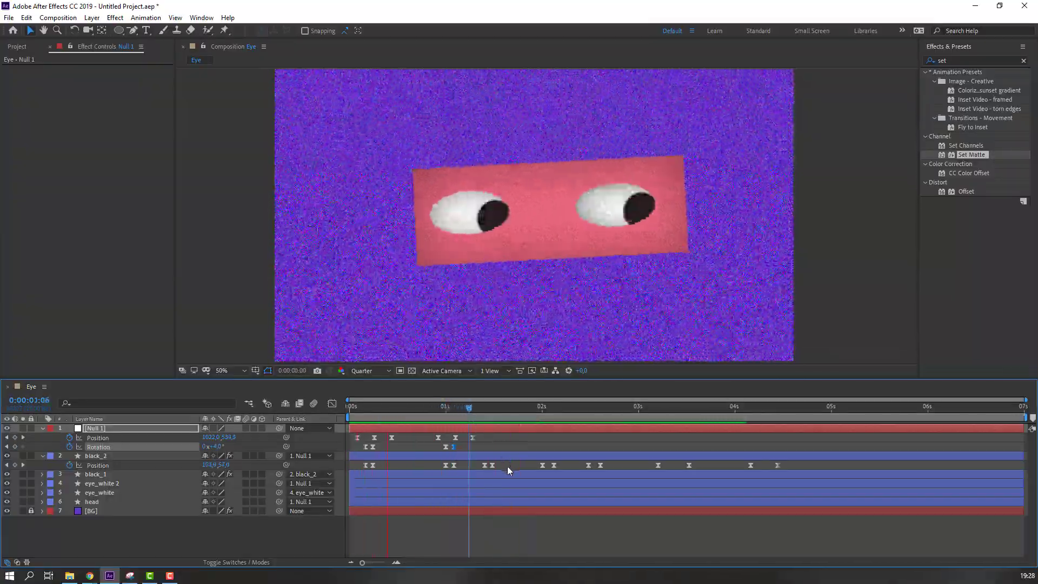
key("space")
left_click_drag(474, 415, 446, 414)
key("space")
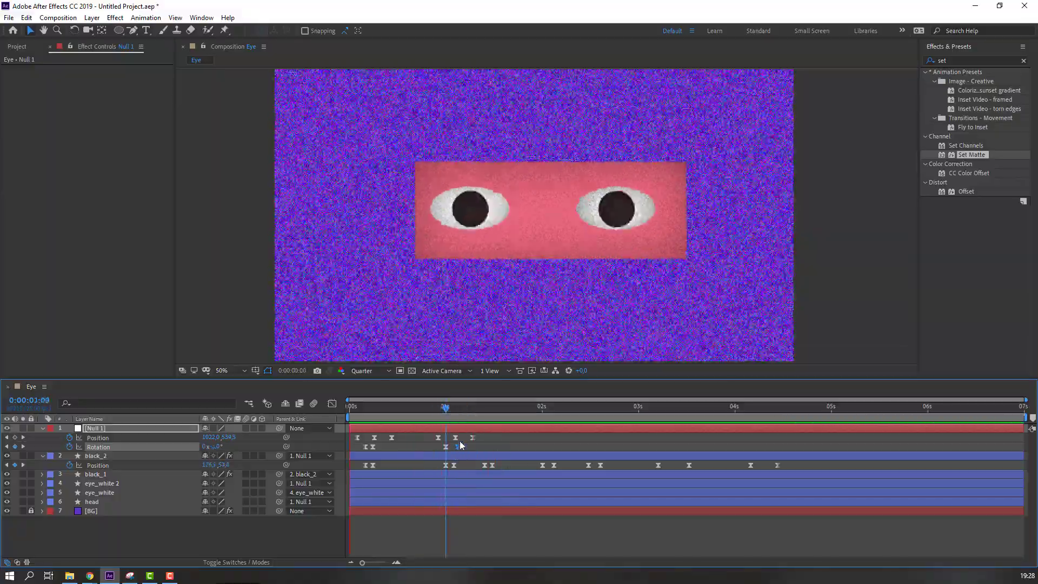
key("space")
Step: Duplicate the three-keyframe Position dip of Null 1 so it begins just before 2 seconds
left_click_drag(489, 412, 425, 440)
key("ctrl+c")
key("ctrl+v")
left_click(536, 409)
Step: Hold Null 1's tilt with a Rotation keyframe just after 2 seconds, return it to 0° by the third iris movement, and preview
left_click_drag(543, 410, 562, 410)
left_click(15, 446)
left_click(224, 446)
key("space")
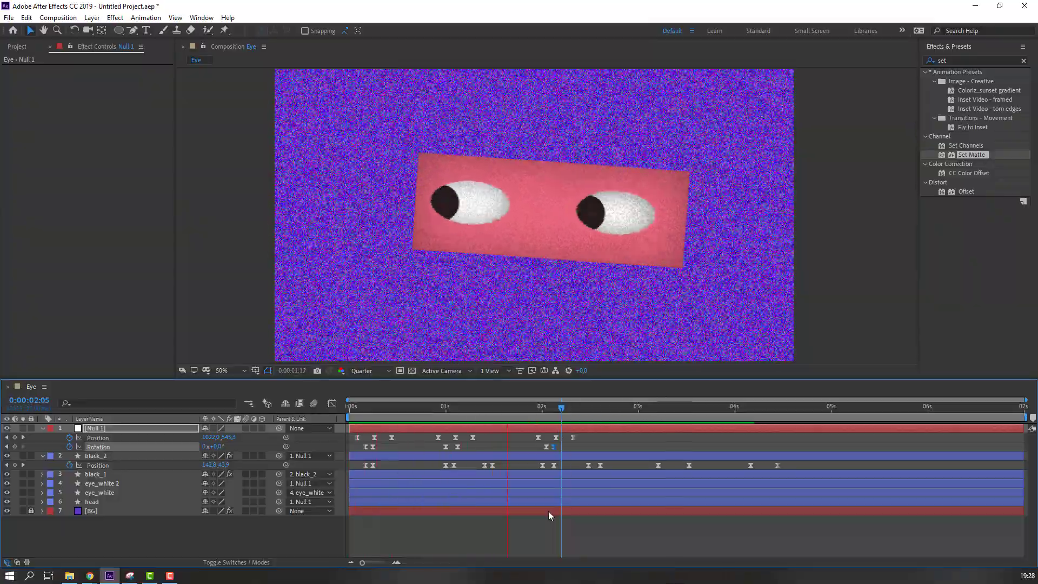
key("space")
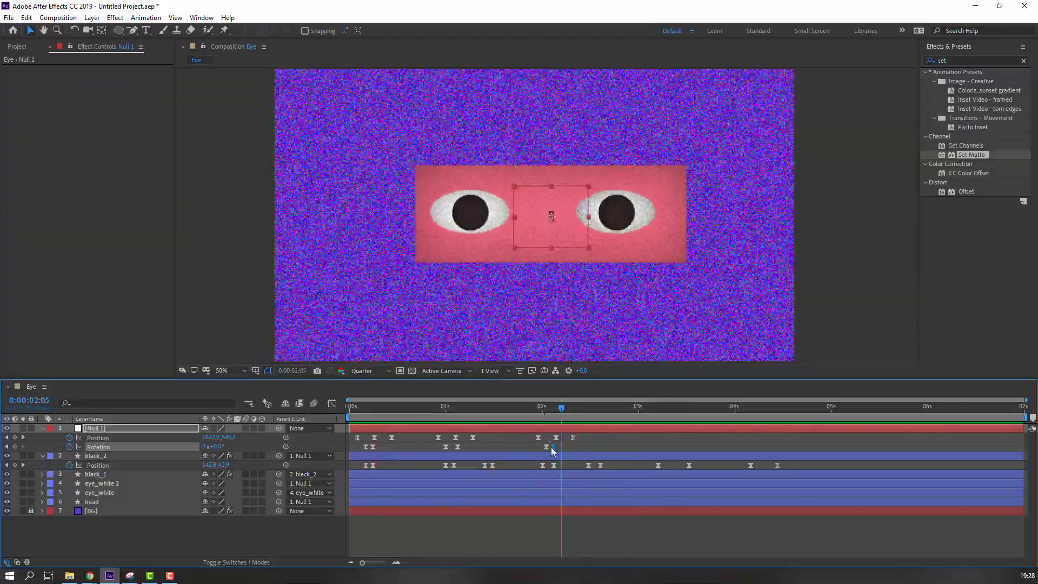
Step: Delay the 0° Rotation keyframe by one frame and preview with the work area starting at about 1.7 seconds
left_click_drag(554, 447, 557, 448)
left_click_drag(347, 417, 590, 413)
key("space")
key("space")
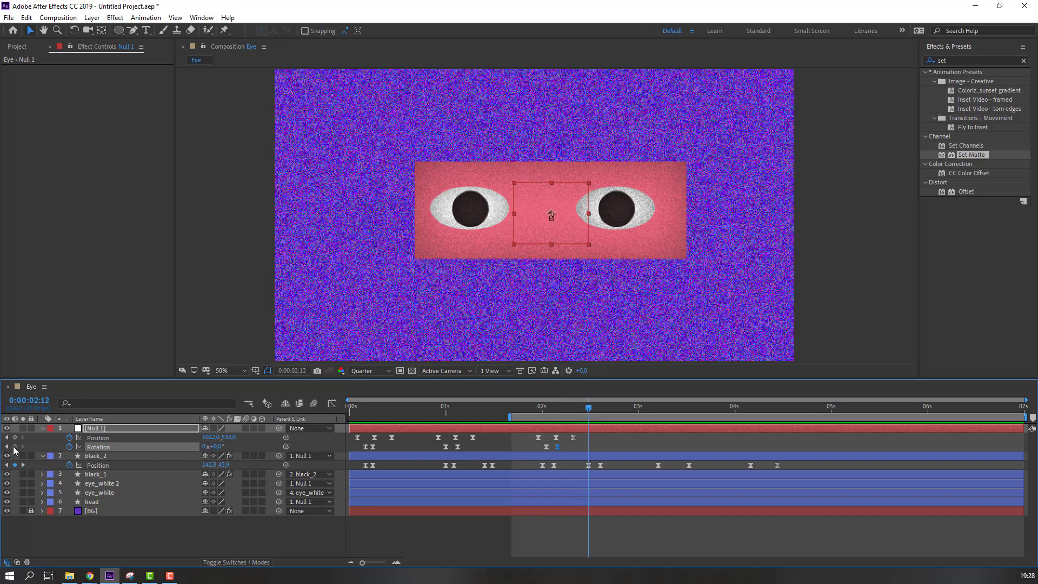
Step: Hold Null 1's Rotation with a keyframe at 0:00:02:12 and set it to -2° at 0:00:02:15
left_click_drag(593, 407, 601, 407)
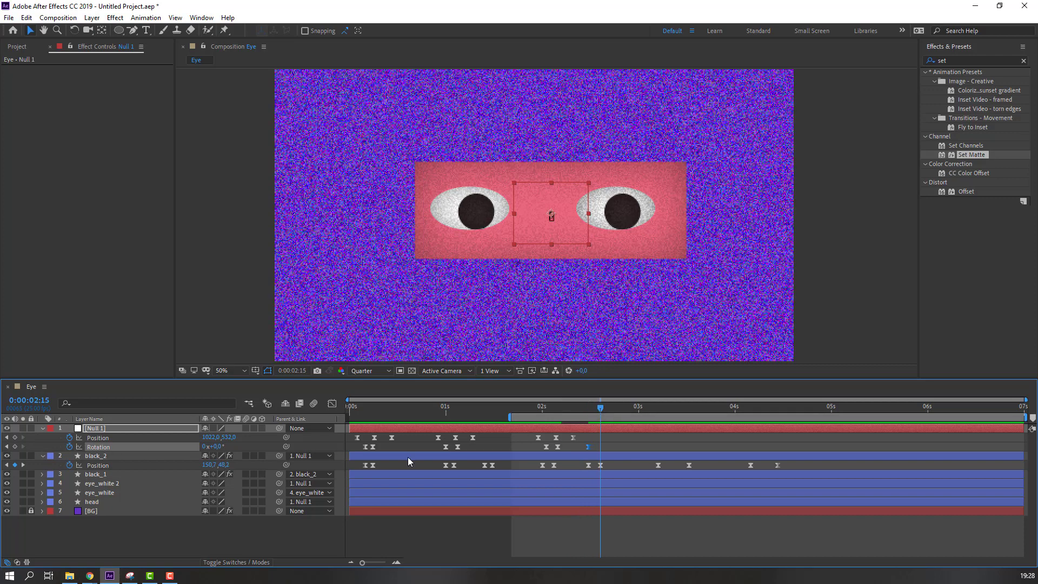
left_click(217, 447)
type("-2")
key("Return")
Step: Add a Rotation keyframe on Null 1 at 0:00:03:05 and set the Rotation to 1° at 0:00:03:13
left_click_drag(578, 408, 659, 414)
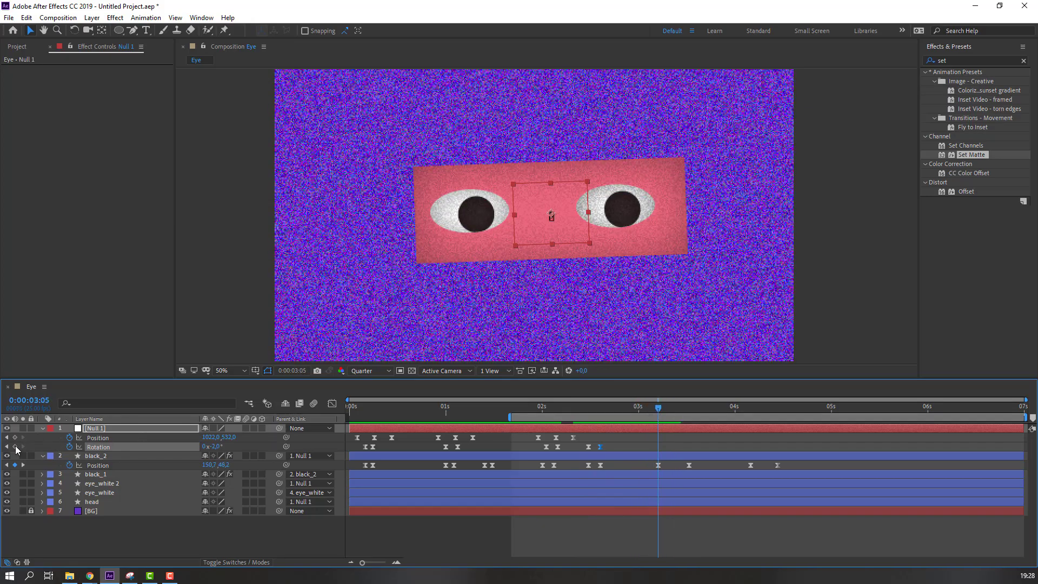
left_click_drag(668, 413, 689, 415)
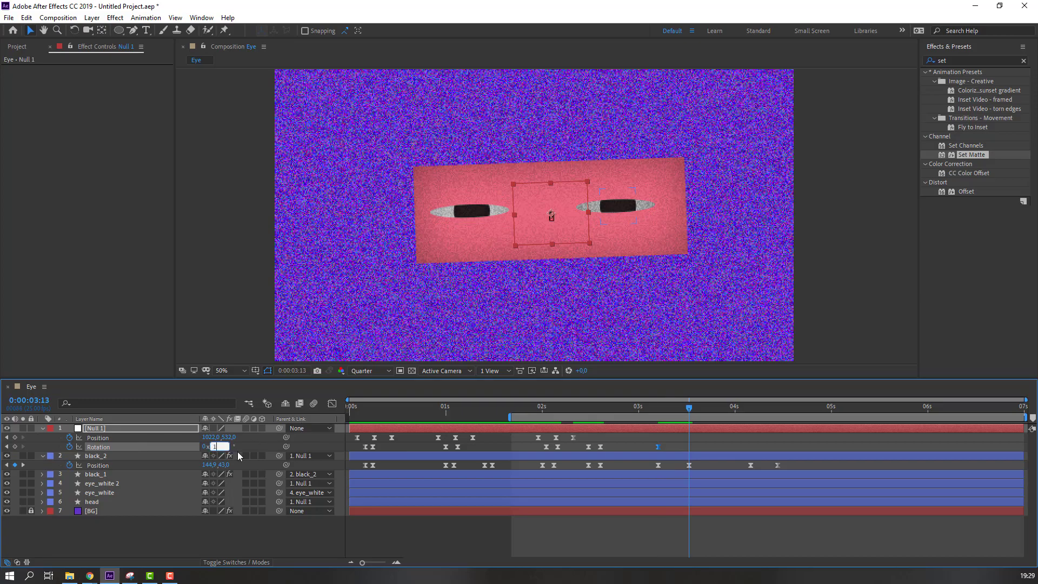
type("1")
key("Return")
Step: Add a Position keyframe on Null 1 at 0:00:03:05 and lower its Y Position to 544 at 0:00:03:13
left_click_drag(640, 410, 687, 416)
left_click(15, 438)
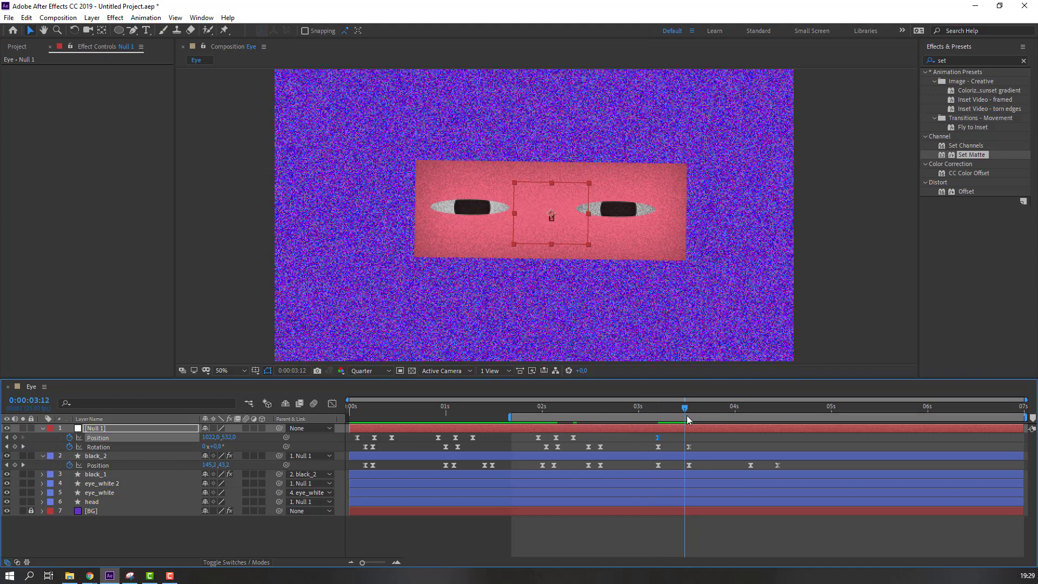
left_click_drag(227, 437, 231, 437)
left_click_drag(650, 408, 689, 438)
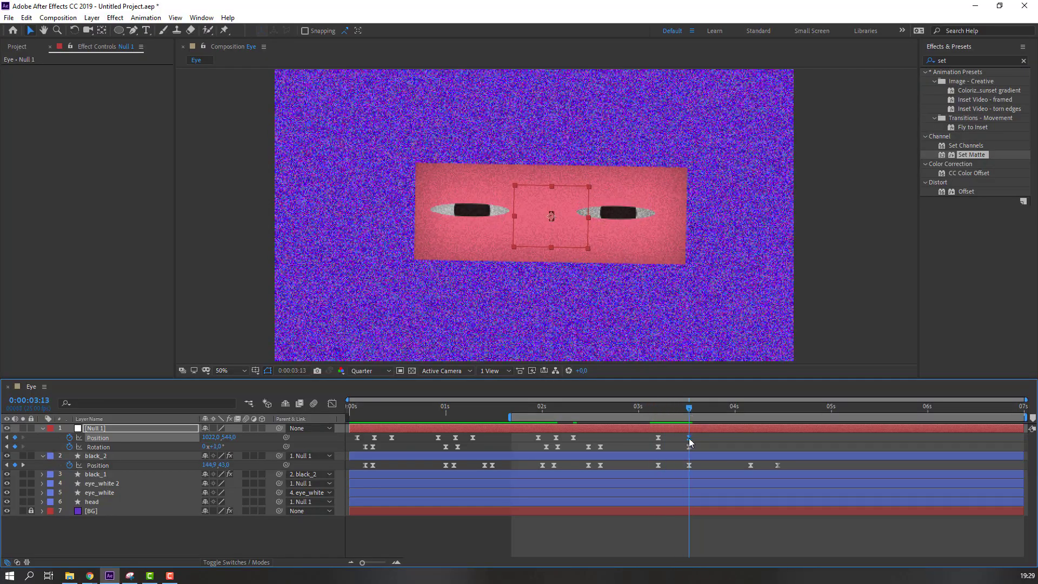
Step: Hold Null 1's Position with a keyframe just after 4 seconds and raise its Y Position to 529 at 0:00:04:10
left_click_drag(653, 409, 777, 412)
left_click_drag(227, 438, 223, 438)
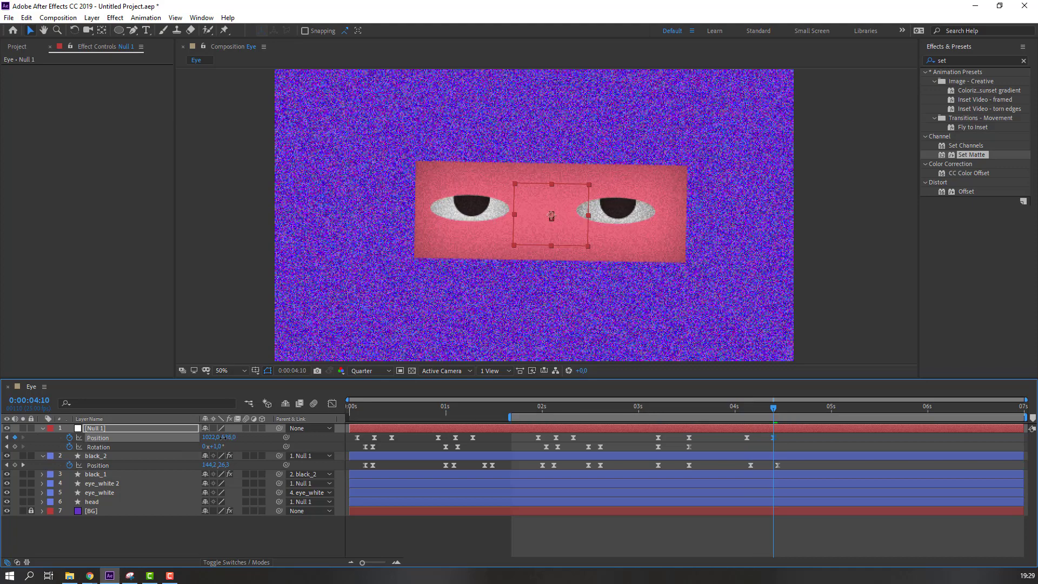
Step: Add a Rotation keyframe on Null 1 at 0:00:04:04 and set the Rotation to -2° at 0:00:04:10
left_click(748, 409)
left_click(753, 410)
left_click(14, 446)
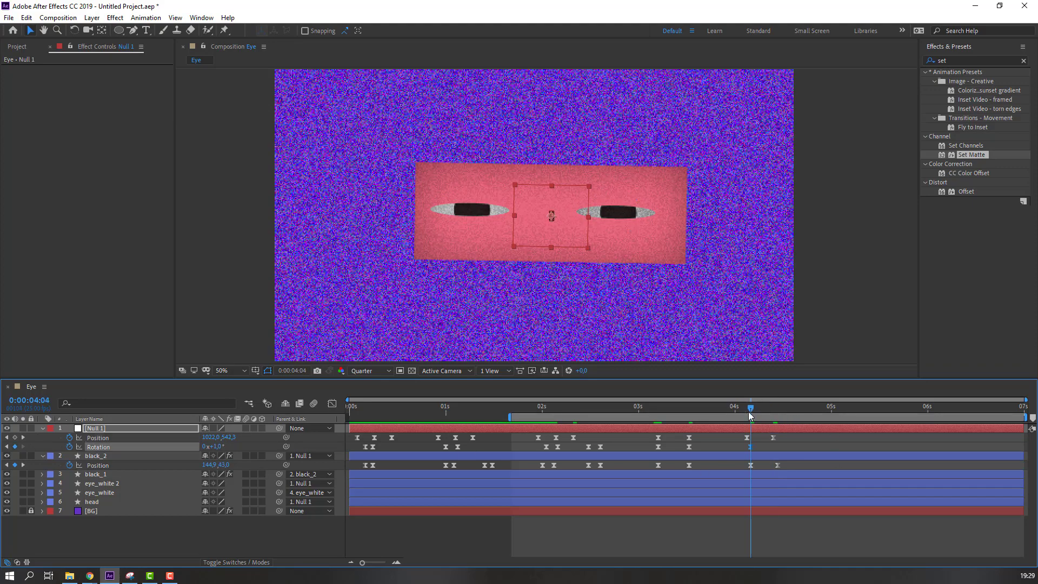
left_click(774, 409)
left_click(216, 448)
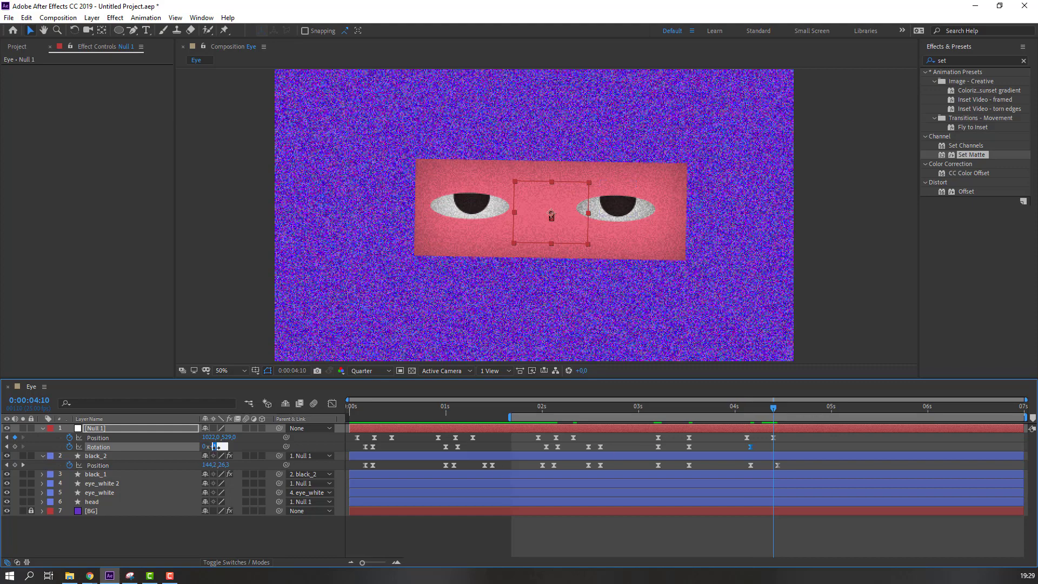
type("-2")
key("Return")
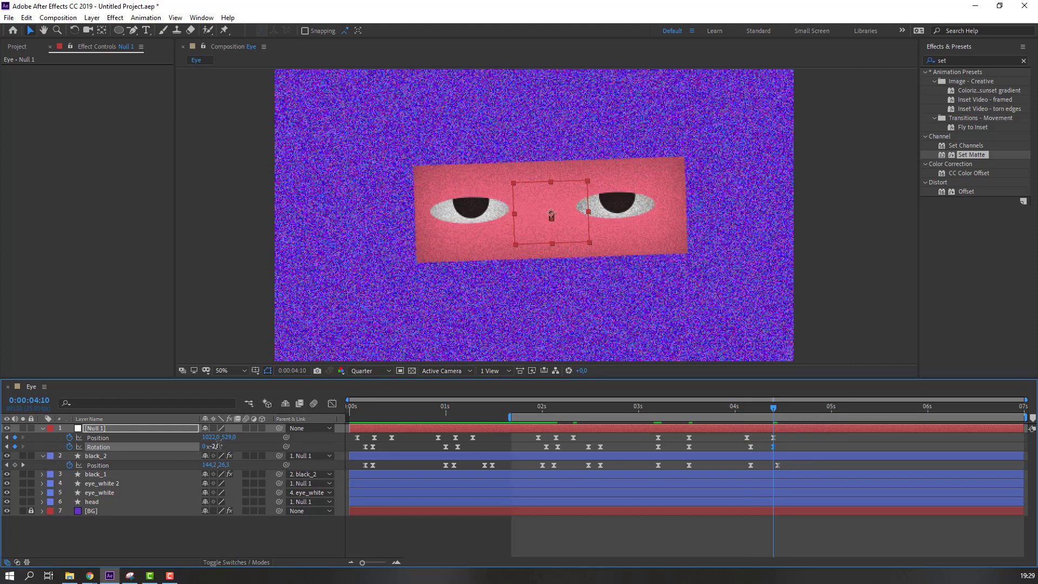
Step: Set the work area from the composition start to 0:00:04:16 and preview the whole animation
left_click_drag(772, 409, 797, 409)
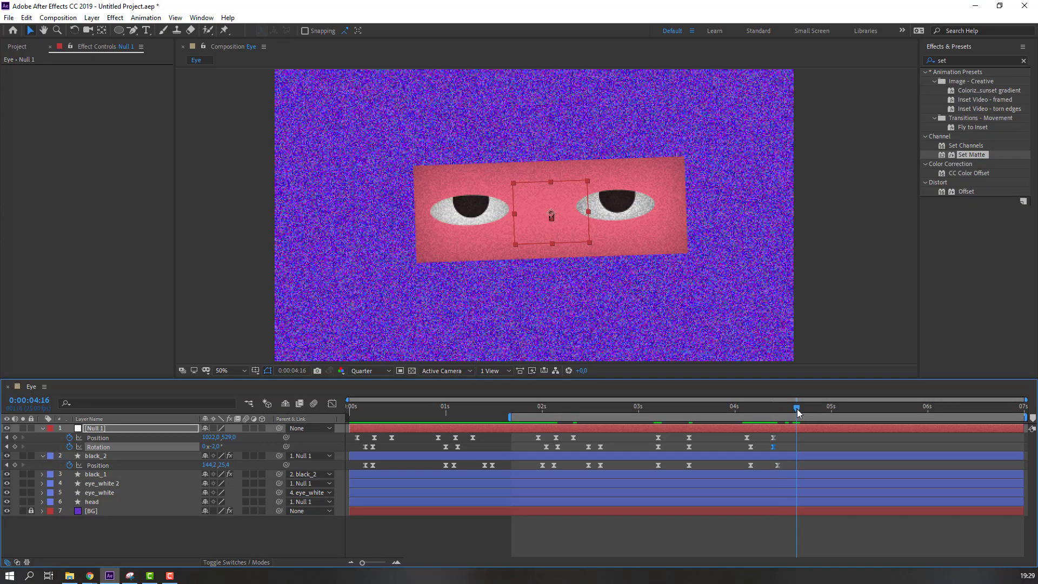
key("n")
left_click_drag(508, 417, 348, 418)
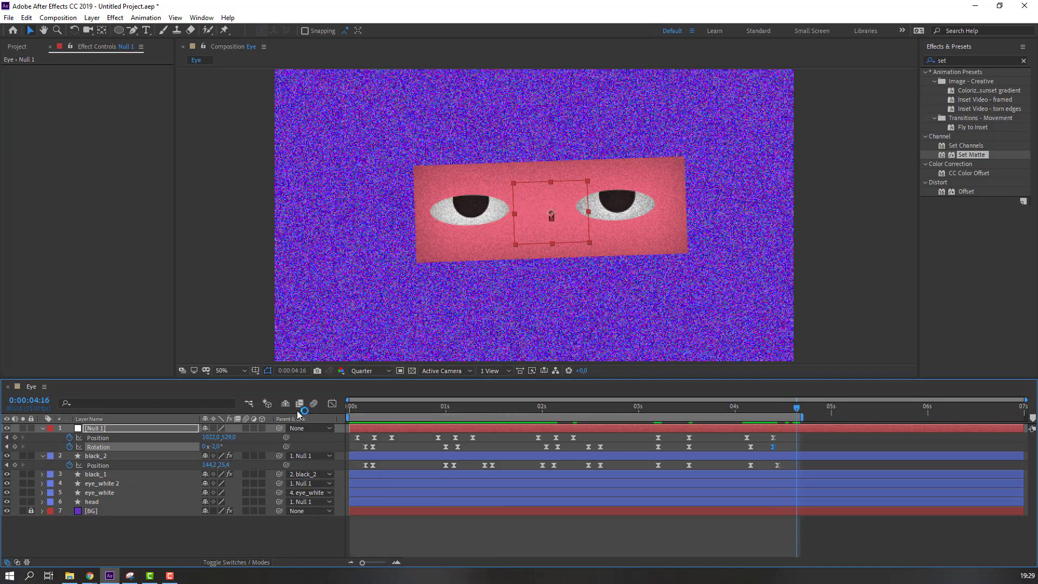
key("space")
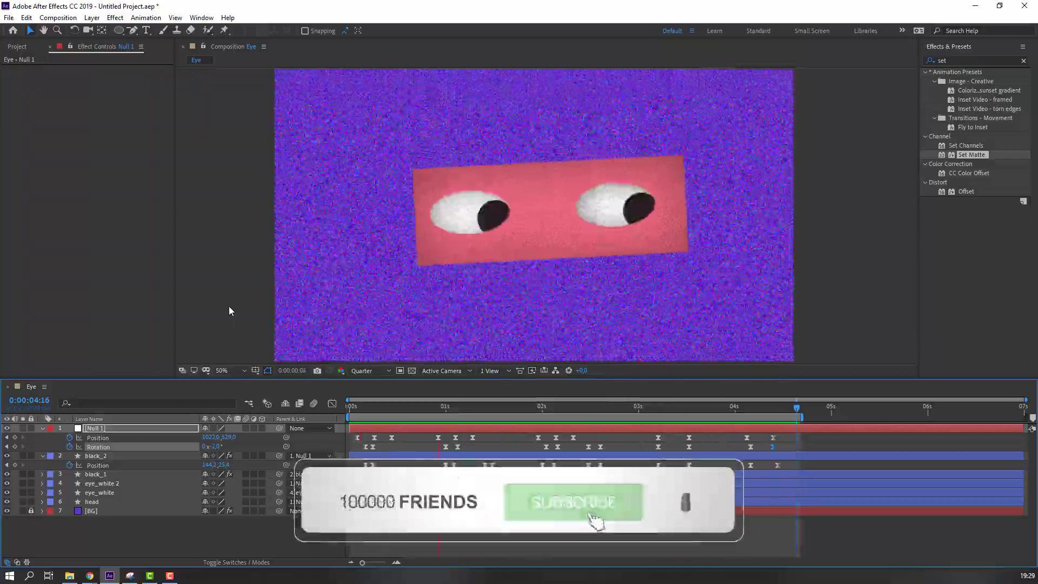
key("space")
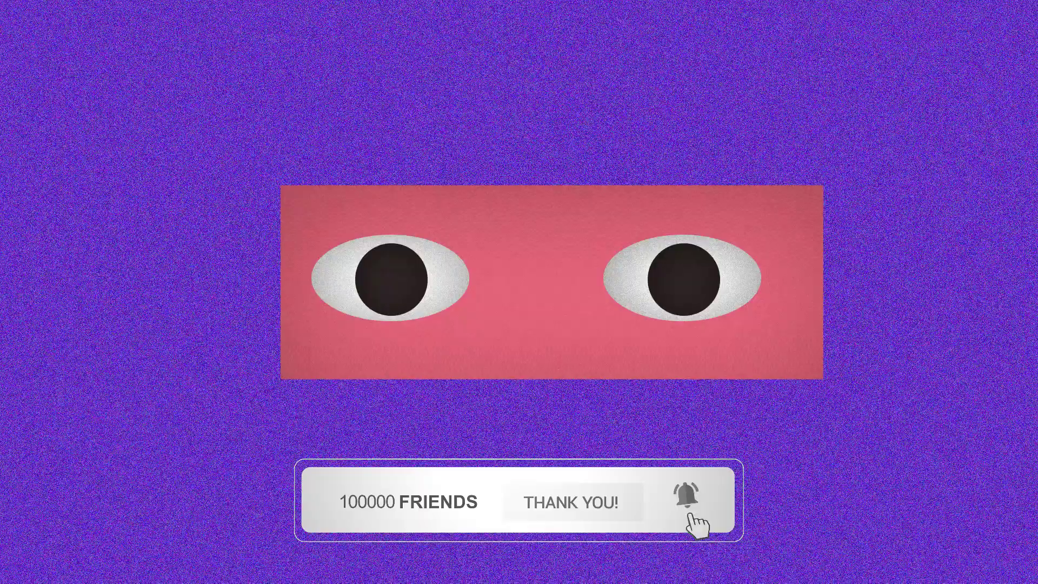